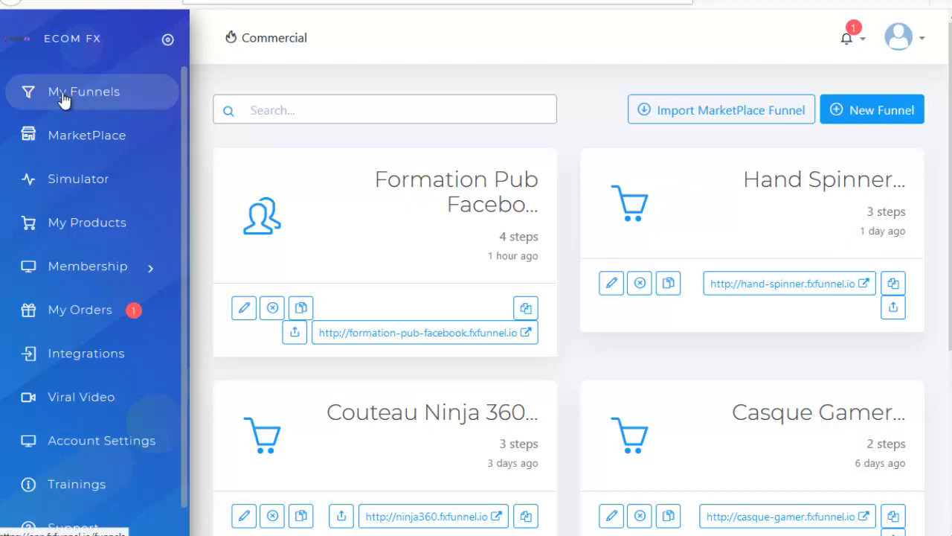
Create a new Sales funnel titled "Casque Gaming" with the custom subdomain "casque-gaming".
click(127, 98)
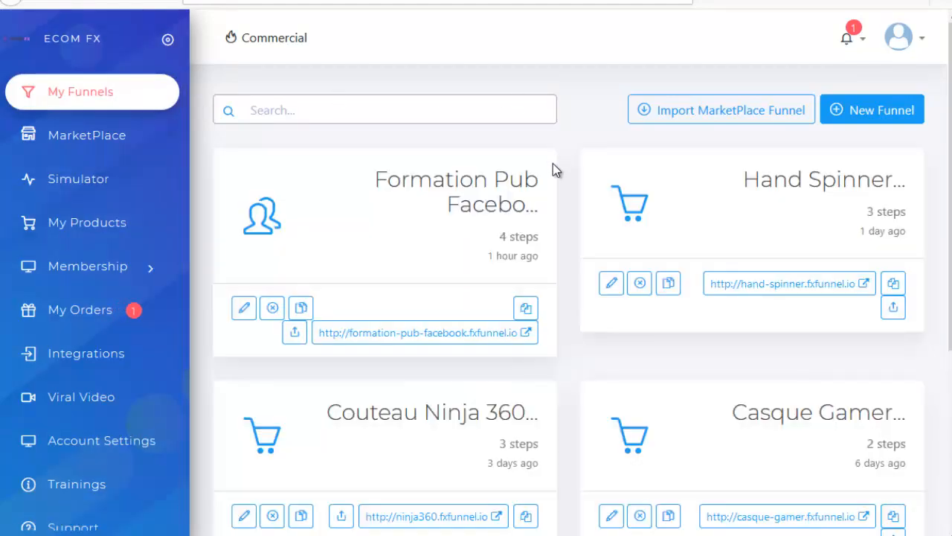
click(885, 116)
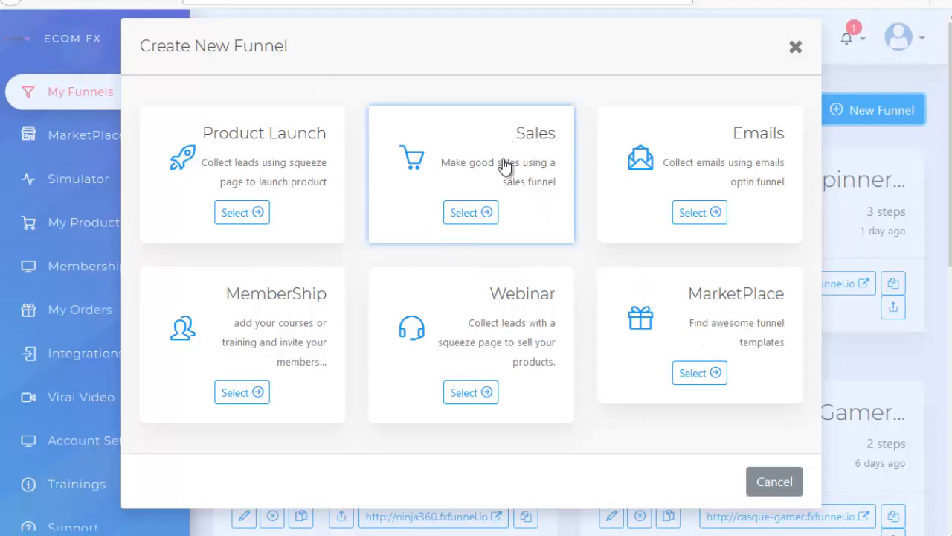
click(482, 214)
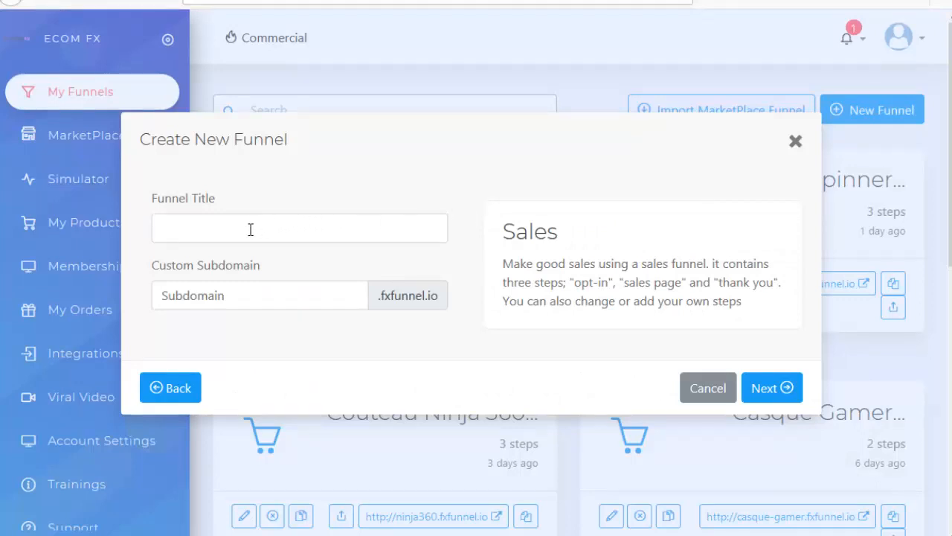
click(249, 232)
click(479, 217)
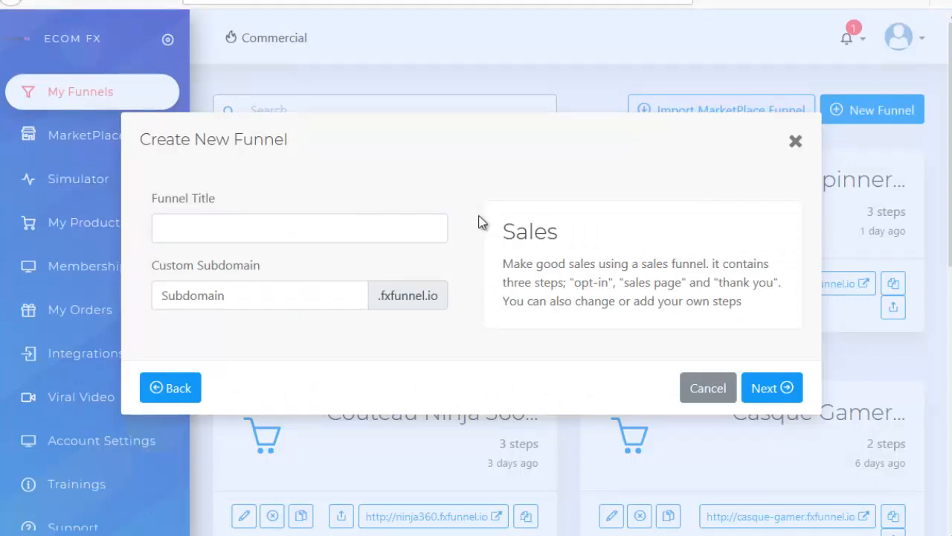
click(238, 222)
text(Casque Gaming)
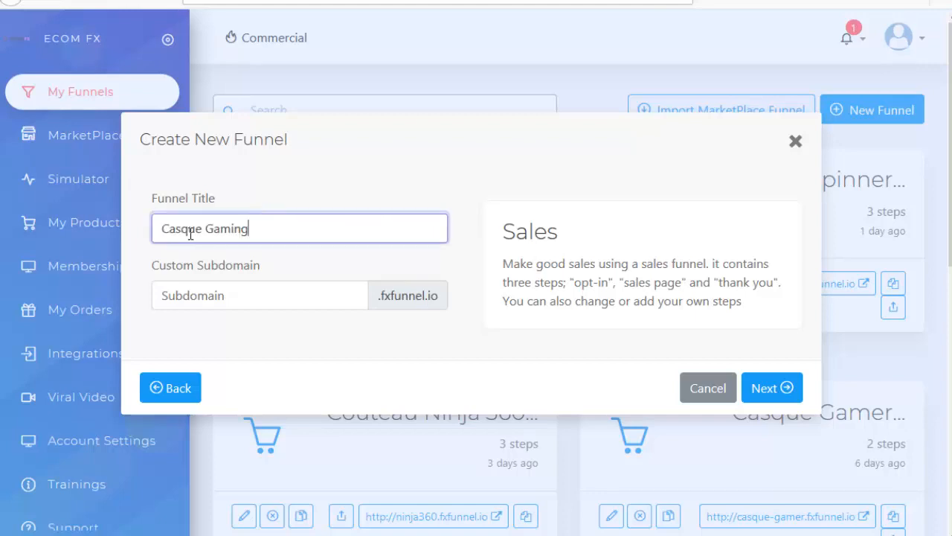
click(241, 295)
text(casque-gaming)
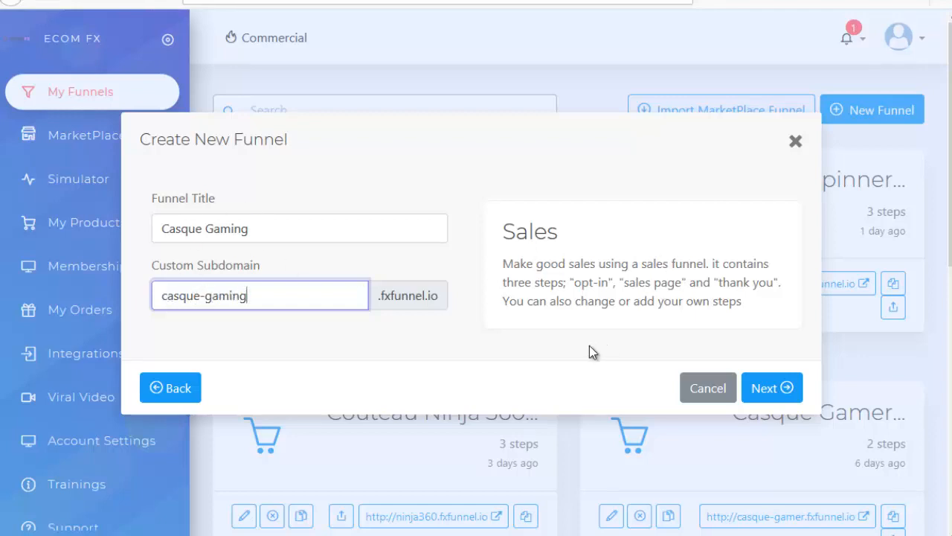
click(144, 345)
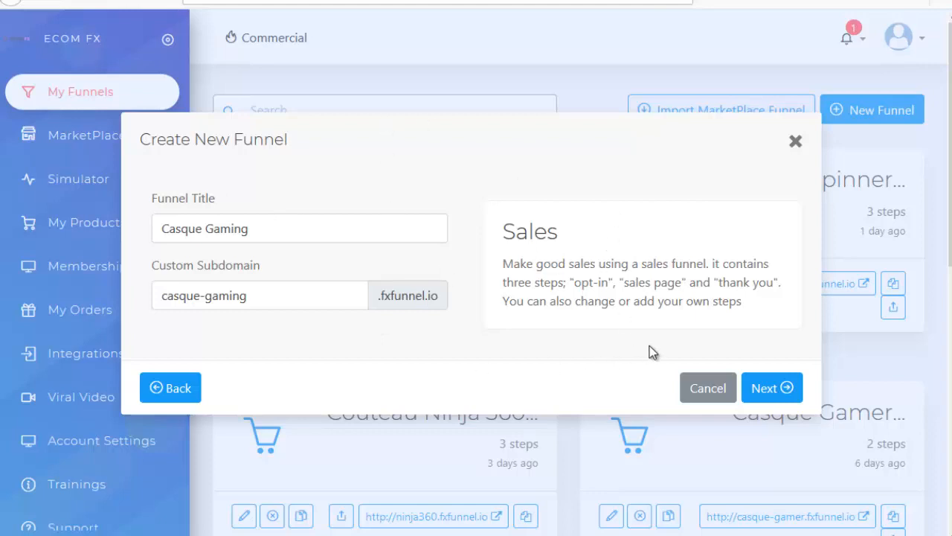
click(771, 387)
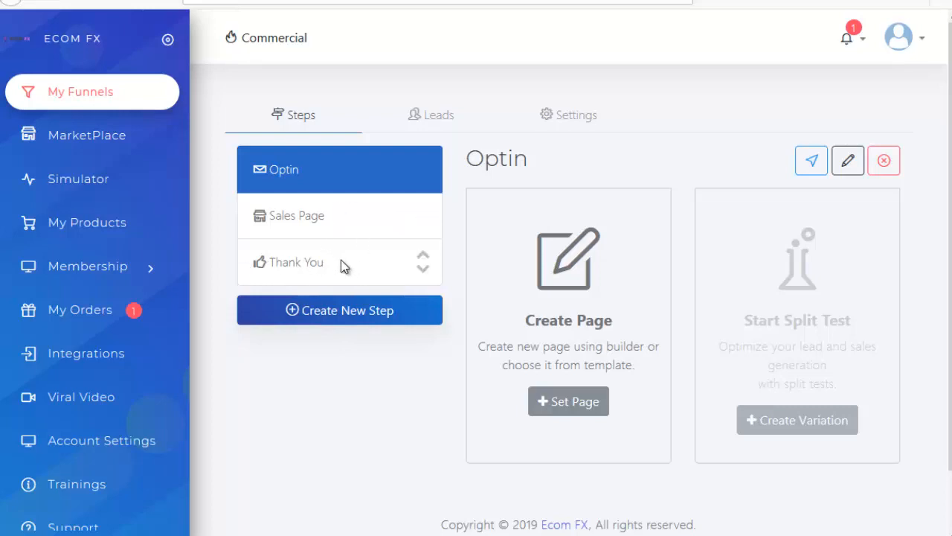
Look over the available new step types, then move the Sales Page step below Thank You and back.
click(339, 318)
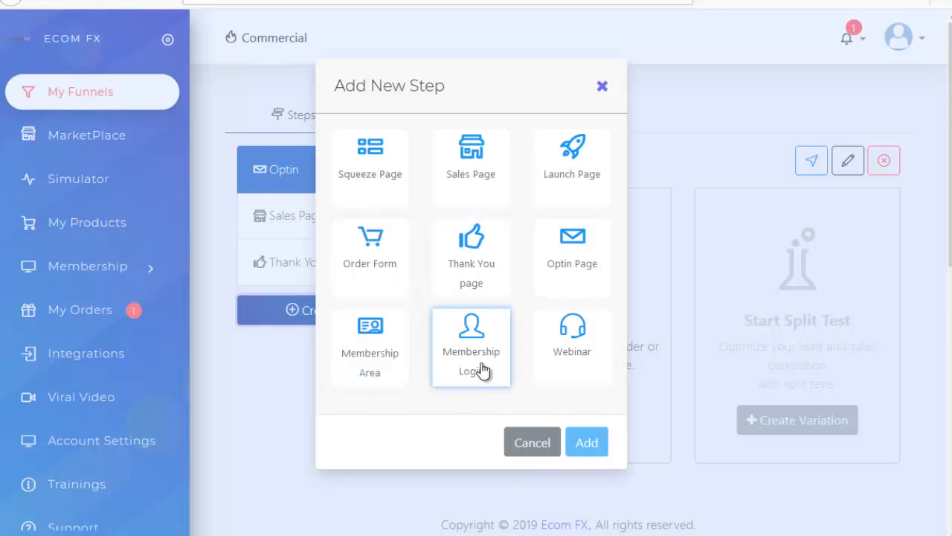
click(527, 444)
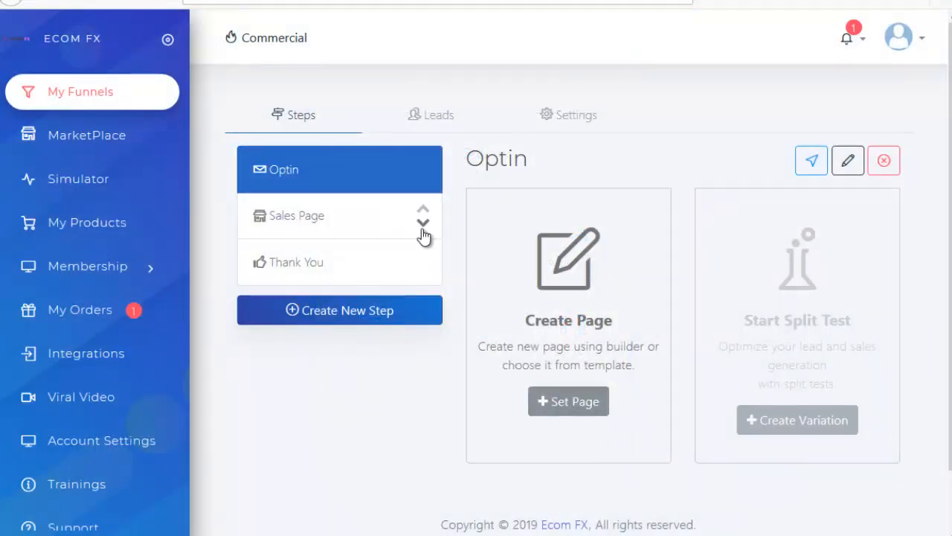
click(423, 225)
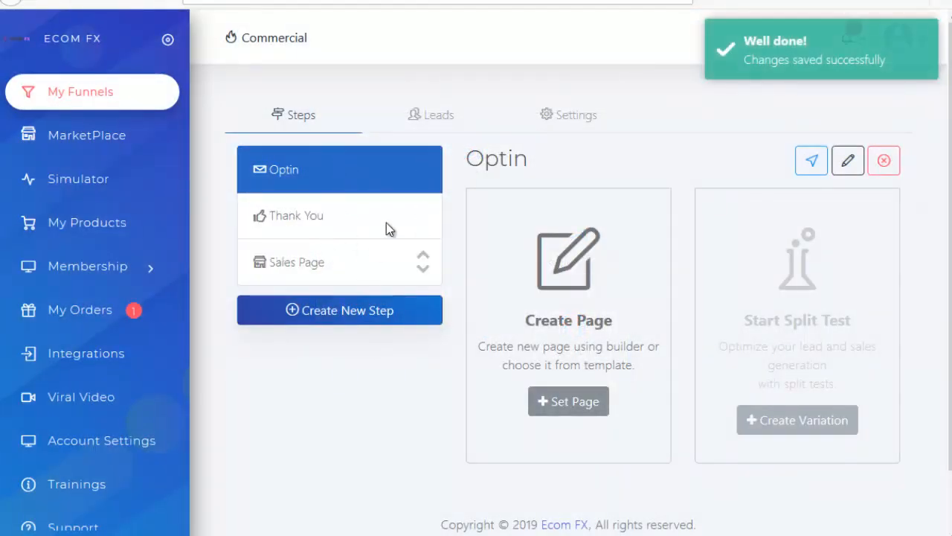
click(423, 258)
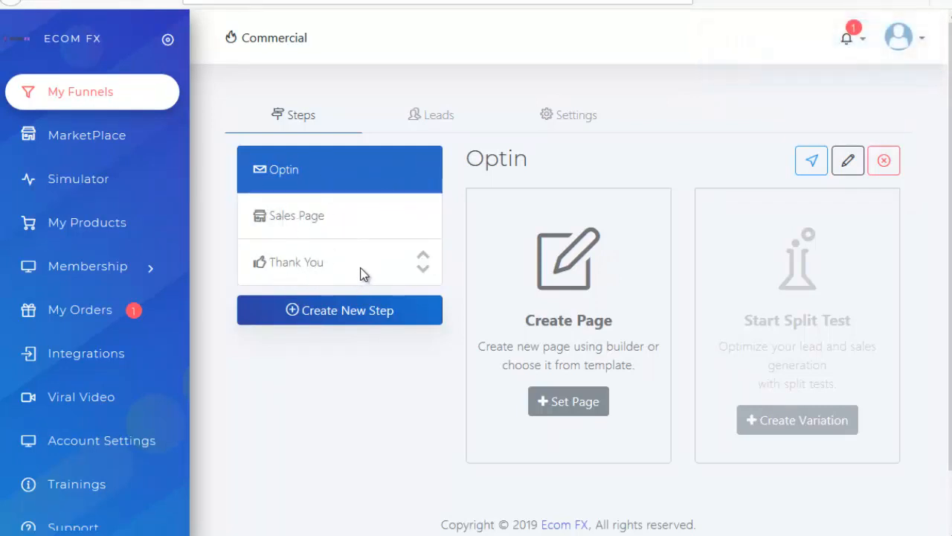
Enter "Presentation casque gaming" as the funnel description in the funnel's general settings.
click(297, 227)
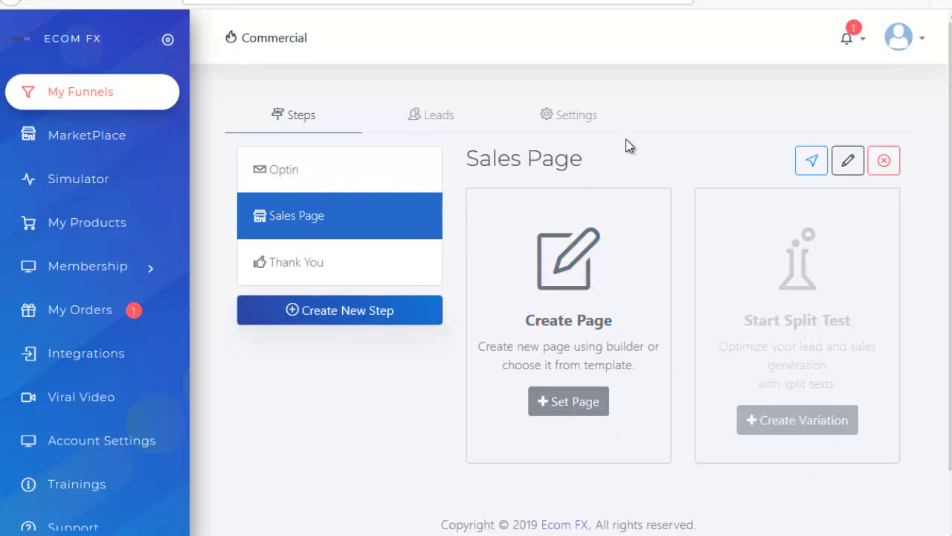
click(588, 117)
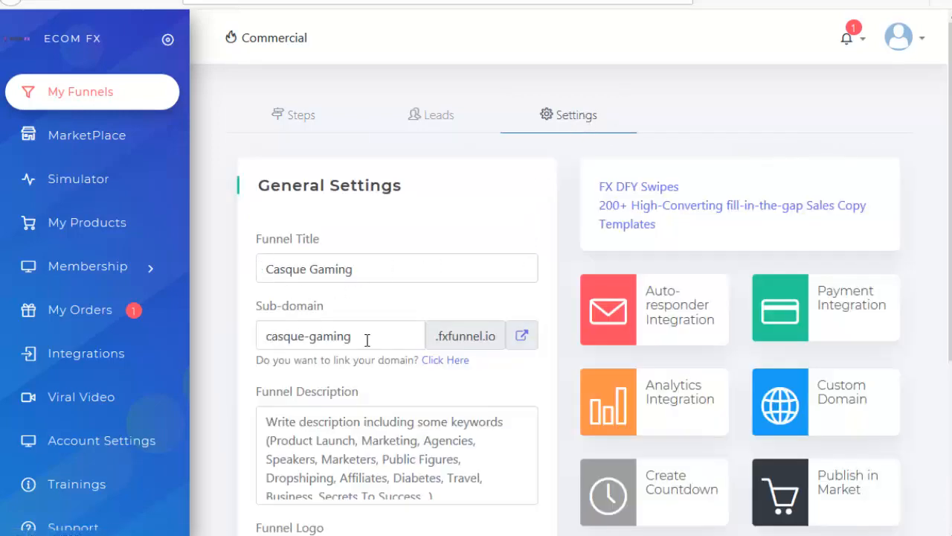
scroll(366, 340, down, 1)
click(348, 365)
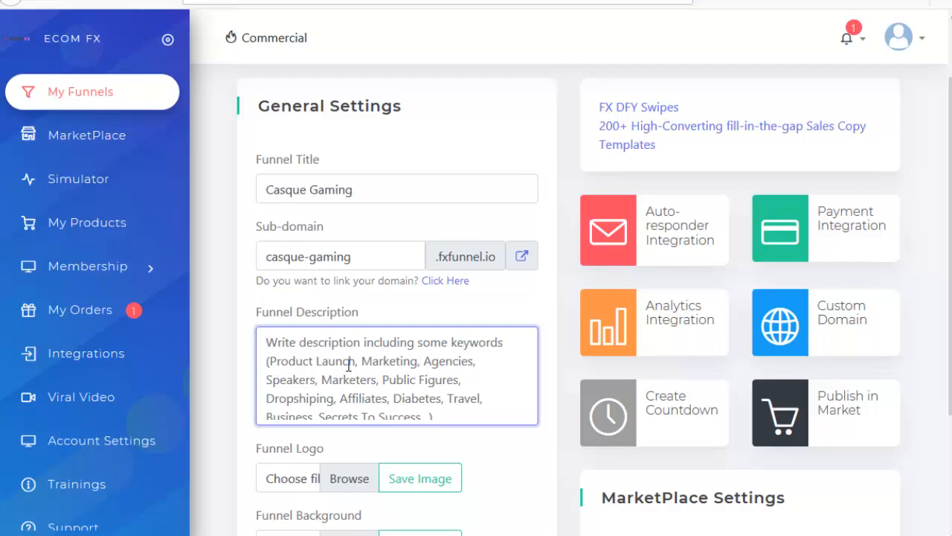
text(Presentation casque gaming)
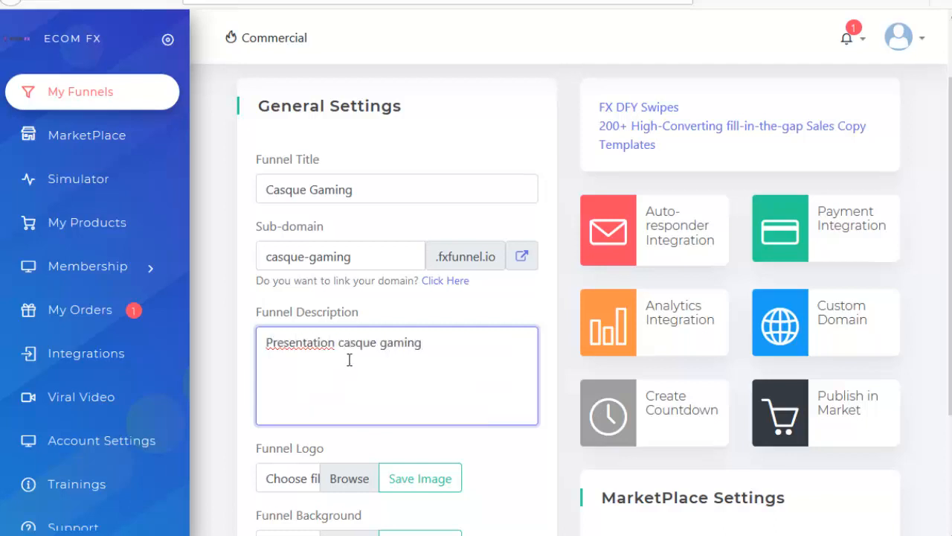
Set the funnel's marketplace currency to Euro and its price to 50.
scroll(555, 293, down, 2)
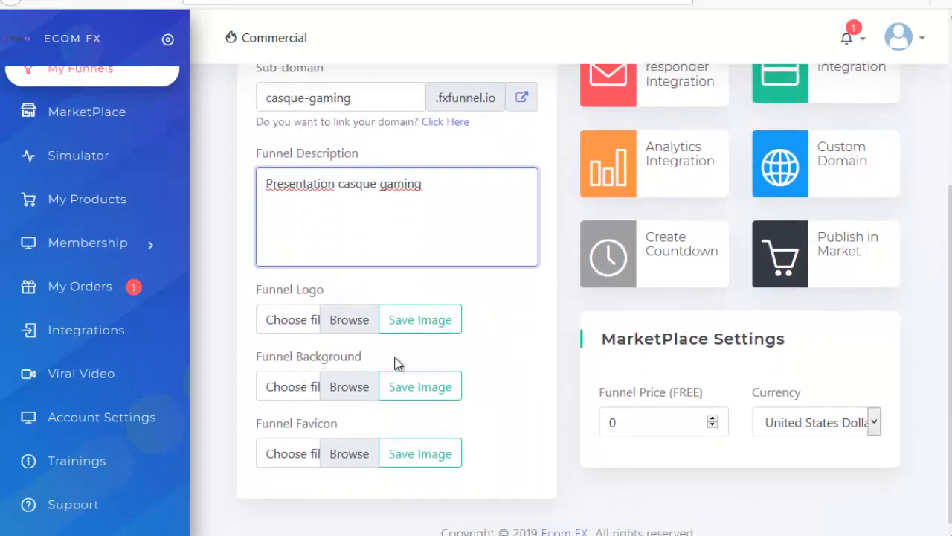
scroll(577, 300, up, 2)
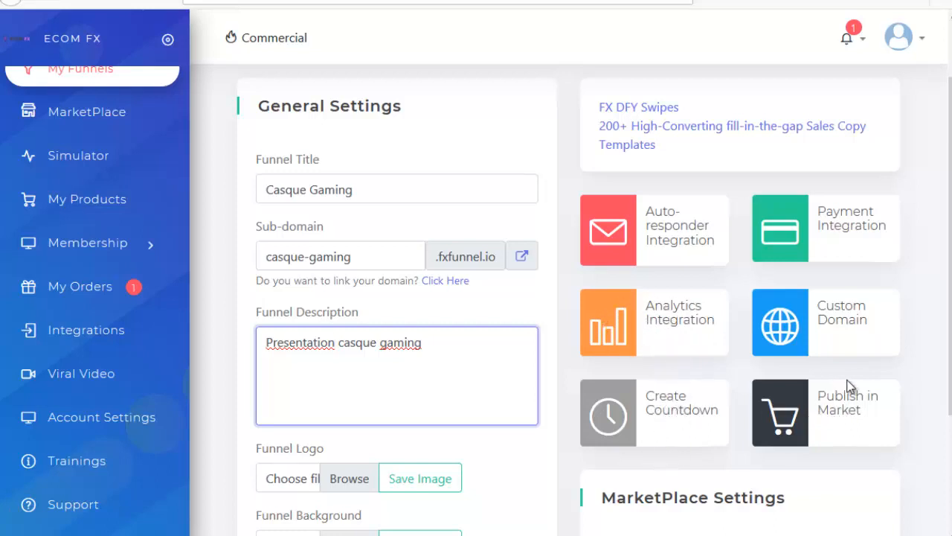
scroll(532, 301, up, 1)
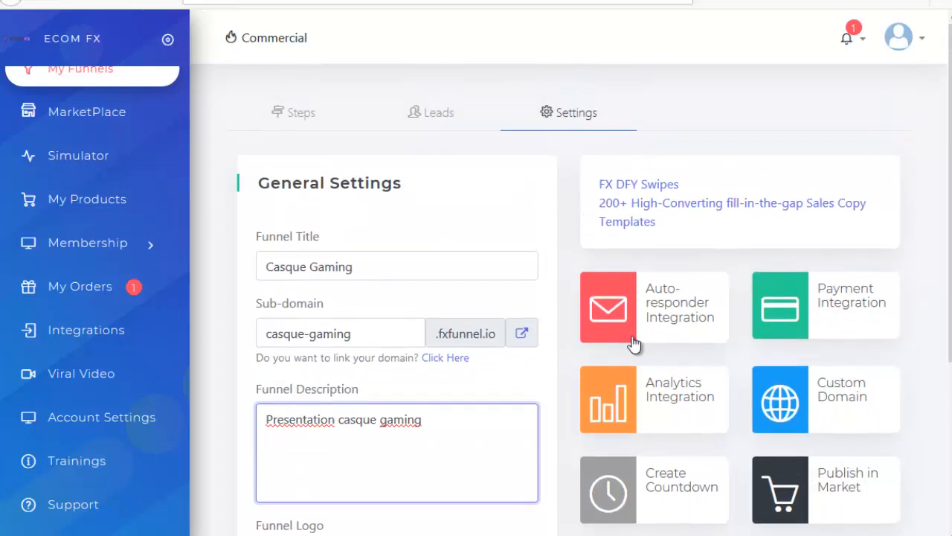
scroll(819, 389, down, 1)
scroll(808, 422, down, 2)
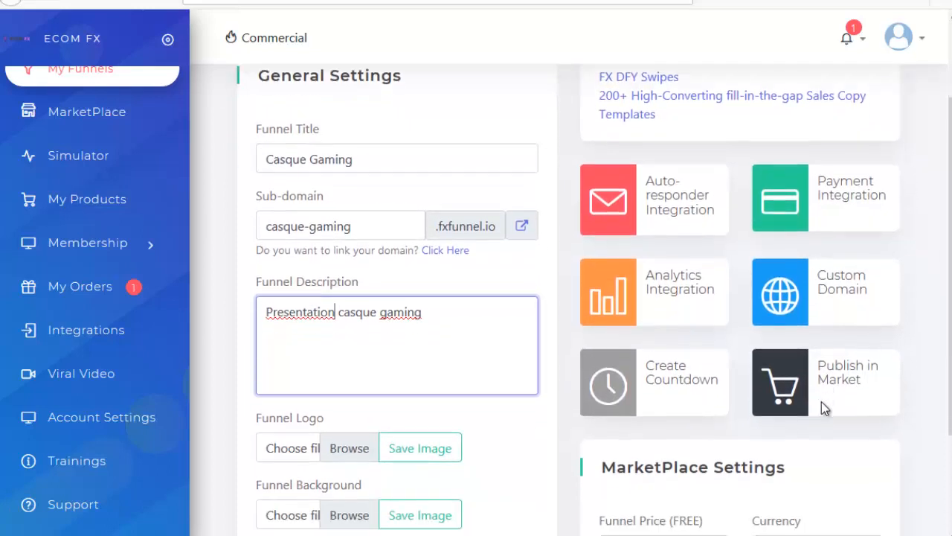
click(812, 421)
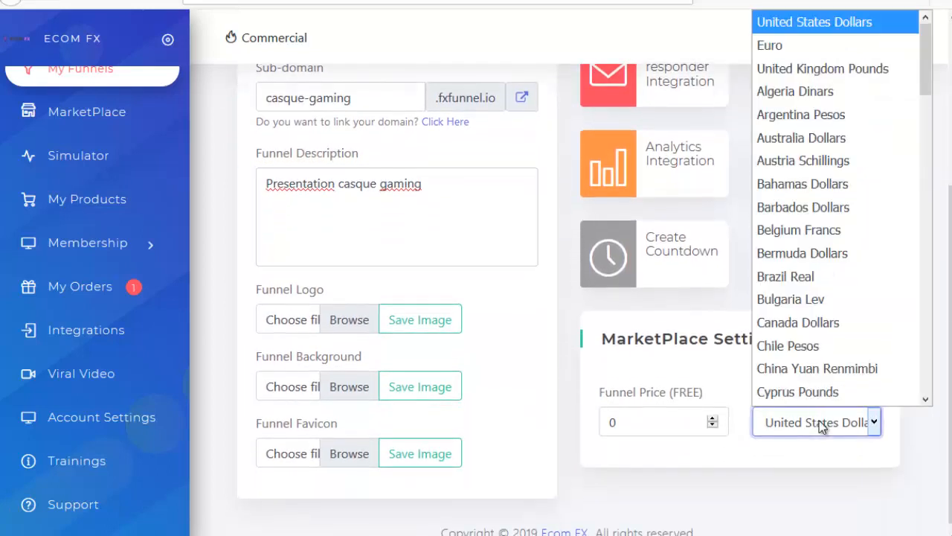
click(808, 44)
click(633, 425)
double_click(633, 426)
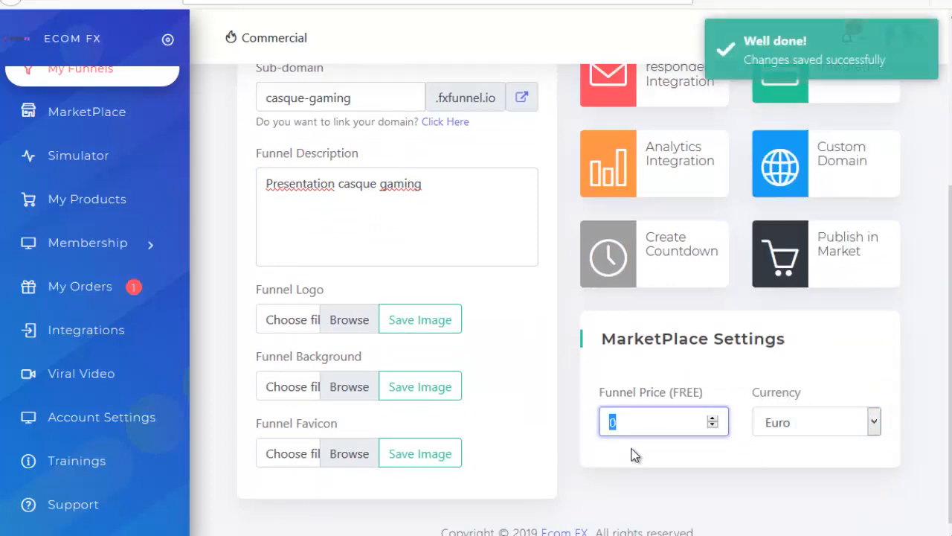
text(50)
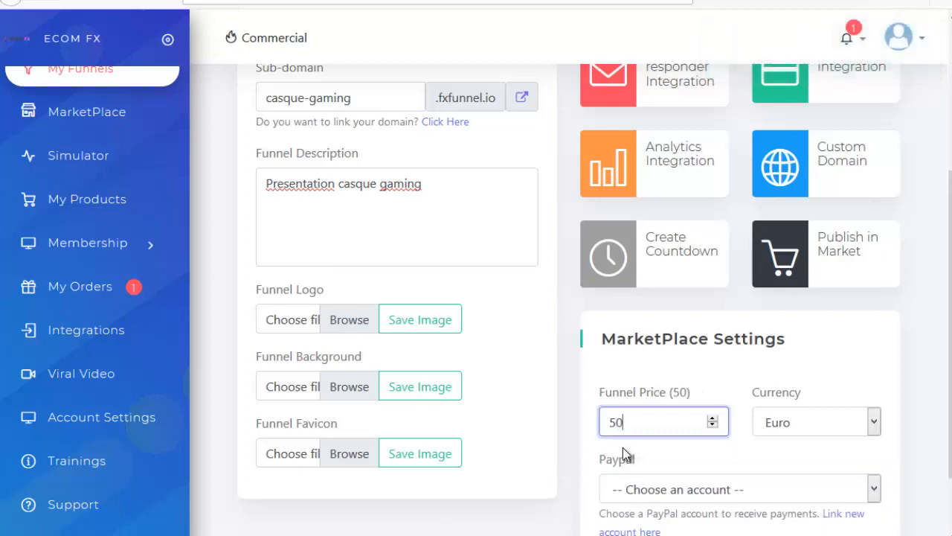
click(600, 441)
Choose the linked PayPal account to receive the funnel's marketplace payments.
scroll(815, 428, down, 1)
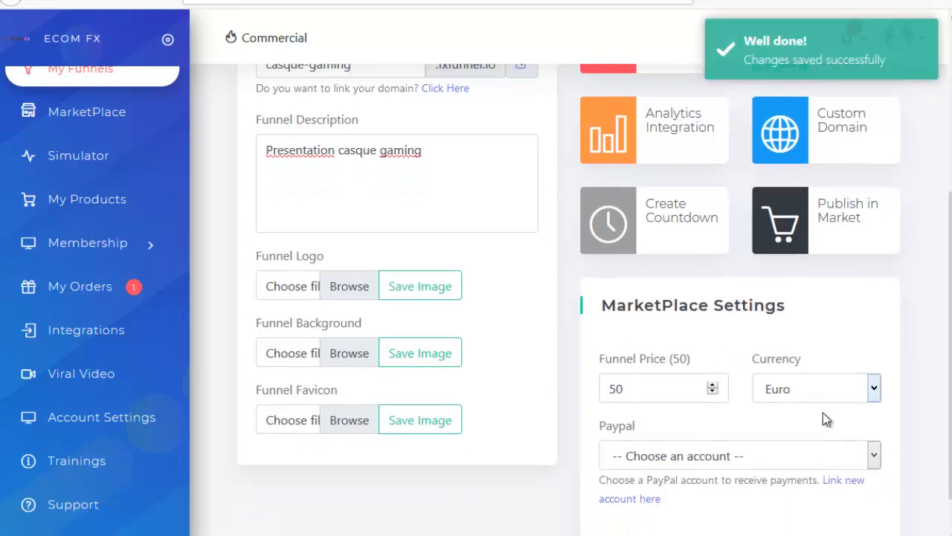
click(846, 411)
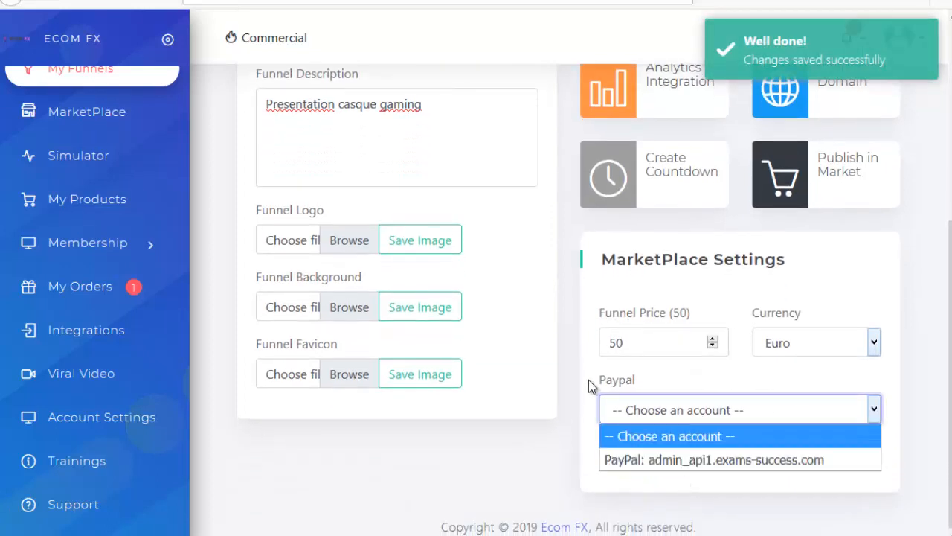
click(642, 460)
click(583, 402)
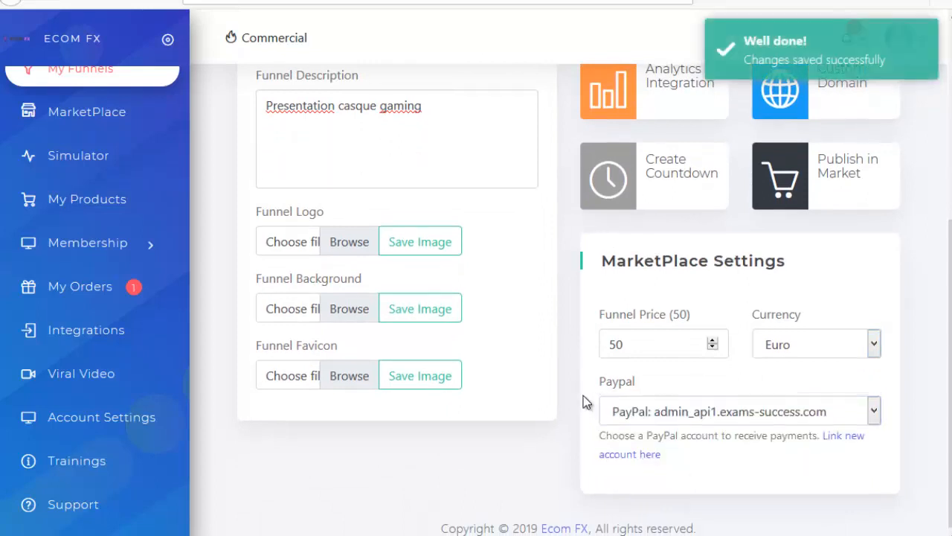
Return to the funnel's steps and start setting a page for the Optin step from the template gallery.
scroll(607, 405, up, 1)
scroll(608, 413, up, 1)
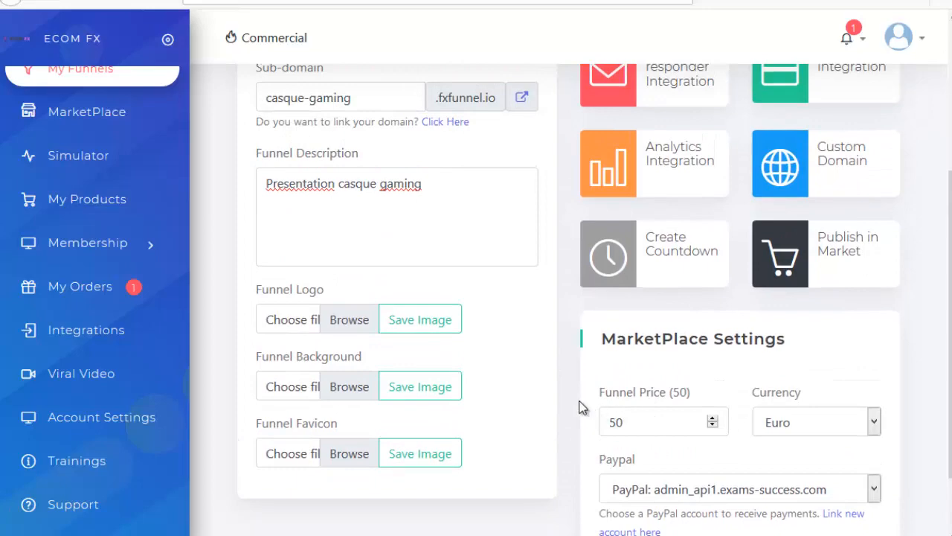
scroll(576, 335, up, 3)
scroll(549, 439, down, 3)
scroll(601, 347, up, 3)
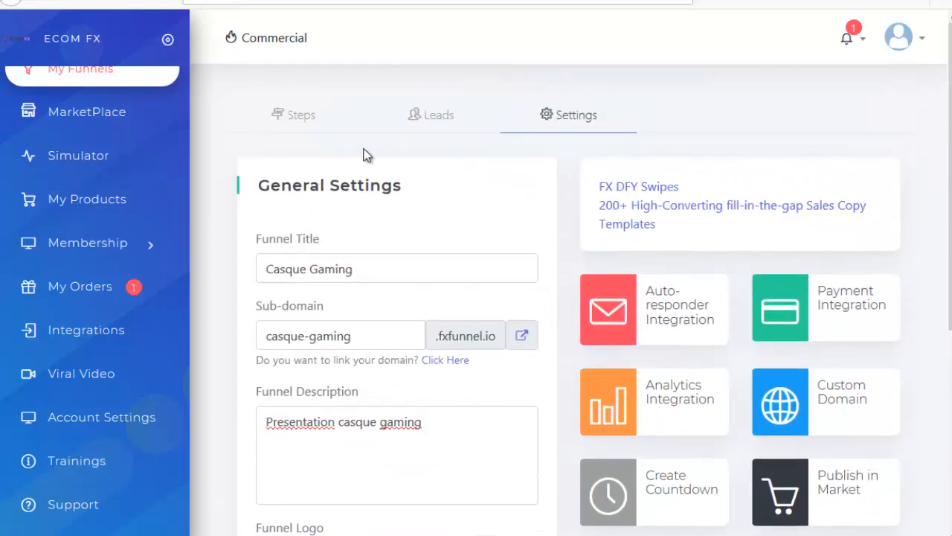
click(294, 118)
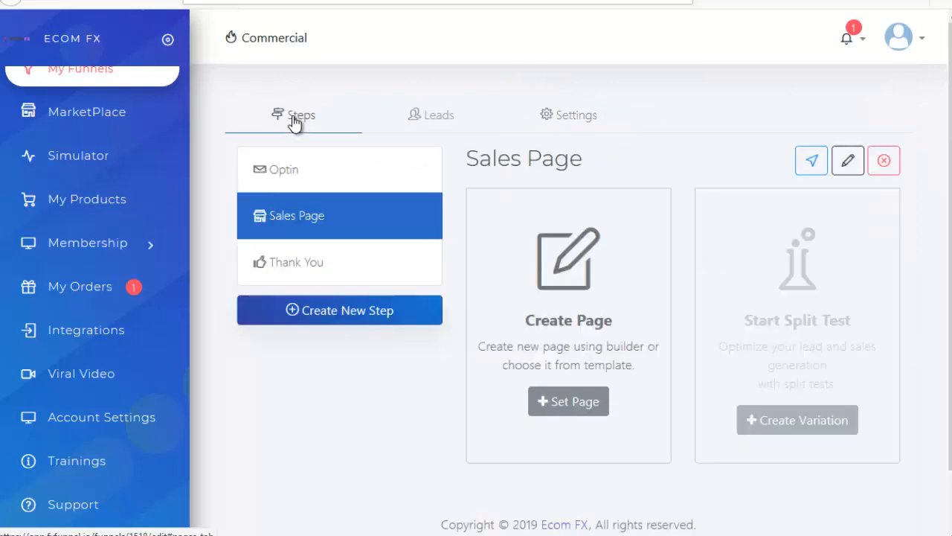
click(276, 165)
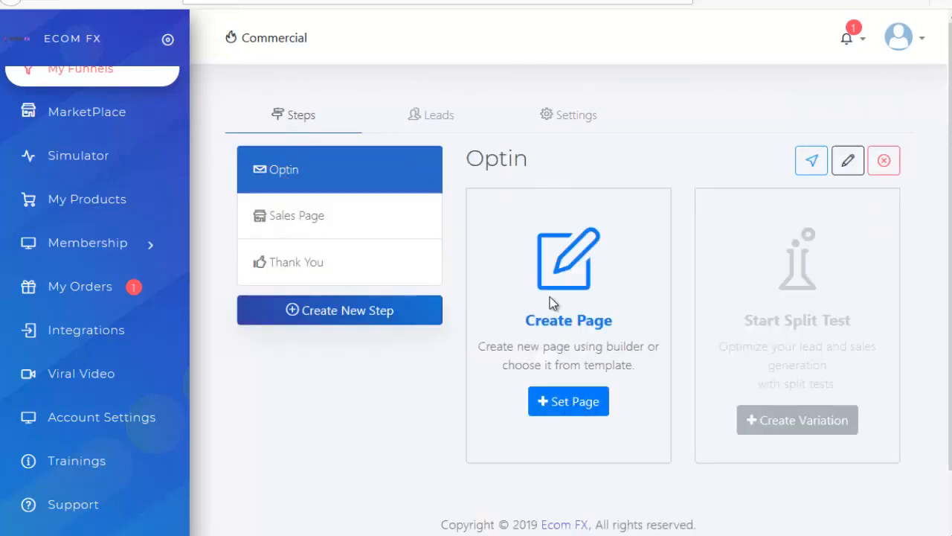
click(582, 408)
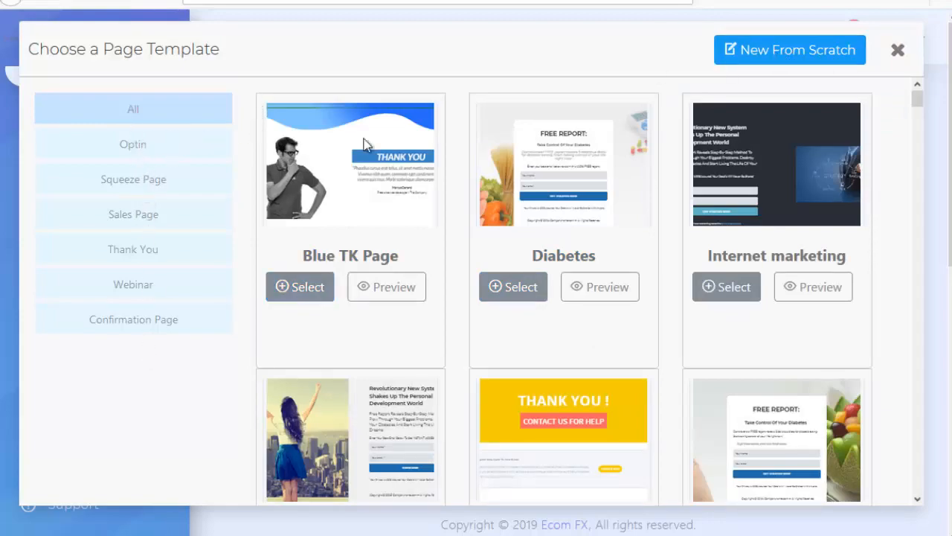
Filter the page templates to Optin and select the "Secrets To Success" template with the road background.
scroll(550, 253, down, 10)
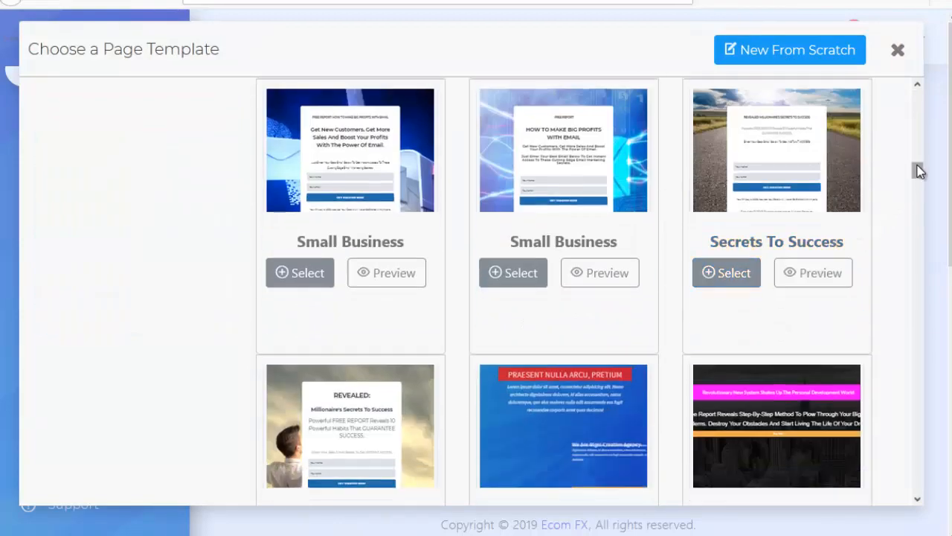
drag(919, 171, 918, 87)
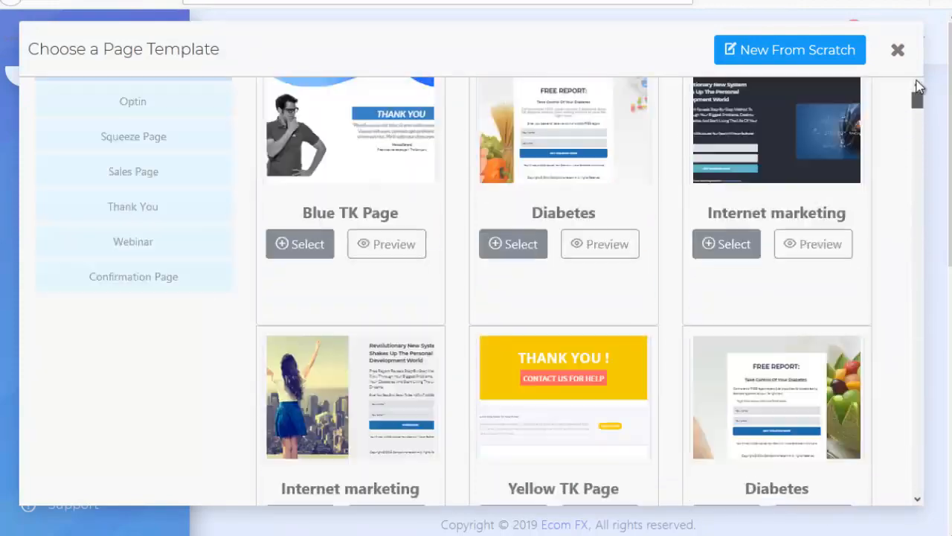
click(136, 149)
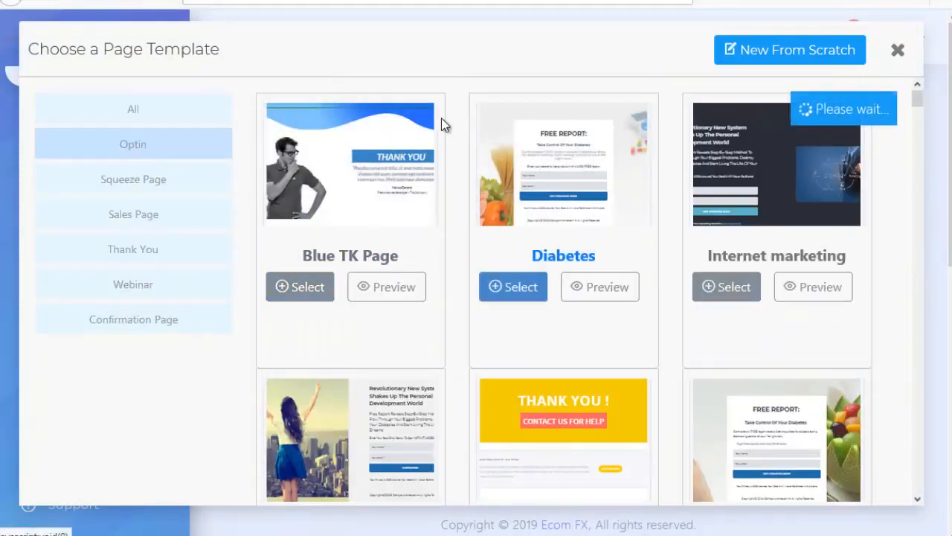
scroll(565, 260, down, 6)
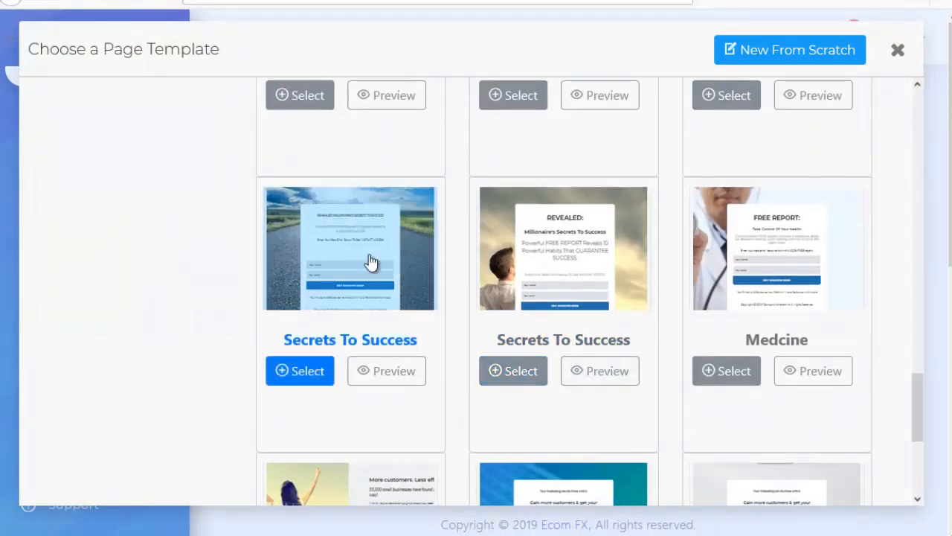
click(297, 372)
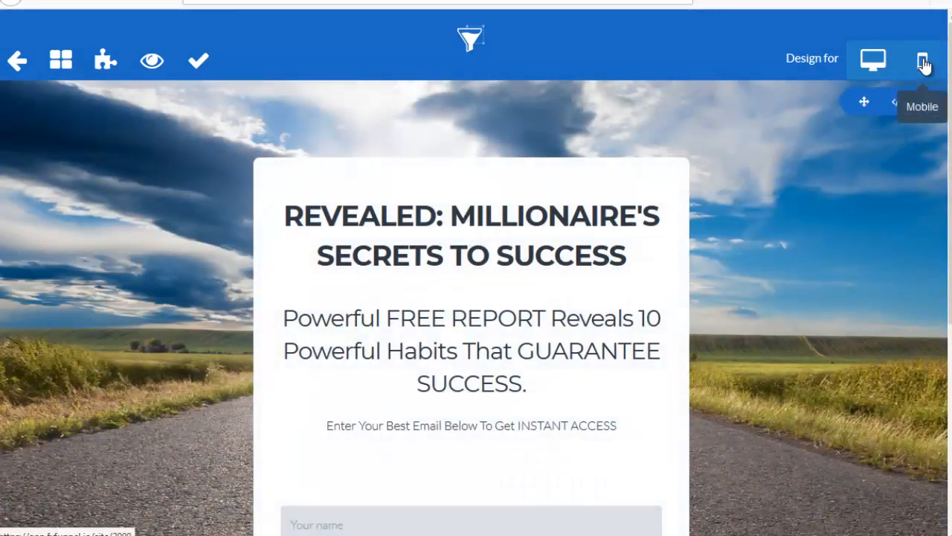
Check the page's mobile layout and return to the desktop design view.
click(925, 62)
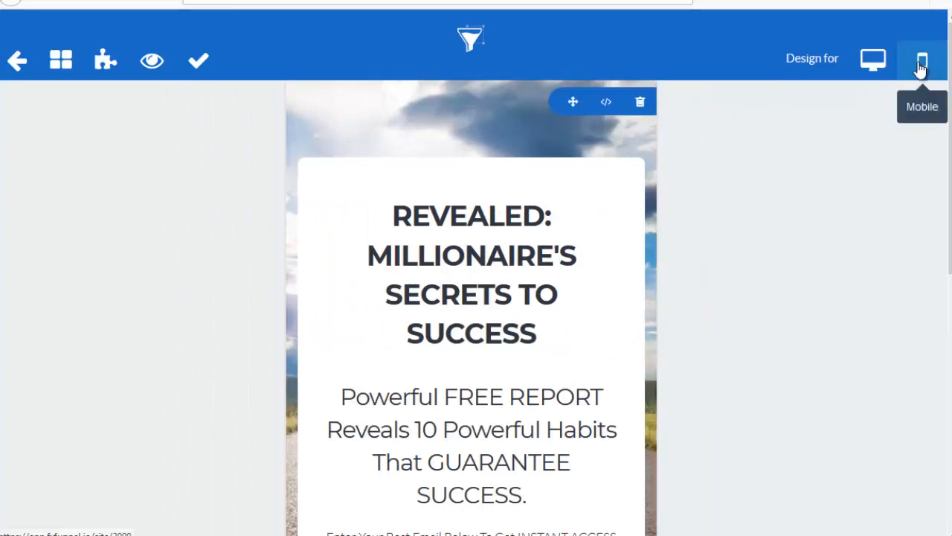
click(873, 63)
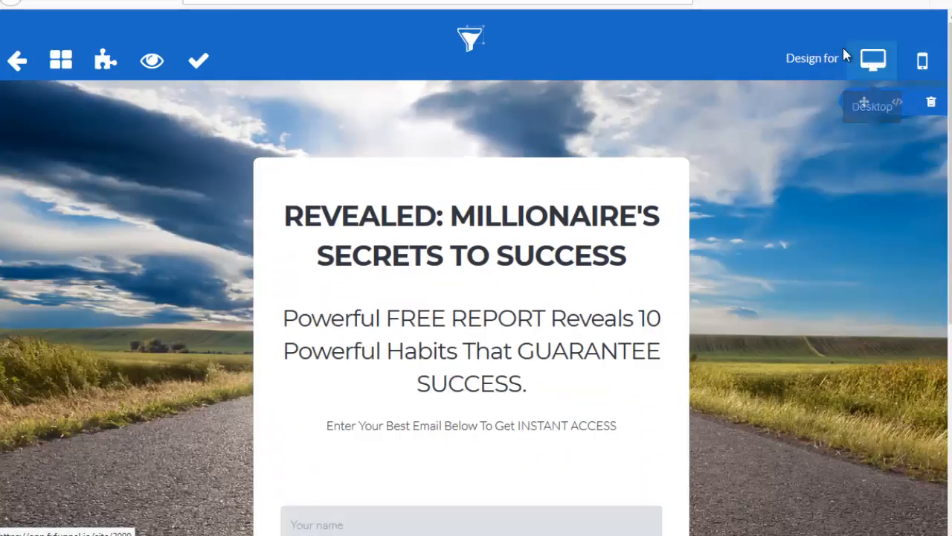
Replace the headline with "Découvrez Un Nouveau Gasque De Gaming Révolutionnaire !" and the subheading with "Sur quelle adresse voulez-vous recevoir la démo complète ?".
triple_click(595, 236)
text(D)
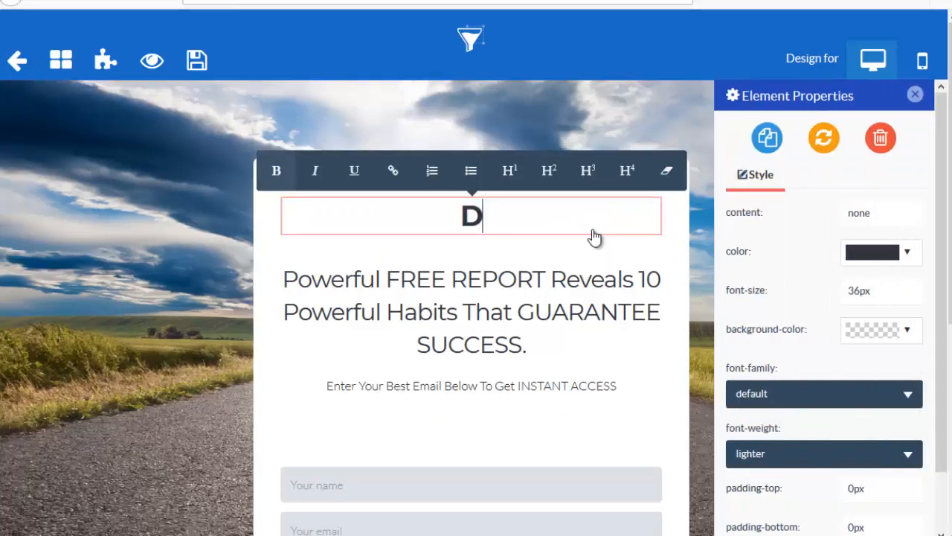
text(écouvrez Un Nouveau Gasque De Gaming Révolutionnaire !)
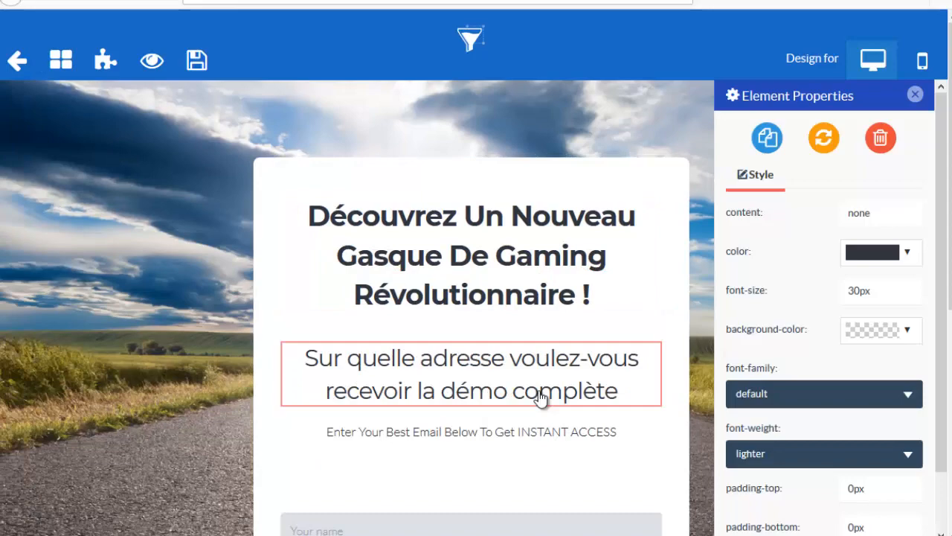
text(?)
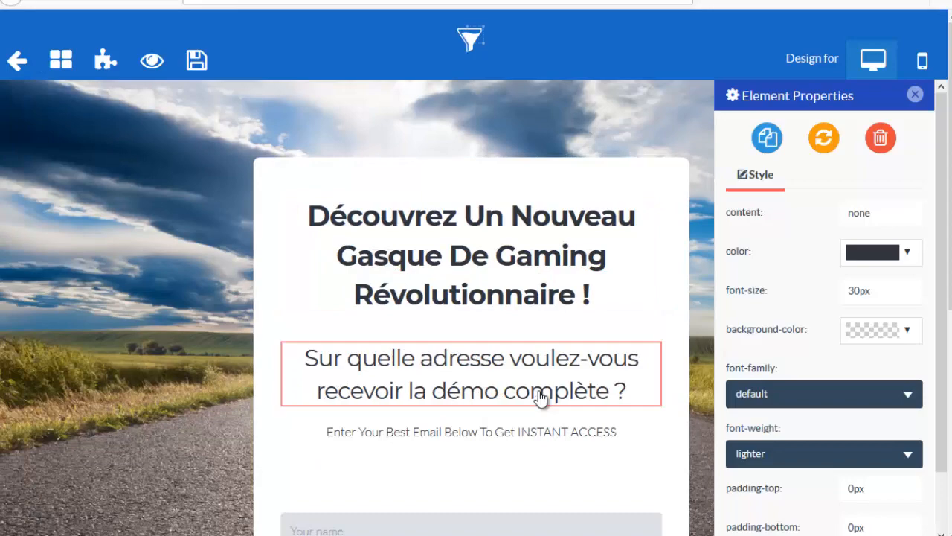
Delete the "Enter Your Best Email Below To Get INSTANT ACCESS" line under the subheading.
triple_click(590, 439)
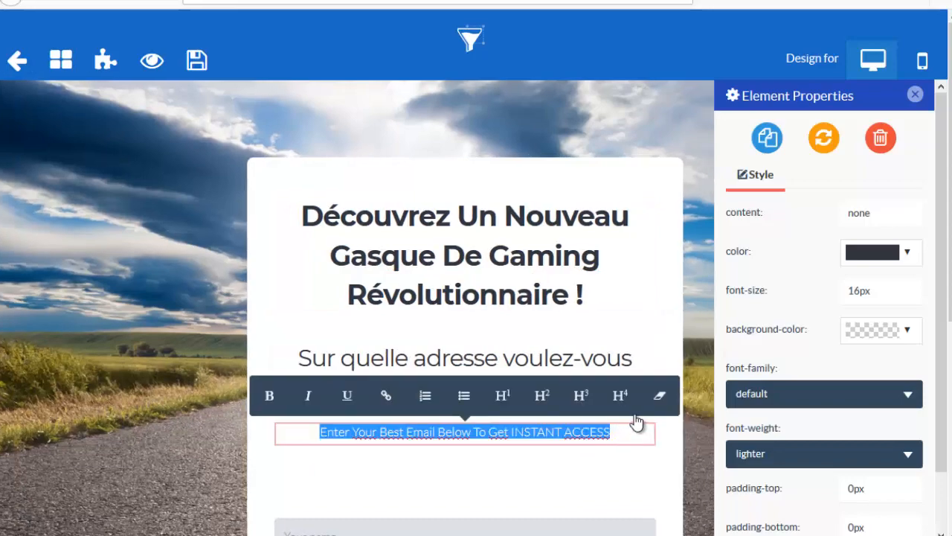
click(880, 142)
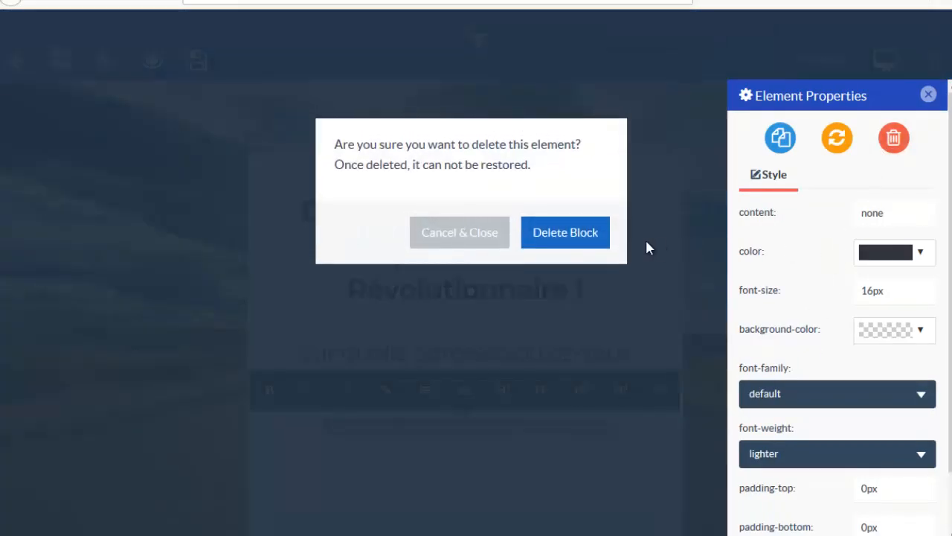
click(587, 236)
Change the form button's label to "Accès immédiat" and the privacy note to "Votre email reste confidentiel.".
scroll(627, 397, down, 3)
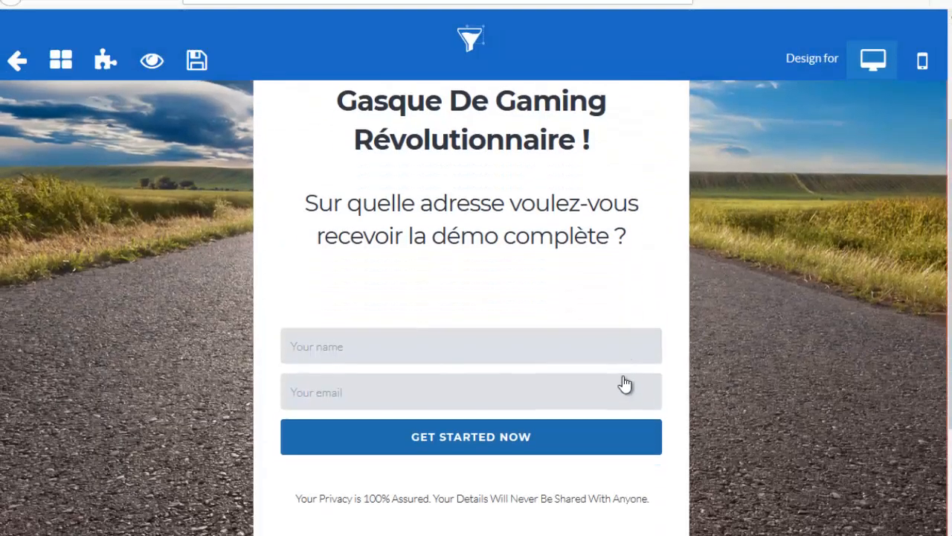
triple_click(600, 416)
text(Votre email reste confidentiel.)
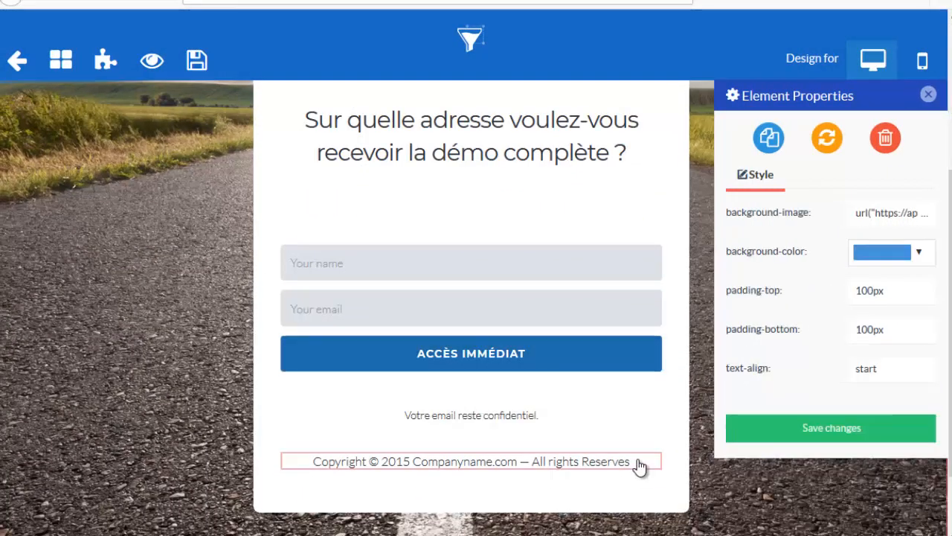
Delete the copyright line at the bottom of the optin form card.
triple_click(637, 461)
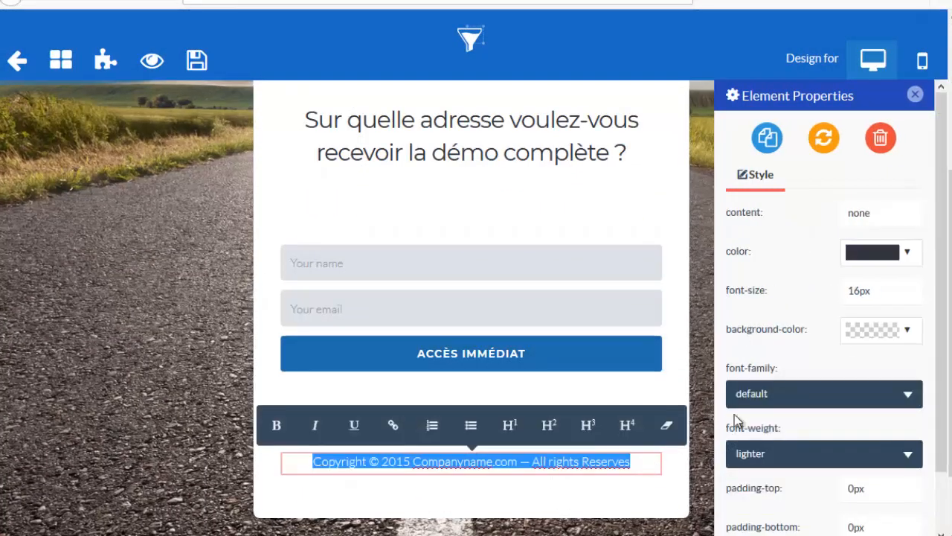
click(881, 138)
click(566, 230)
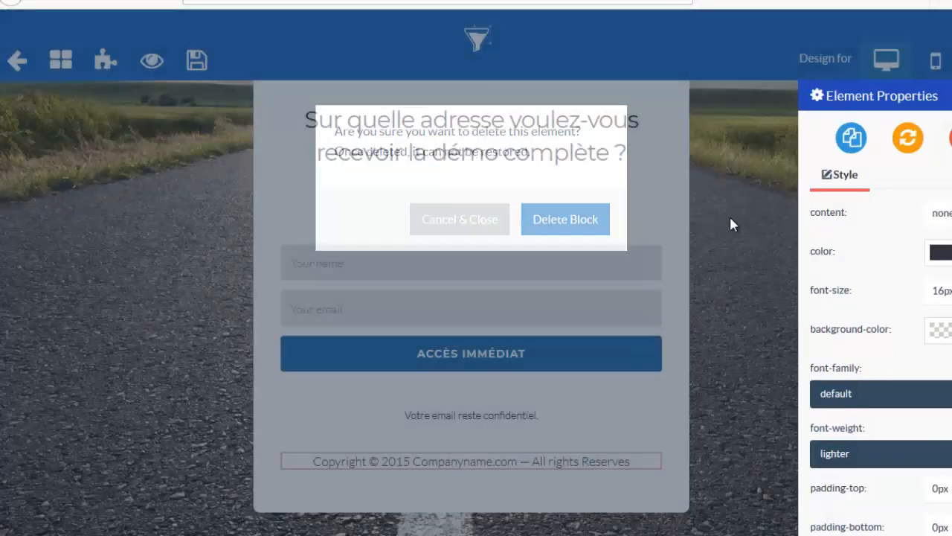
Save the edited optin page, stay in the page editor and review the page.
scroll(744, 204, up, 4)
scroll(727, 330, down, 1)
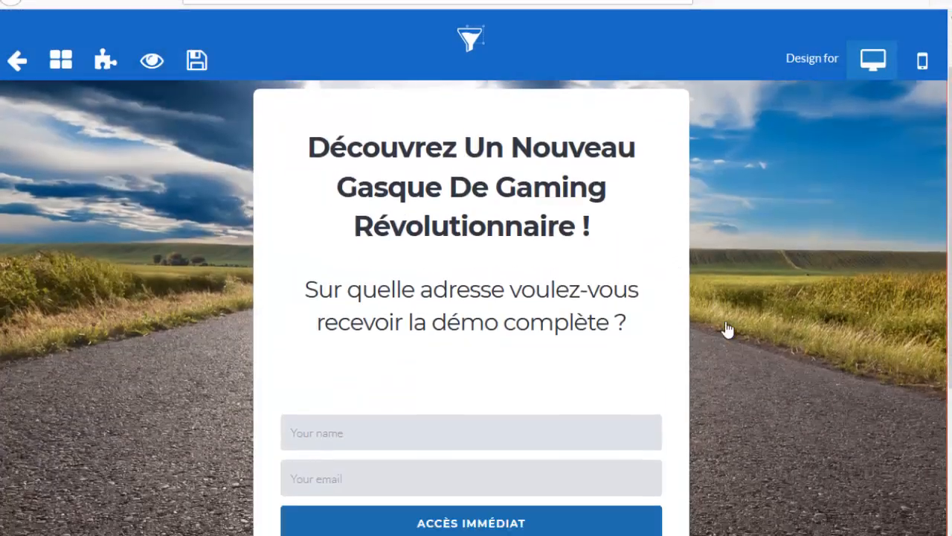
scroll(736, 337, up, 1)
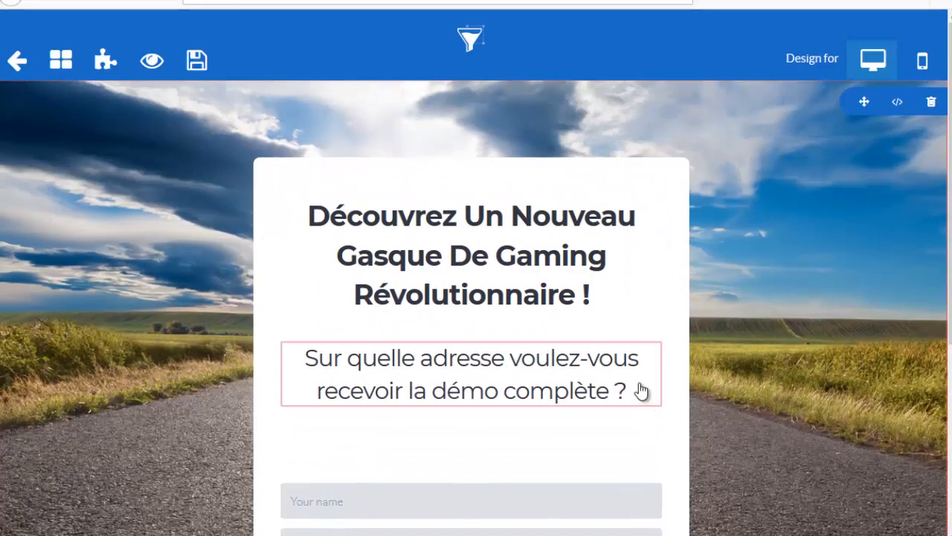
click(197, 63)
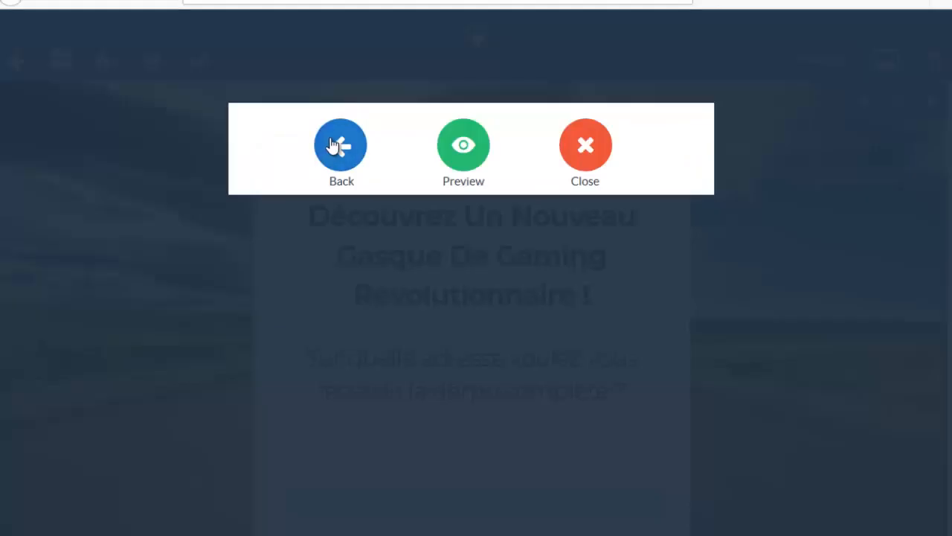
click(594, 145)
scroll(759, 337, down, 2)
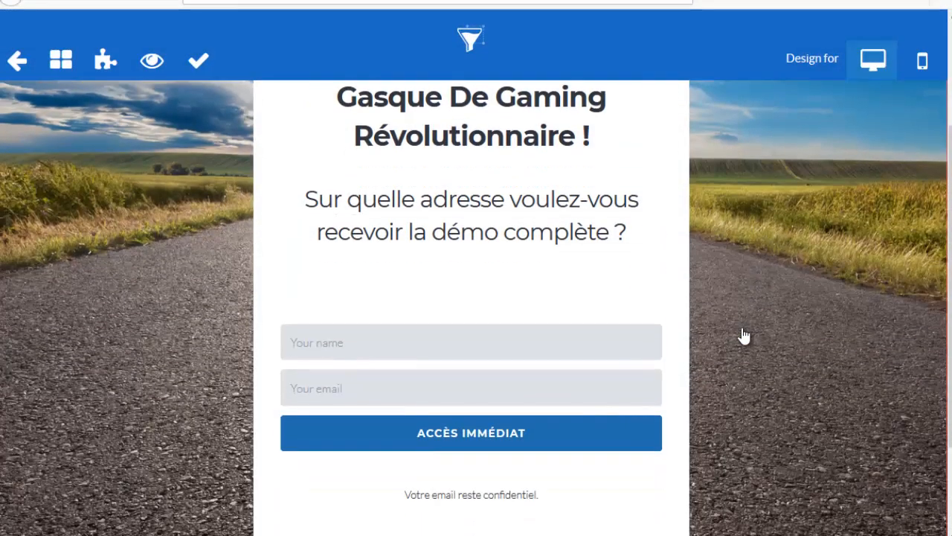
scroll(744, 336, up, 3)
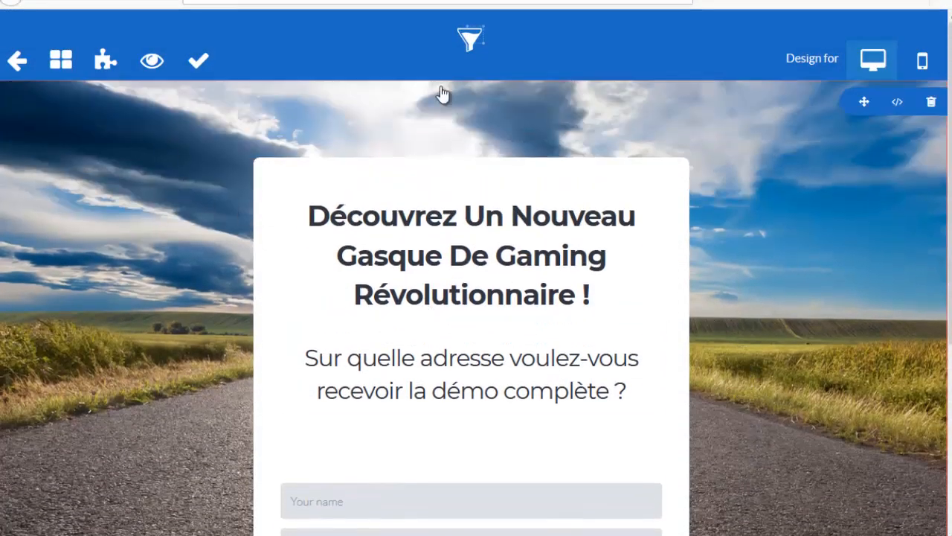
Add a section with two 1/2 columns above the optin block and place a large Buy Now button in its second column.
click(106, 60)
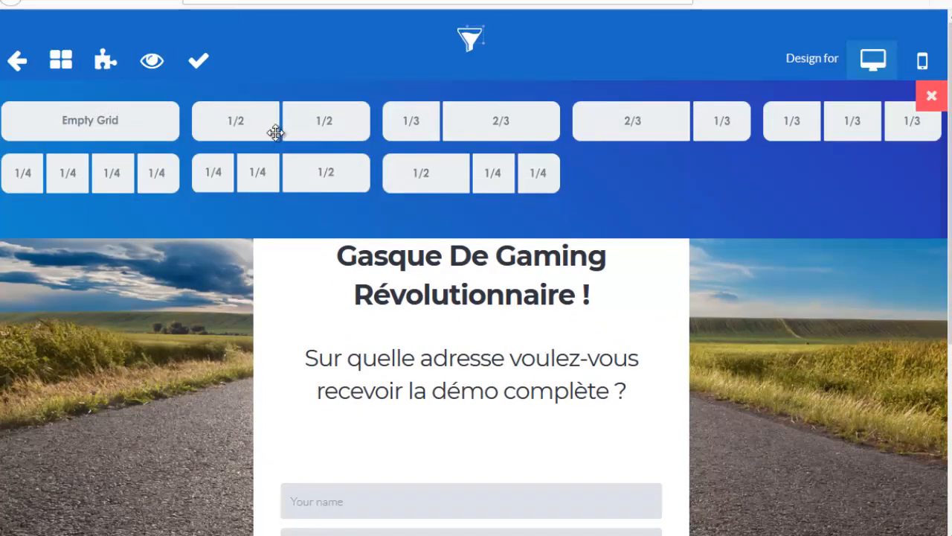
drag(324, 135, 573, 284)
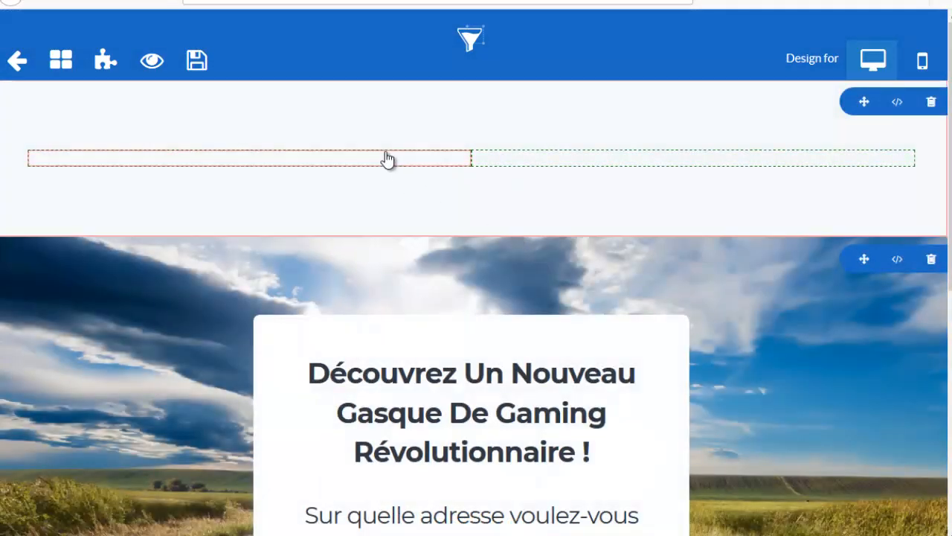
click(503, 163)
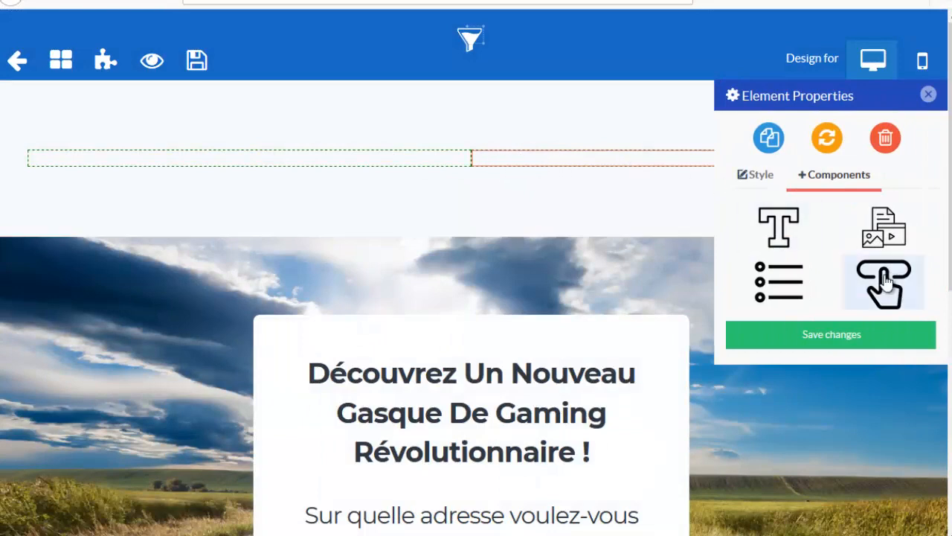
click(883, 284)
drag(844, 337, 627, 159)
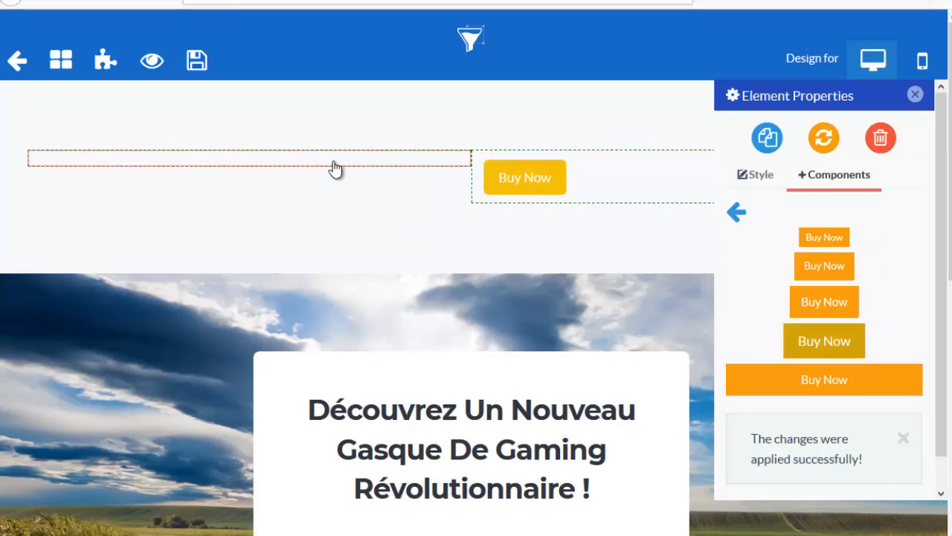
Place a video component in the first column of the new section, beside the Buy Now button.
click(735, 212)
click(868, 245)
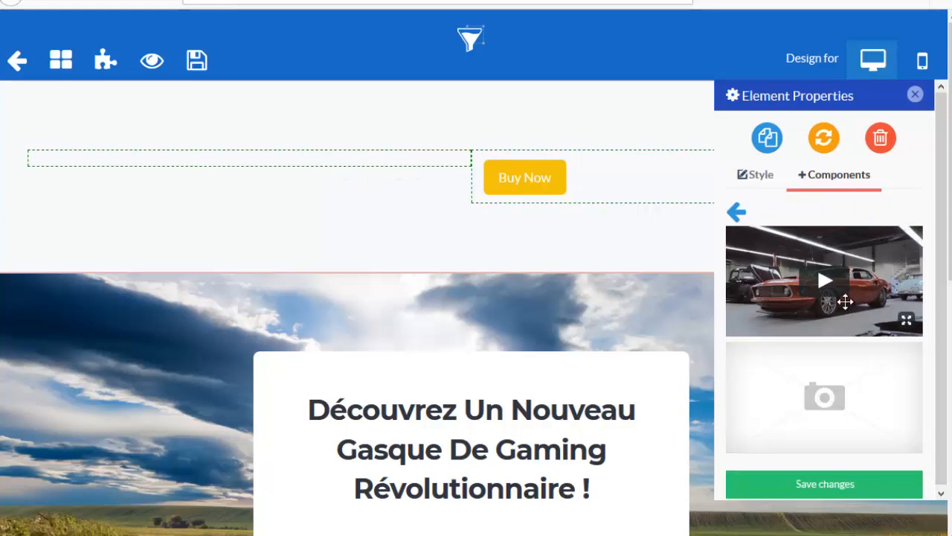
drag(347, 167, 350, 178)
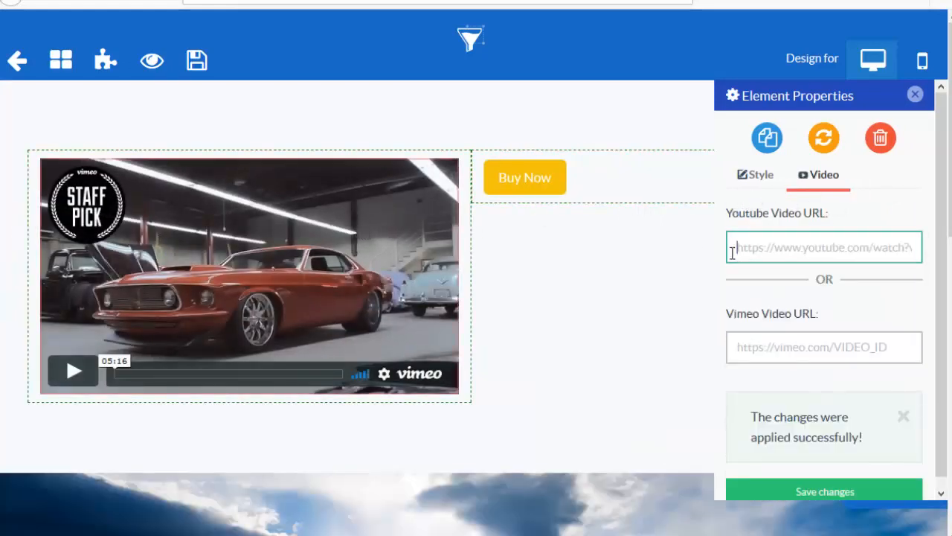
click(570, 289)
scroll(570, 291, down, 1)
scroll(546, 308, up, 1)
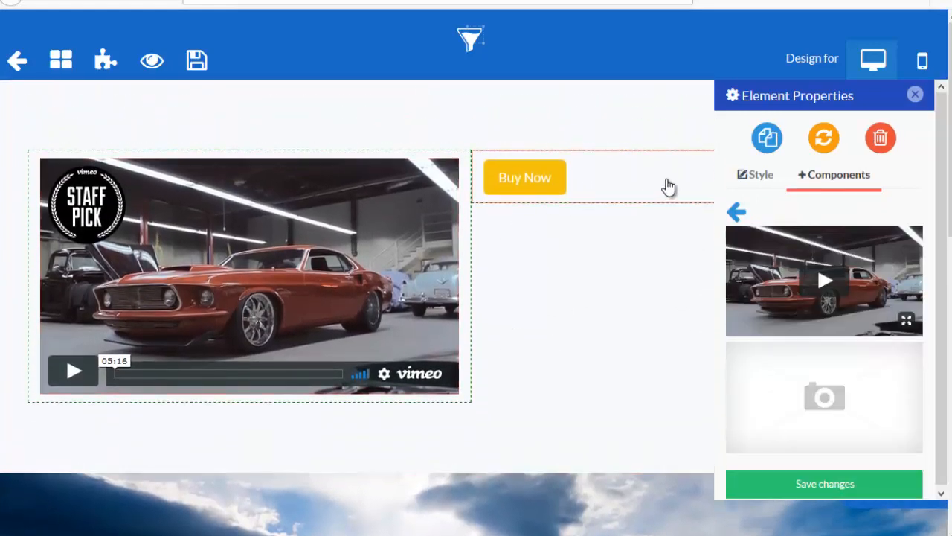
Close the element properties and delete the two-column section with the video and Buy Now button.
click(916, 96)
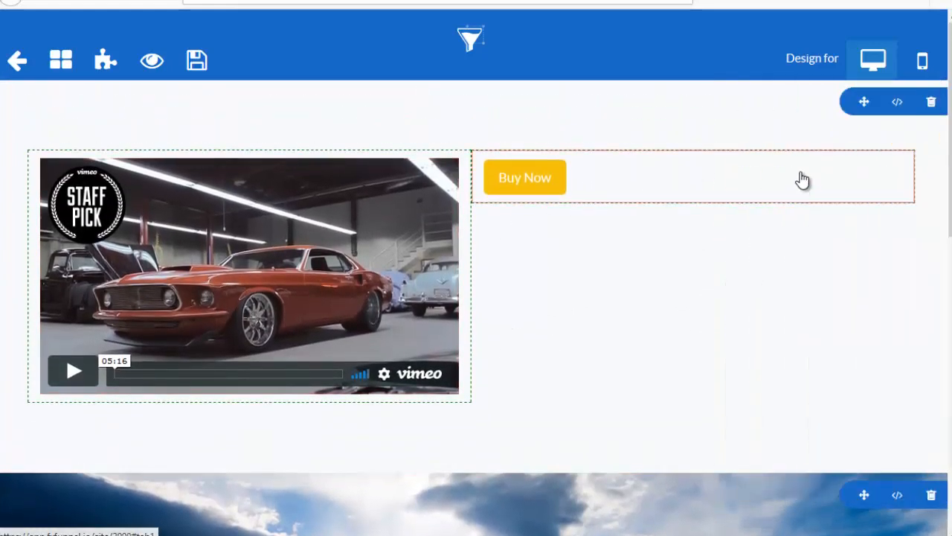
click(931, 104)
click(588, 201)
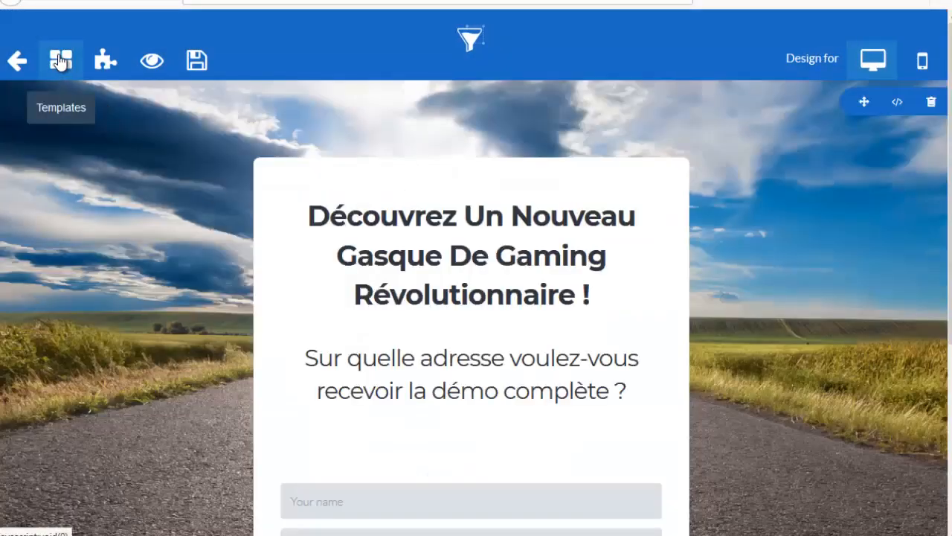
Insert the "Why Choose us" Content template with the checklist and pens image above the optin block.
click(56, 66)
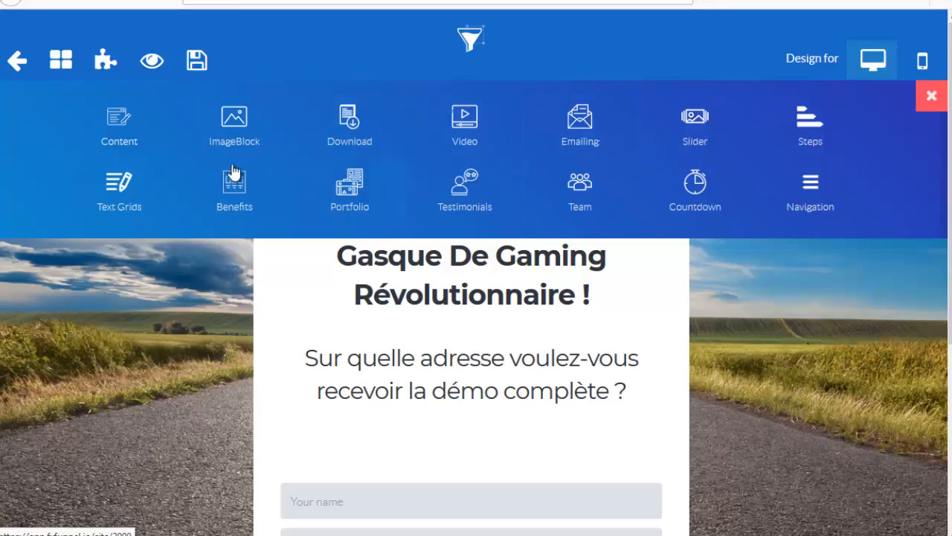
click(122, 128)
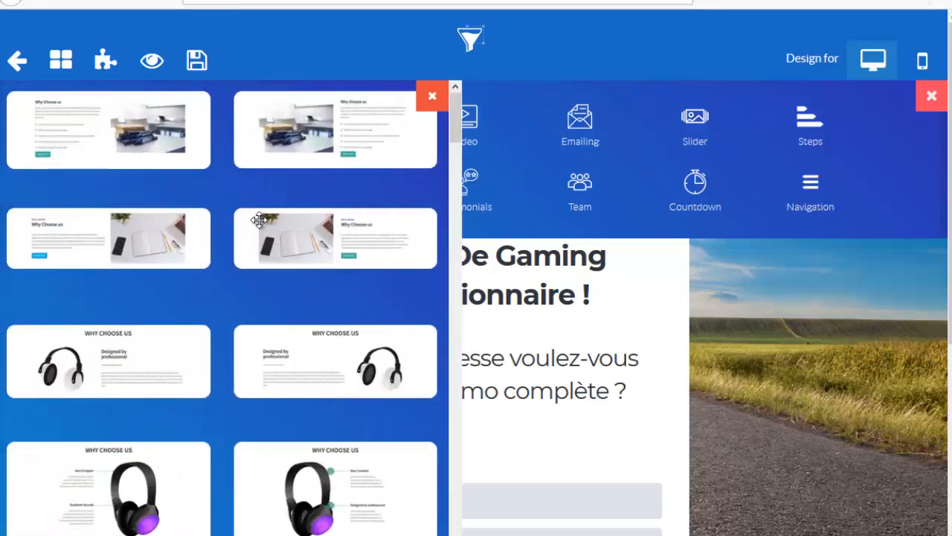
drag(130, 146, 622, 250)
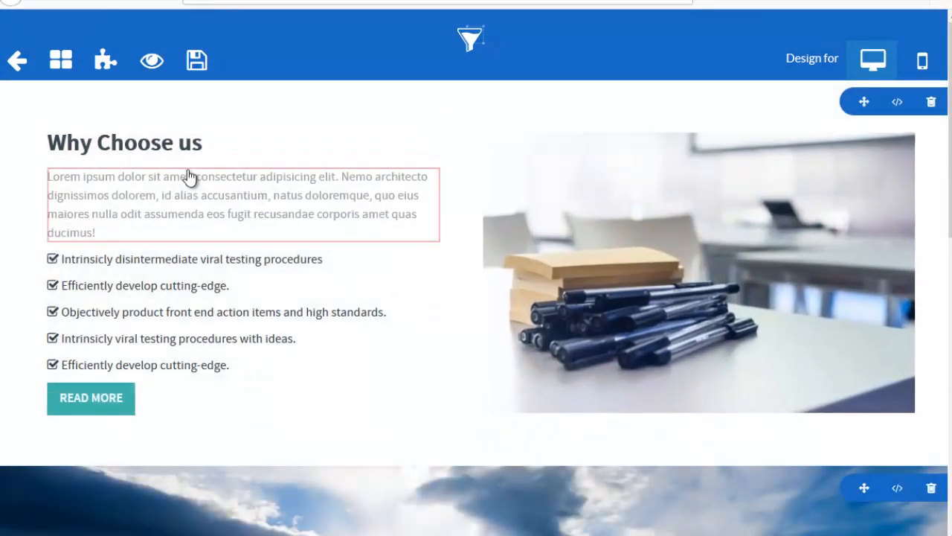
Replace the "Why Choose us" heading with "dzdz" and check the pens image's element properties.
triple_click(165, 149)
text(dzdz)
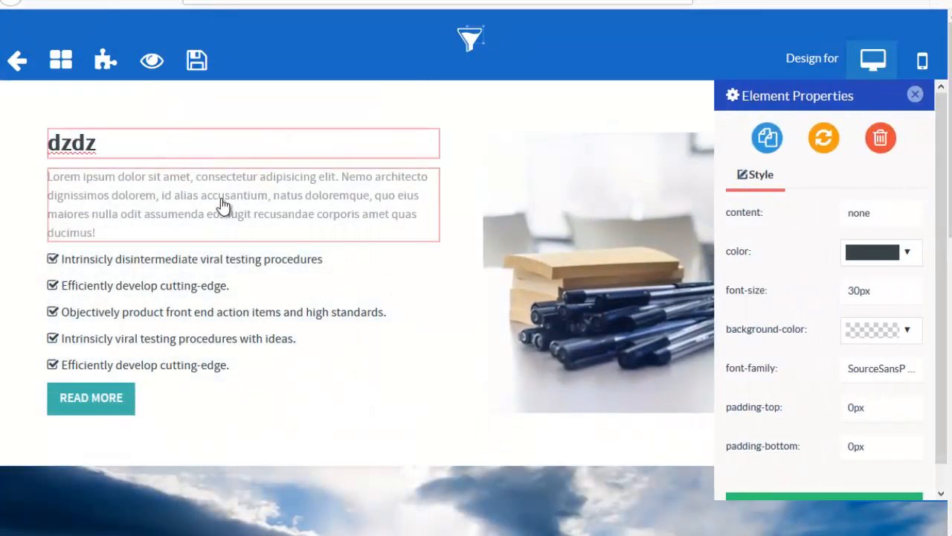
triple_click(224, 210)
click(673, 260)
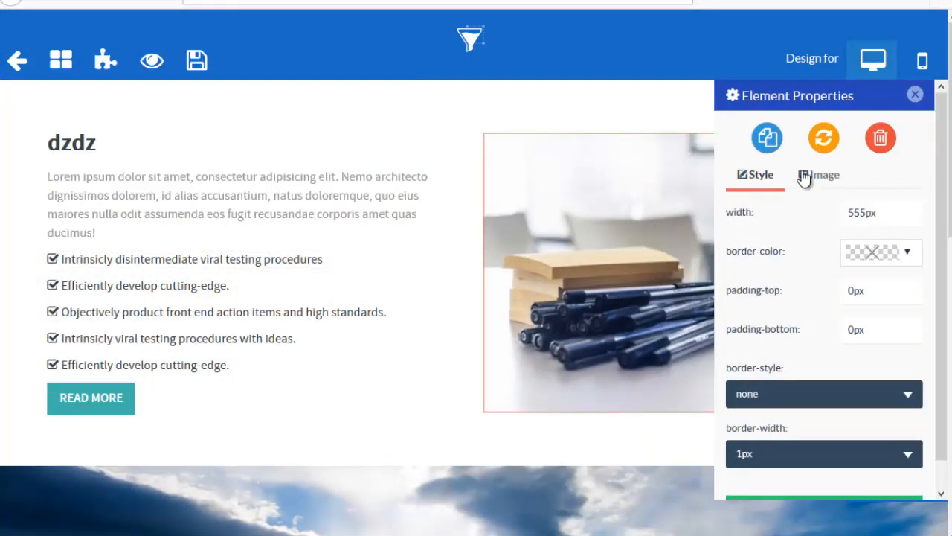
click(916, 96)
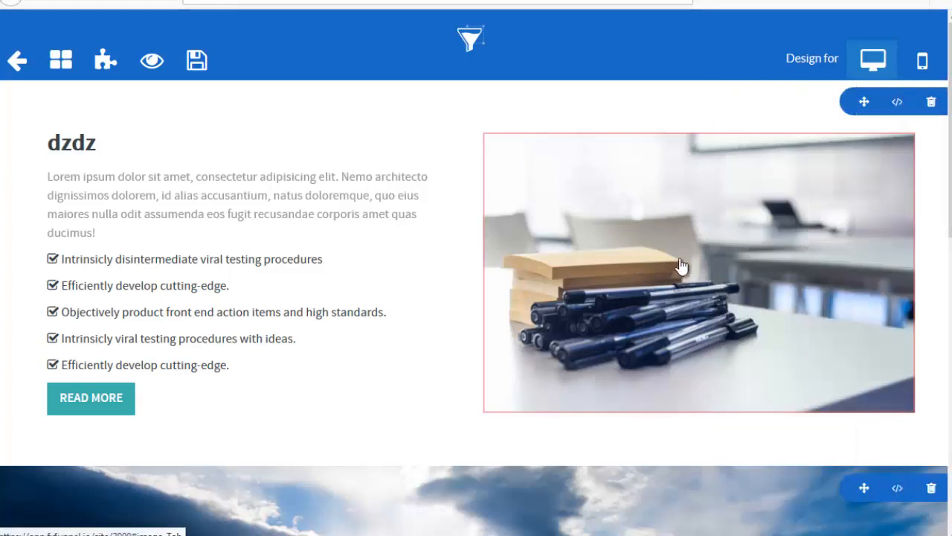
Insert the Download template with the beach background and "Let's Move Together" button above the "dzdz" block.
click(60, 63)
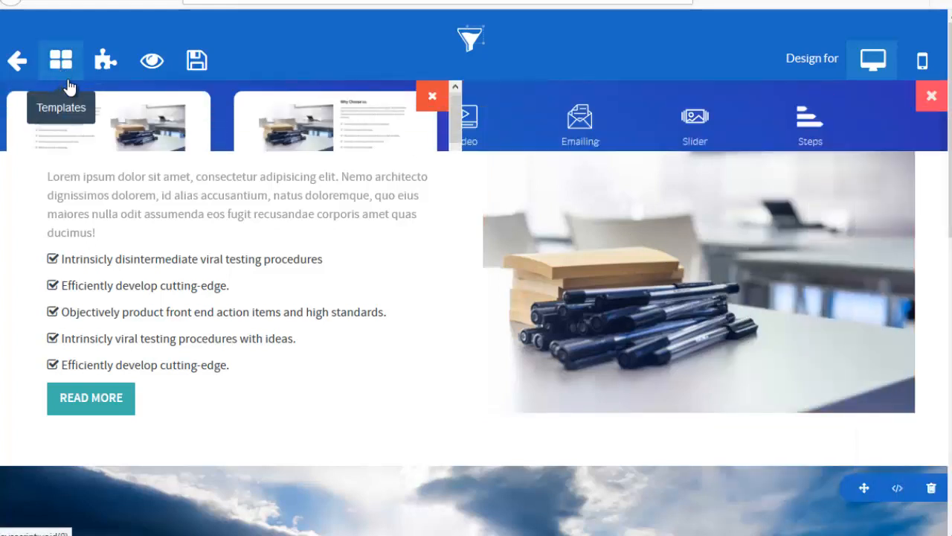
scroll(297, 224, down, 10)
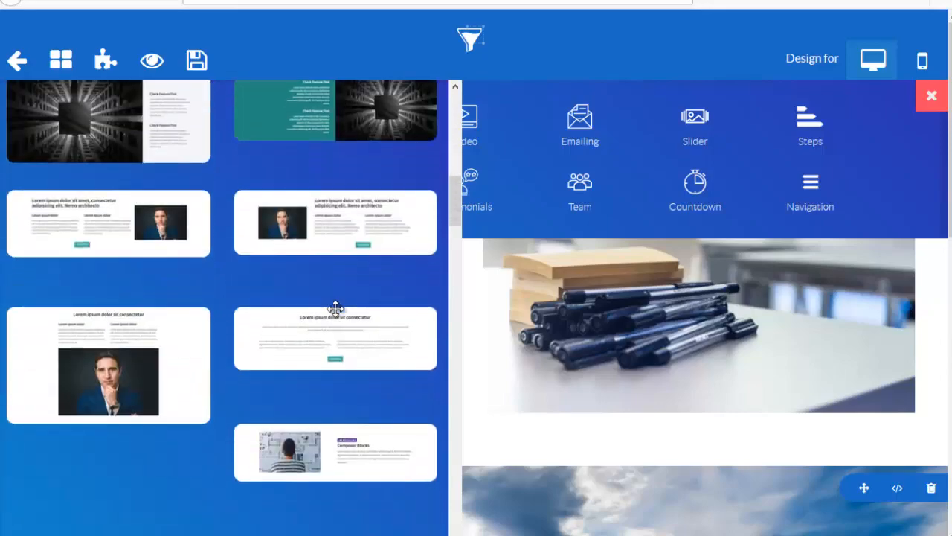
mouse_move(461, 370)
mouse_down()
mouse_move(457, 450)
mouse_move(457, 386)
mouse_up()
scroll(234, 342, down, 2)
scroll(233, 343, down, 5)
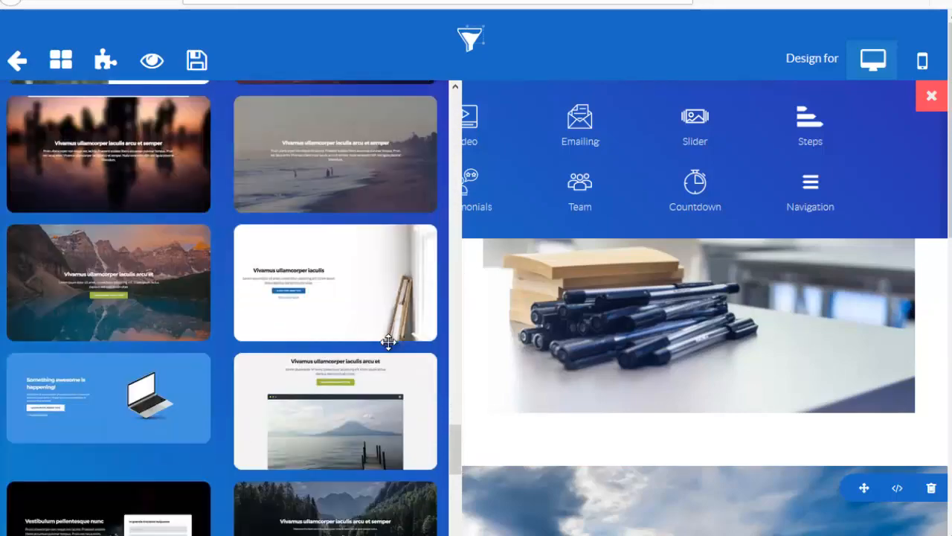
scroll(393, 293, up, 10)
scroll(422, 271, up, 5)
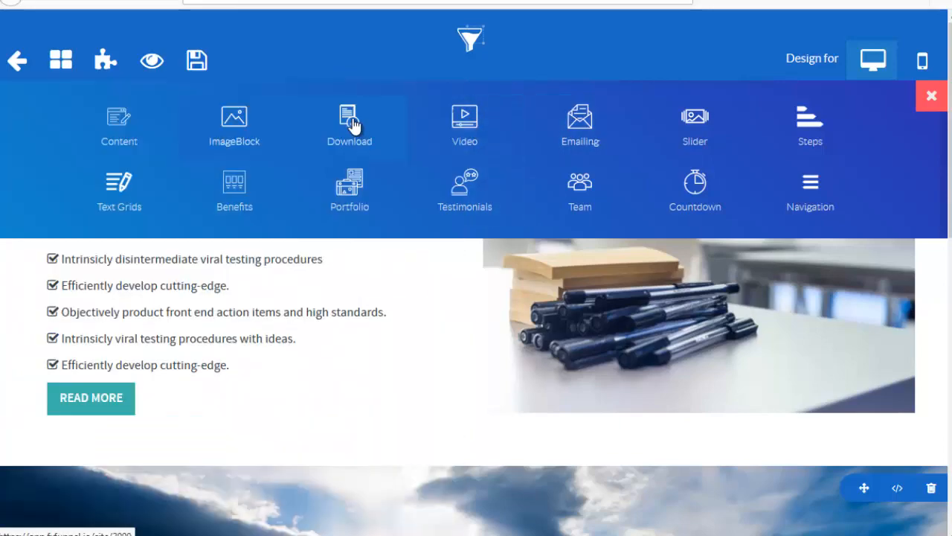
click(353, 124)
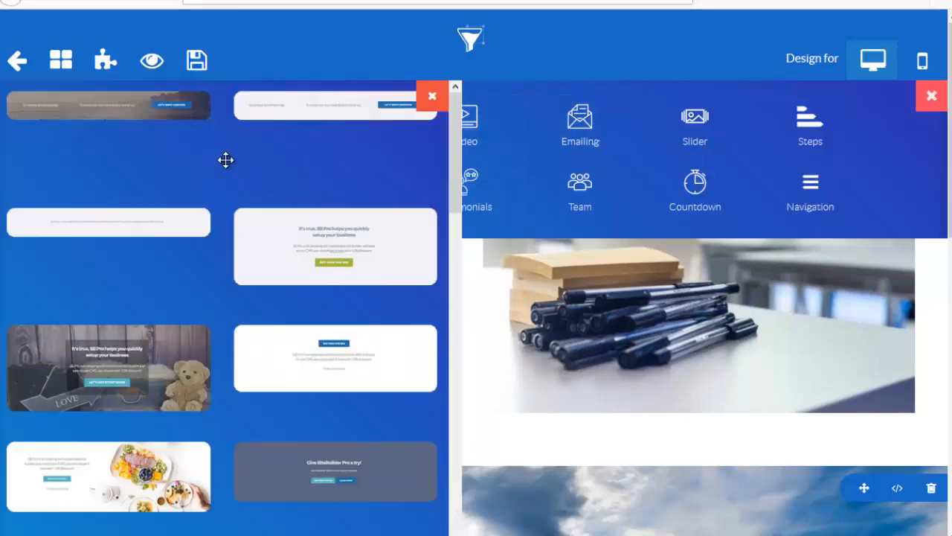
drag(138, 111, 601, 278)
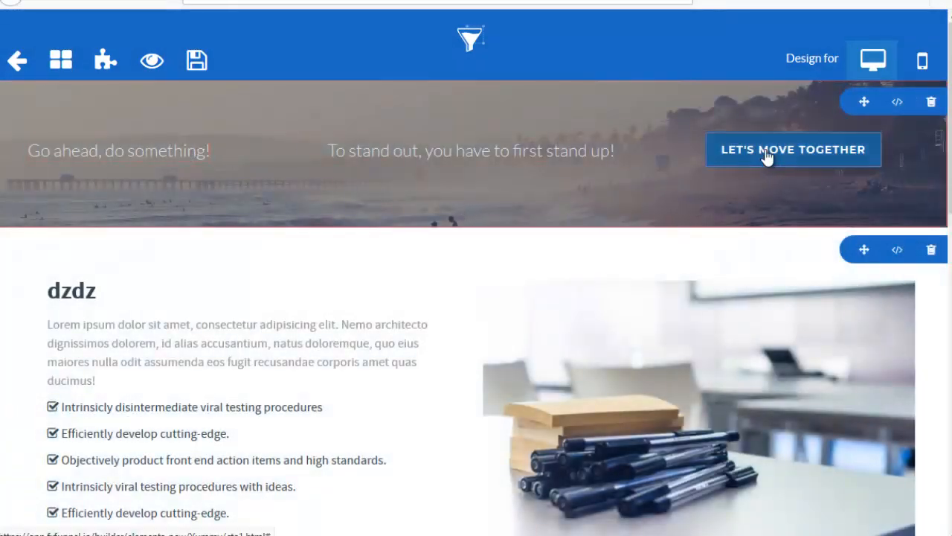
View the link options of the "Let's Move Together" button in the beach banner.
click(766, 156)
click(820, 176)
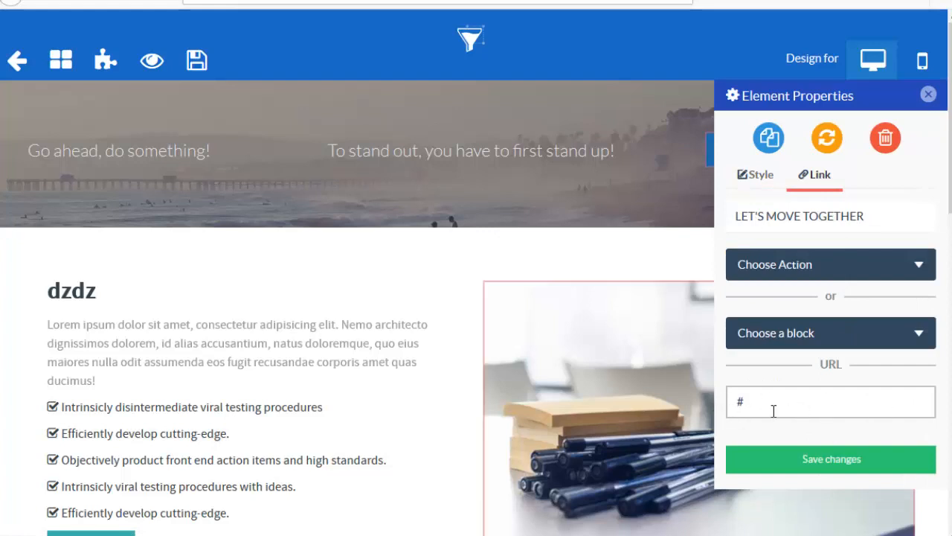
click(928, 96)
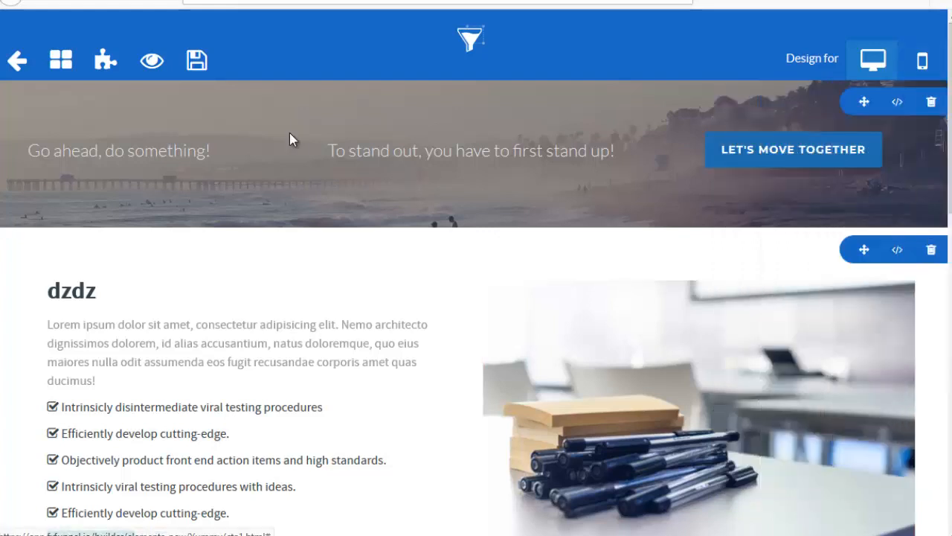
Insert the red Video template with the car and "As Seen On TV" list directly below the beach banner.
click(61, 61)
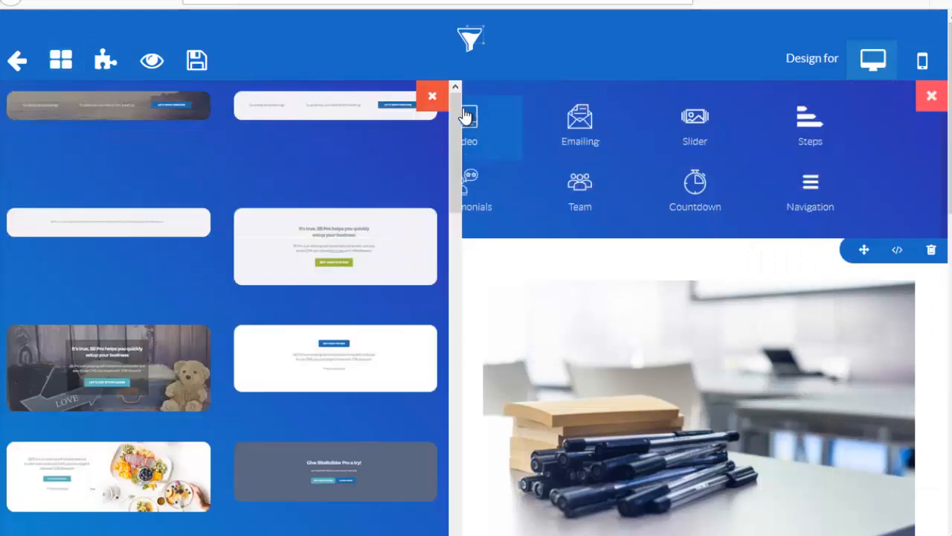
click(432, 95)
click(478, 123)
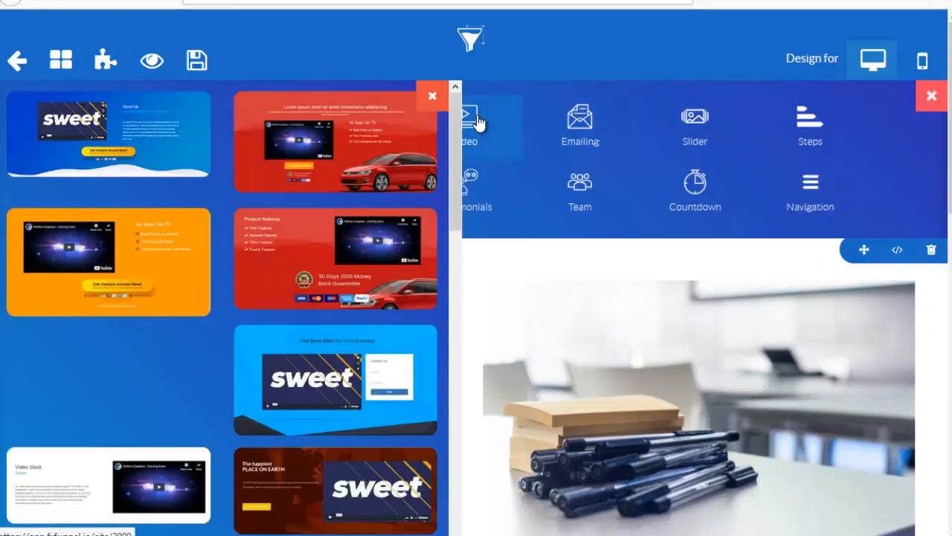
drag(518, 262, 640, 312)
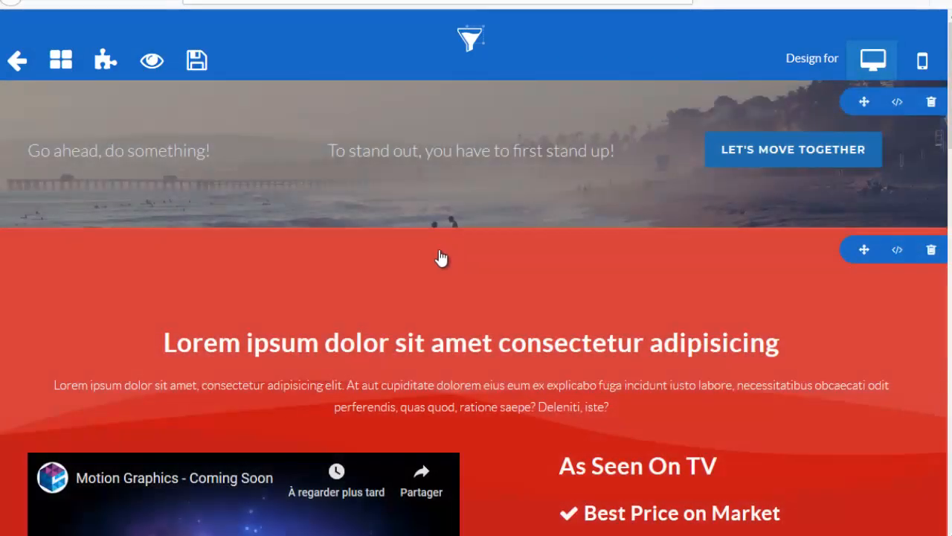
Look through the red video block and view the style and link options of its "Get Access Now" button.
scroll(439, 257, down, 5)
scroll(648, 335, up, 3)
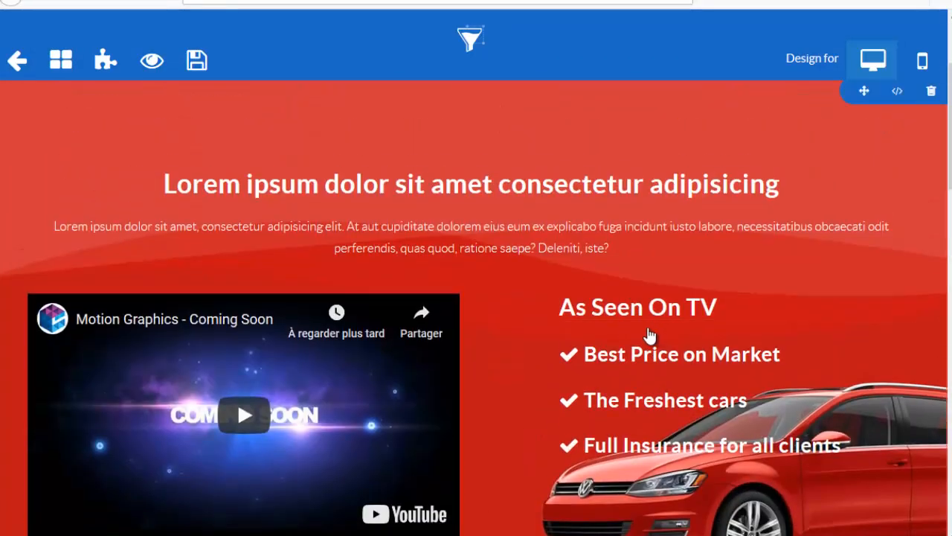
scroll(399, 292, down, 2)
scroll(399, 292, up, 3)
scroll(274, 283, down, 5)
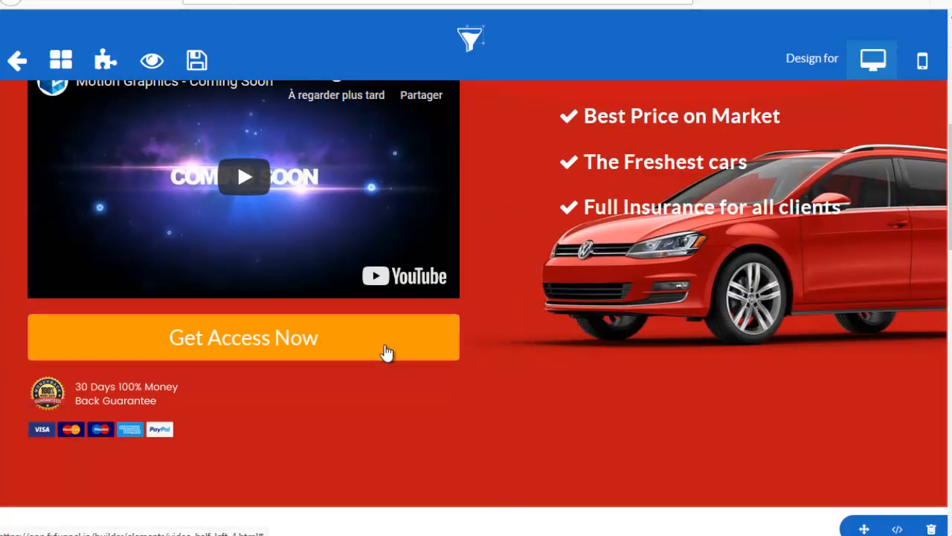
click(386, 353)
scroll(833, 186, down, 1)
scroll(831, 201, up, 1)
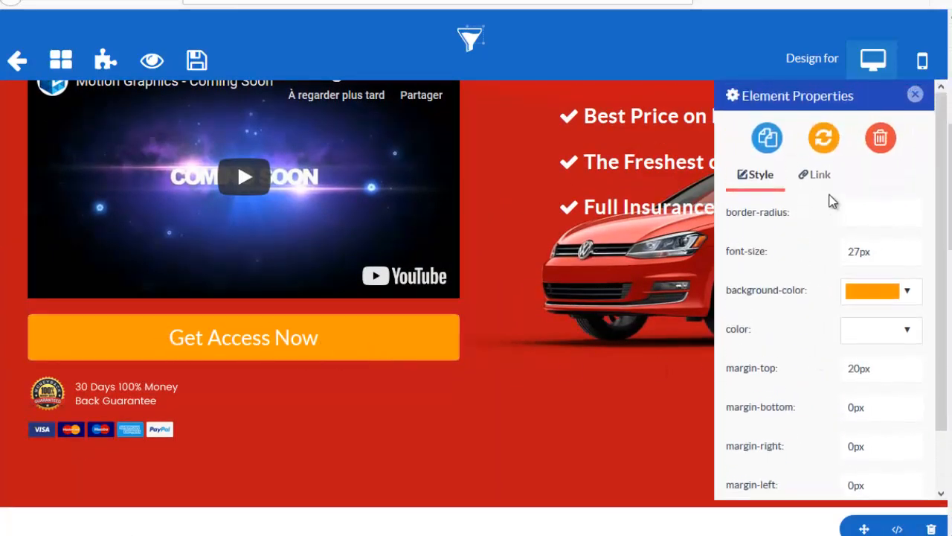
click(821, 183)
scroll(729, 400, down, 1)
scroll(944, 122, up, 5)
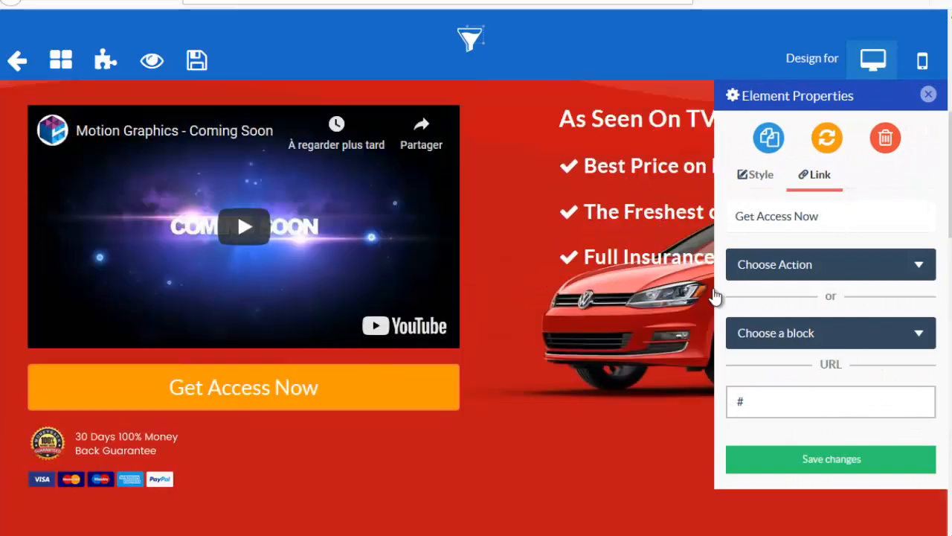
click(929, 95)
Replace the main heading of the red video block with "dszgd".
scroll(544, 409, down, 2)
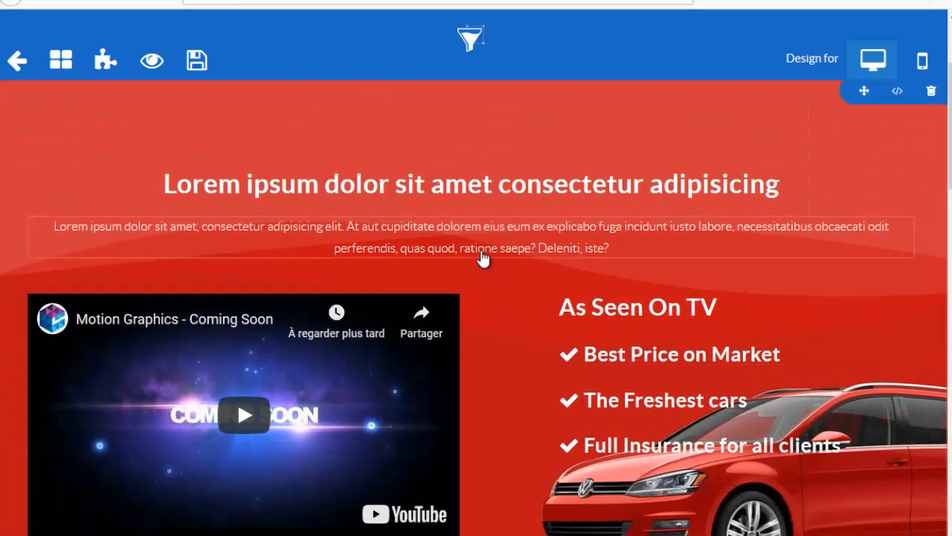
click(482, 189)
text(dszgd)
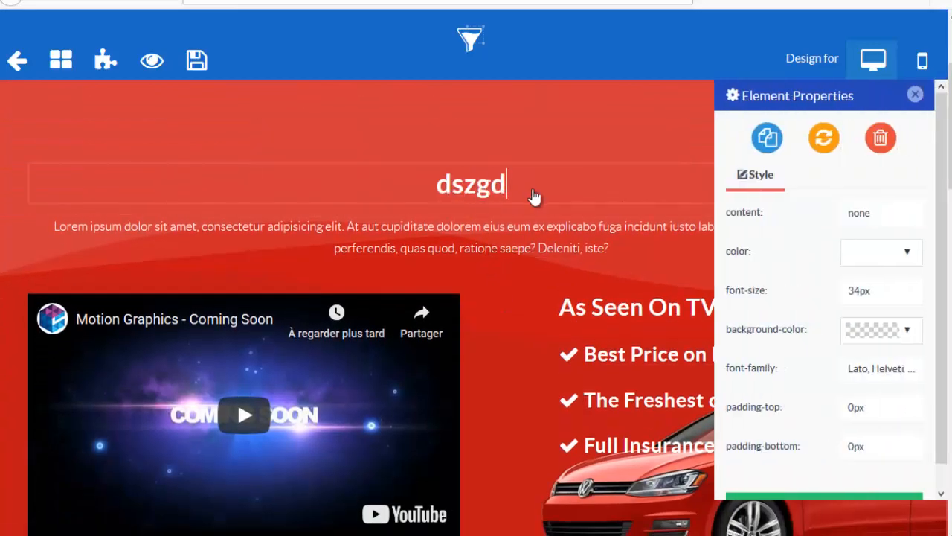
Make the Lorem ipsum paragraph under the "dszgd" heading bold and close the element properties.
click(521, 237)
click(566, 252)
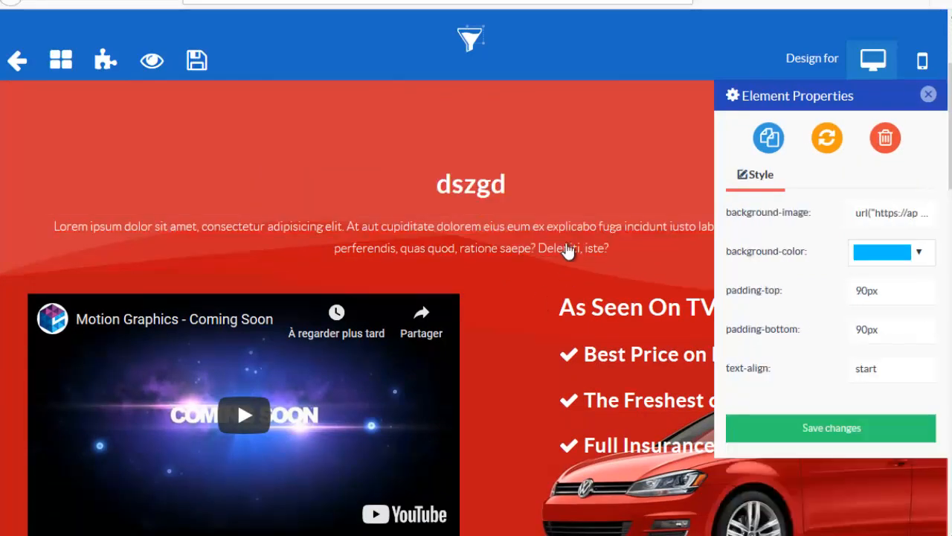
click(495, 194)
click(512, 226)
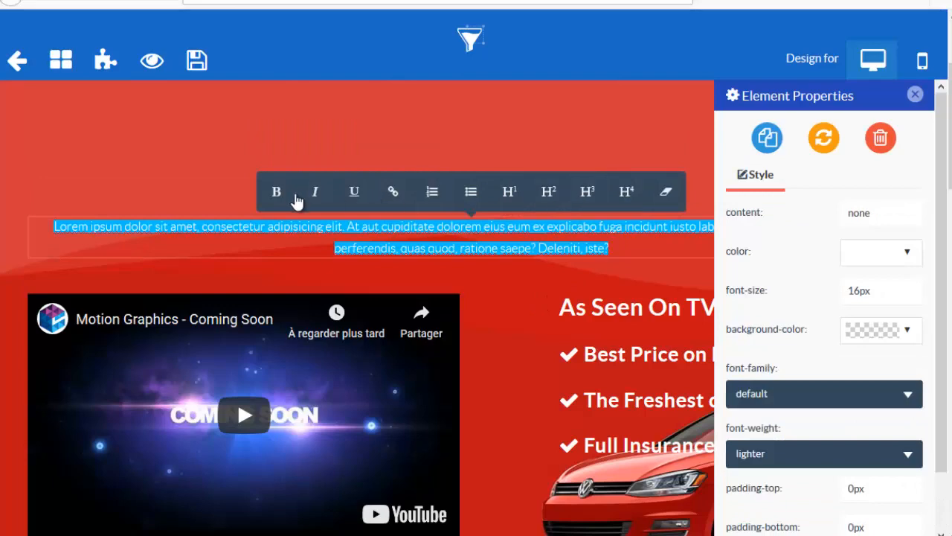
click(275, 195)
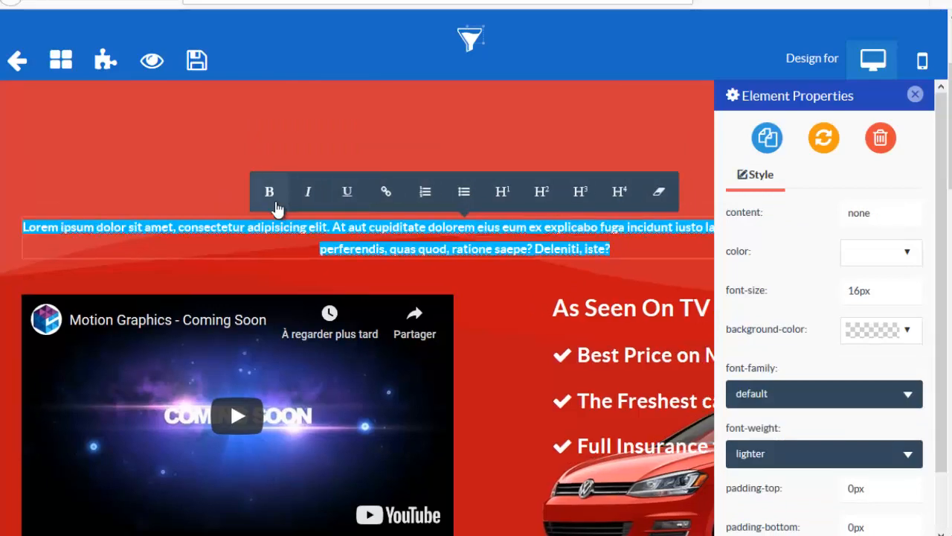
click(451, 278)
scroll(553, 298, down, 3)
scroll(486, 272, up, 5)
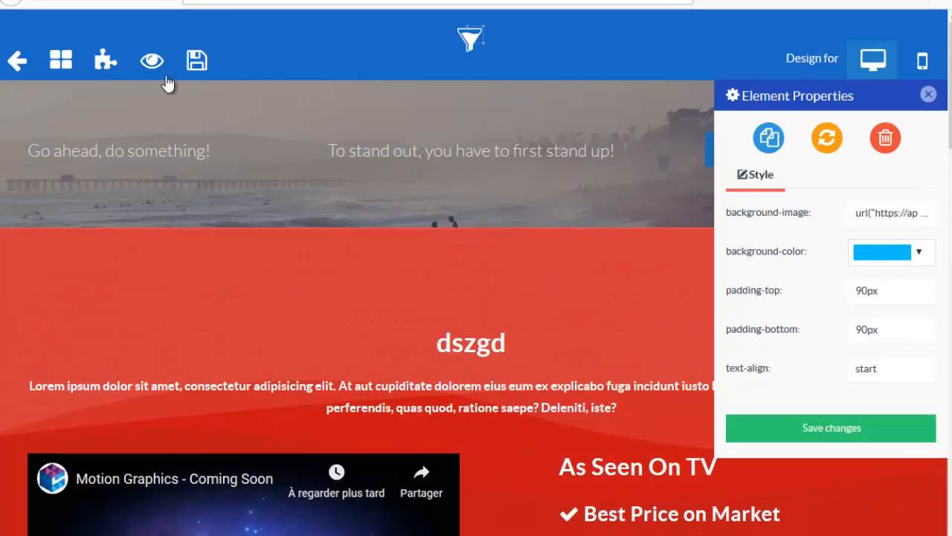
click(928, 97)
scroll(504, 330, down, 3)
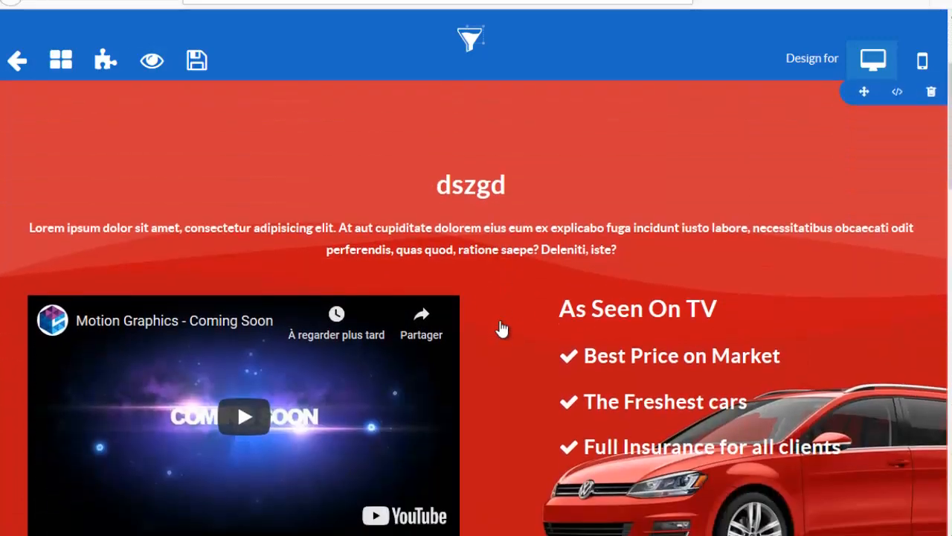
Insert the "More then 3,000 happy users" Emailing template with the cocktail image between the beach banner and the red video block.
scroll(510, 334, up, 3)
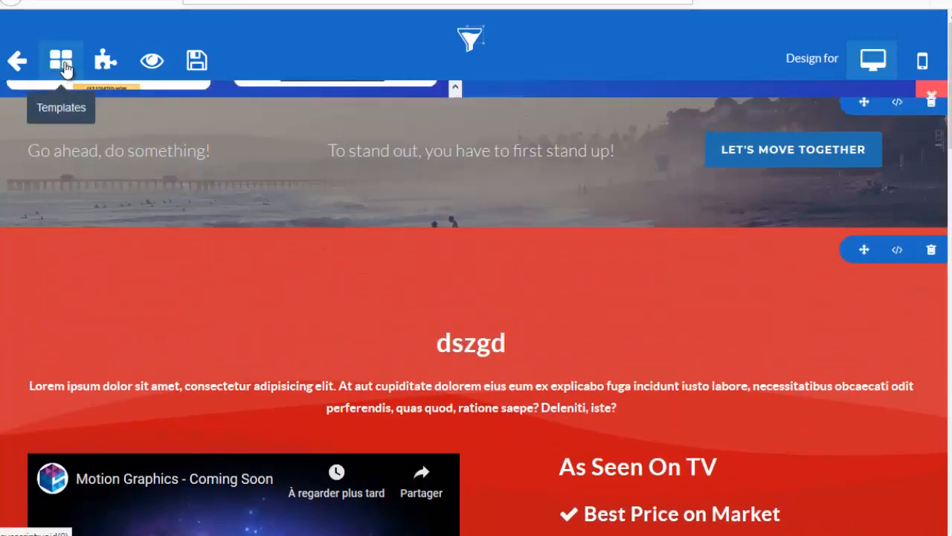
click(61, 66)
scroll(351, 387, up, 10)
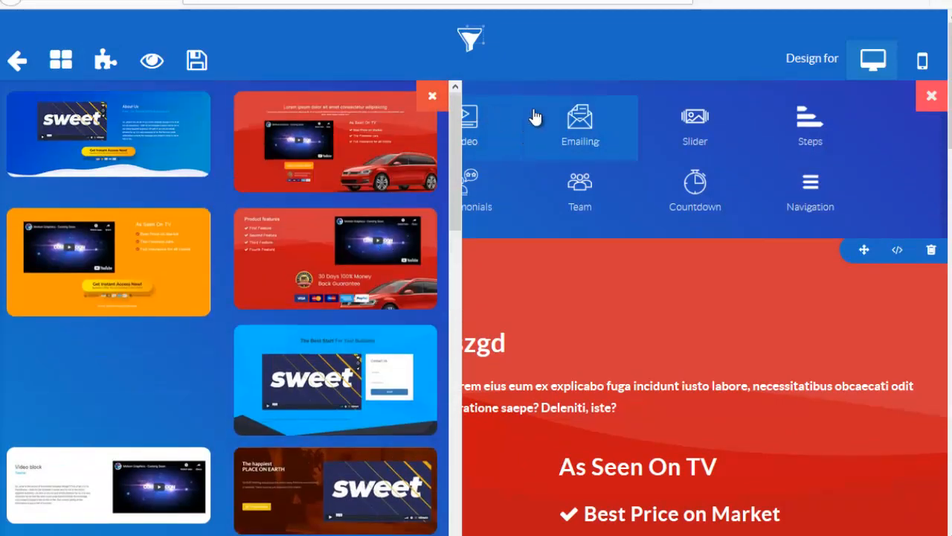
click(534, 124)
click(439, 105)
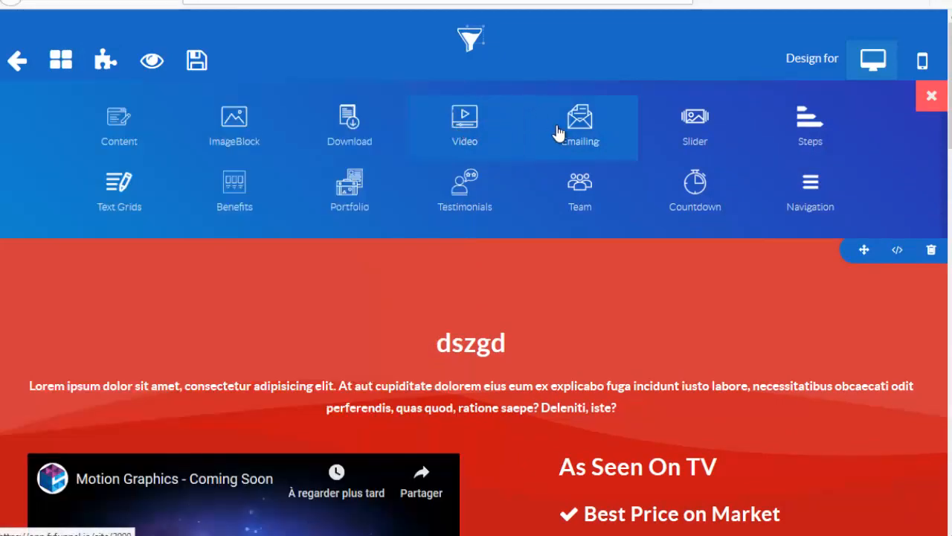
click(584, 130)
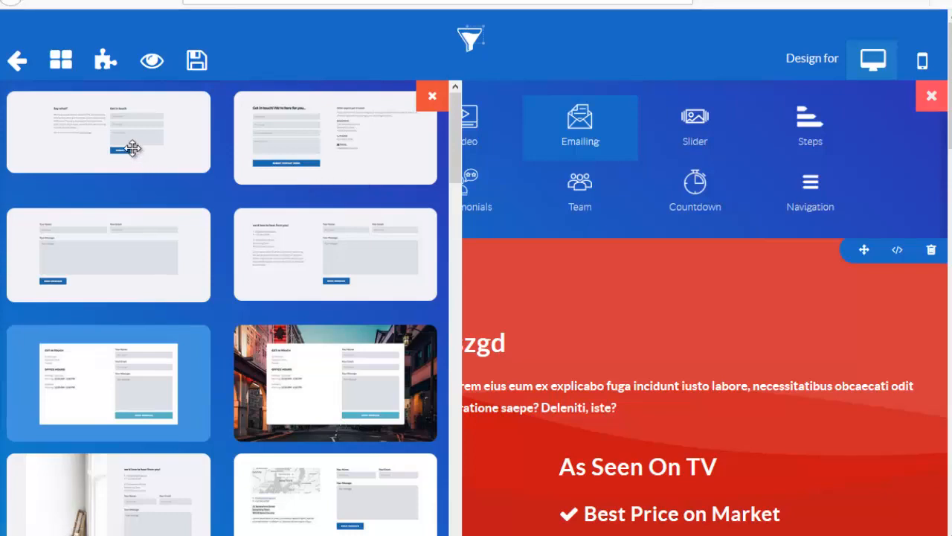
scroll(353, 296, down, 12)
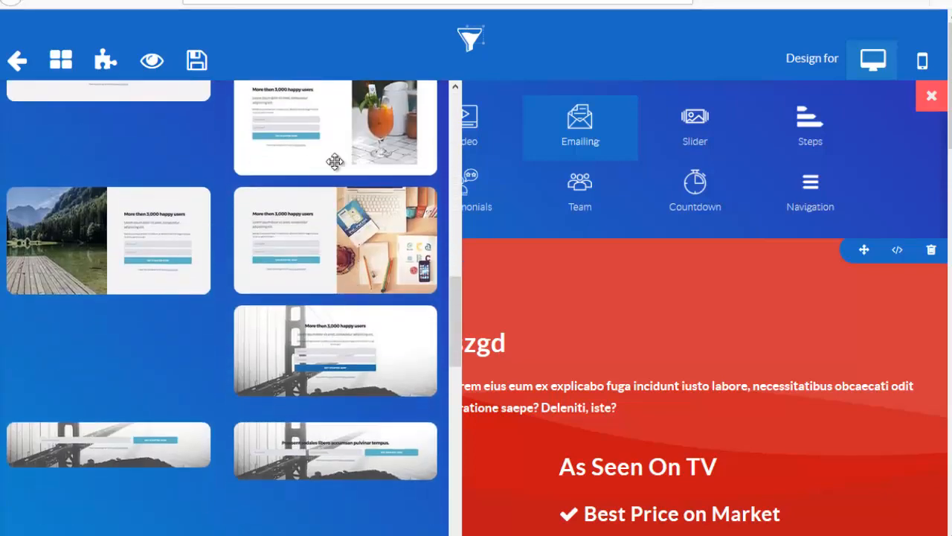
drag(335, 161, 620, 309)
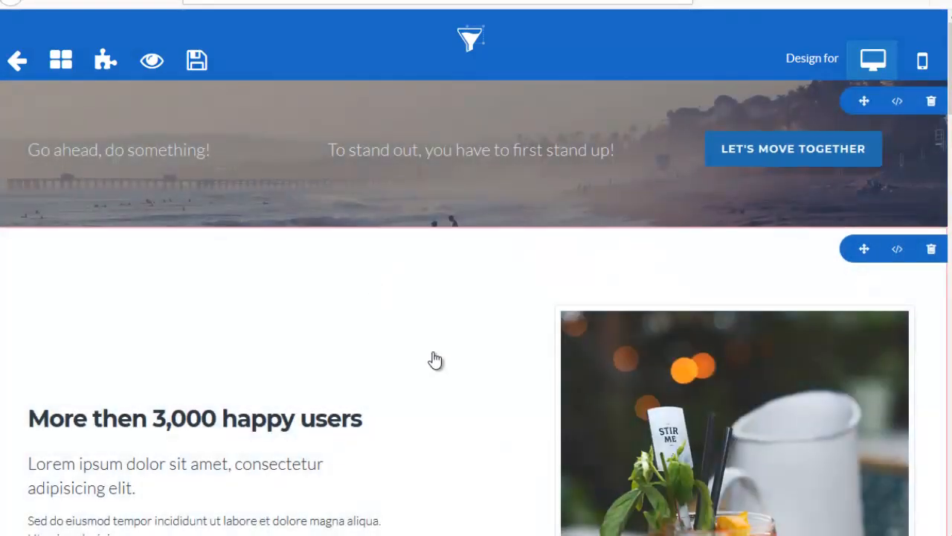
scroll(442, 253, down, 6)
scroll(432, 320, up, 6)
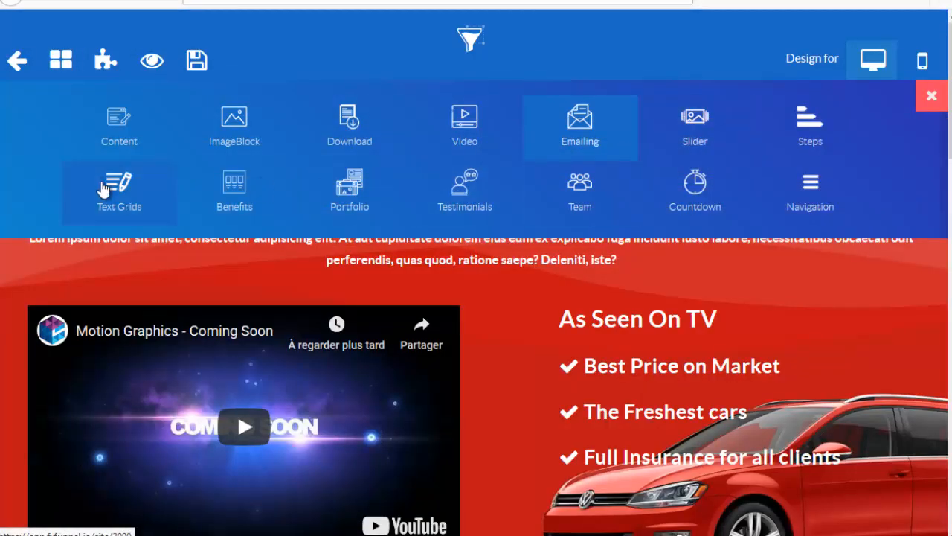
Browse the Text Grids and Benefits templates and insert the six-item "What We Do" template above the red video block.
click(119, 186)
scroll(273, 263, down, 3)
scroll(272, 264, up, 3)
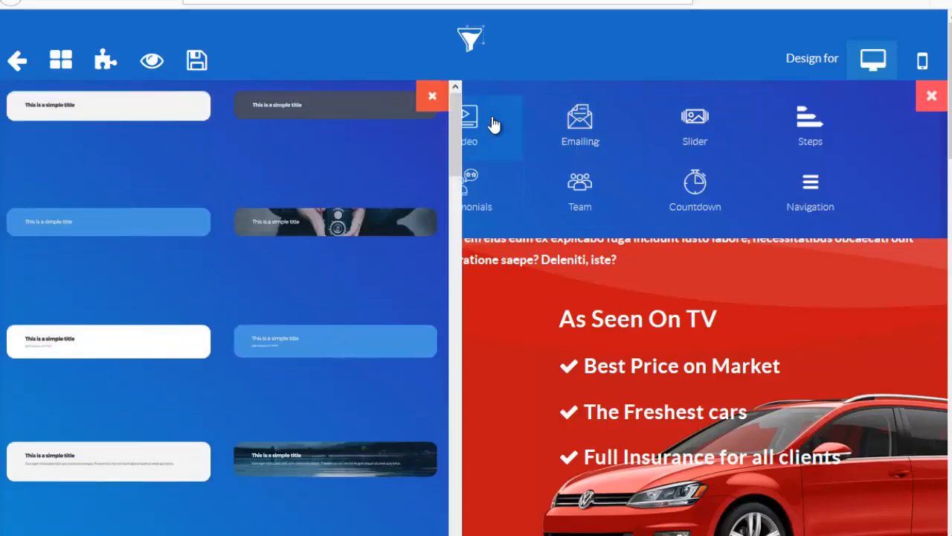
click(432, 96)
click(240, 187)
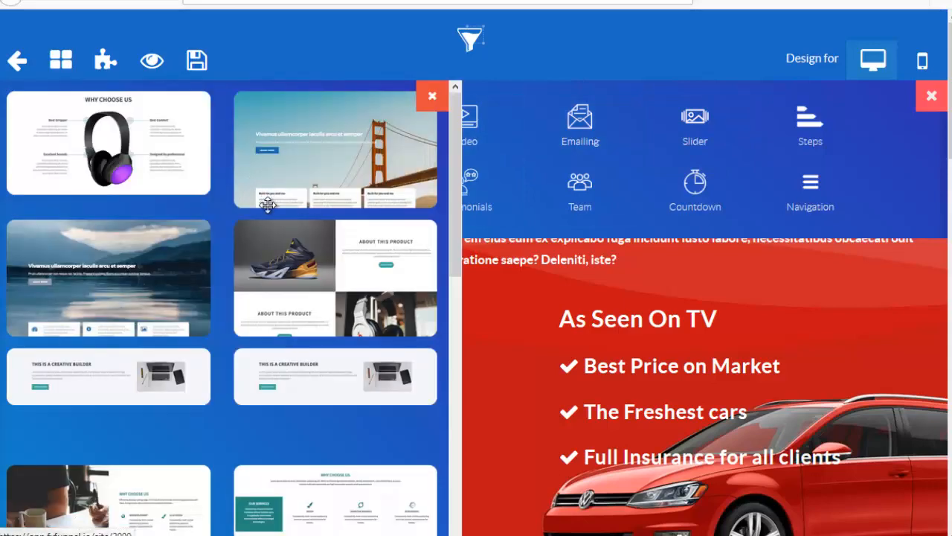
scroll(207, 182, down, 5)
scroll(205, 223, up, 3)
scroll(223, 257, down, 6)
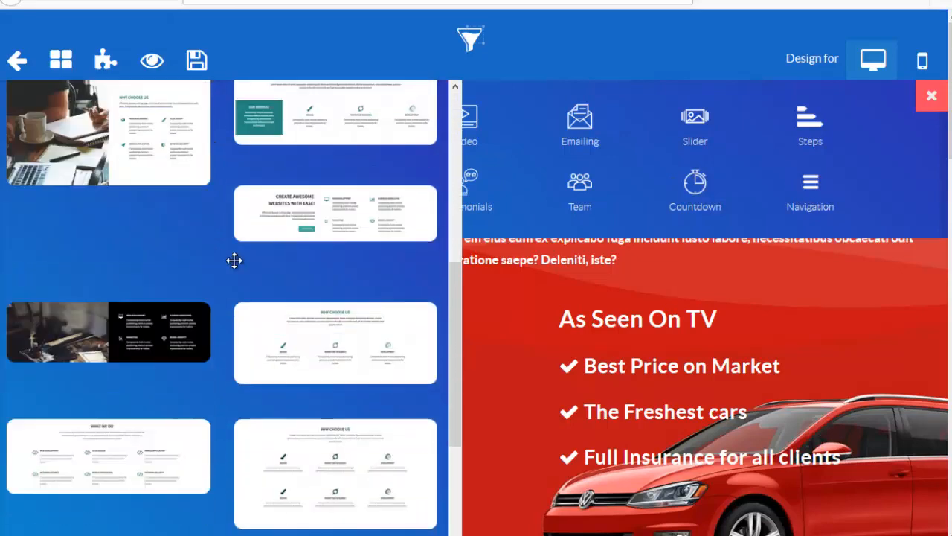
scroll(131, 362, down, 2)
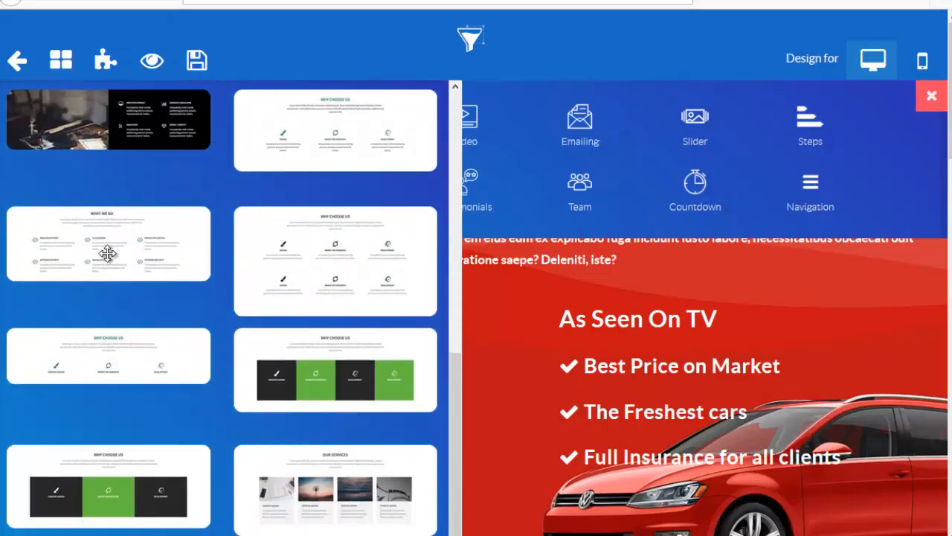
scroll(570, 262, up, 2)
drag(592, 279, 592, 279)
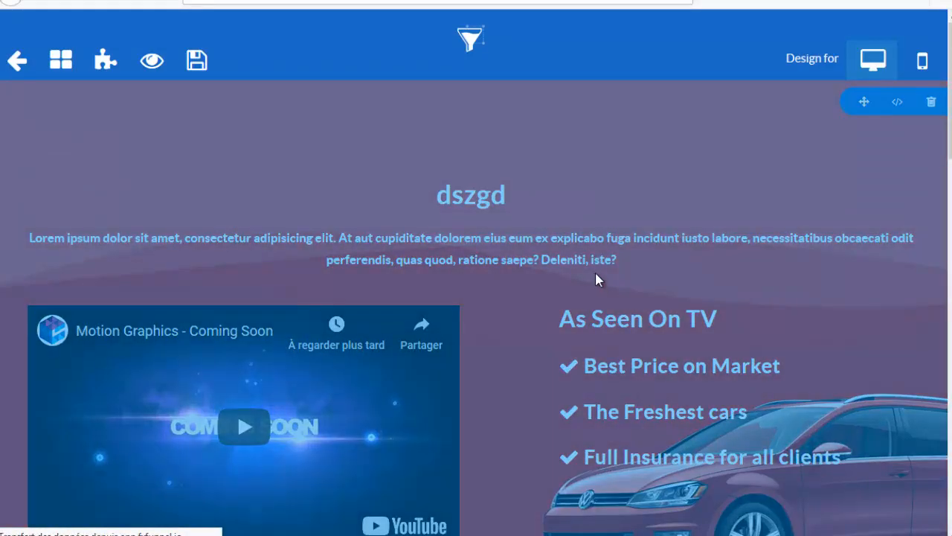
Look over the inserted "What We Do" services block and delete it from the page.
scroll(551, 279, down, 2)
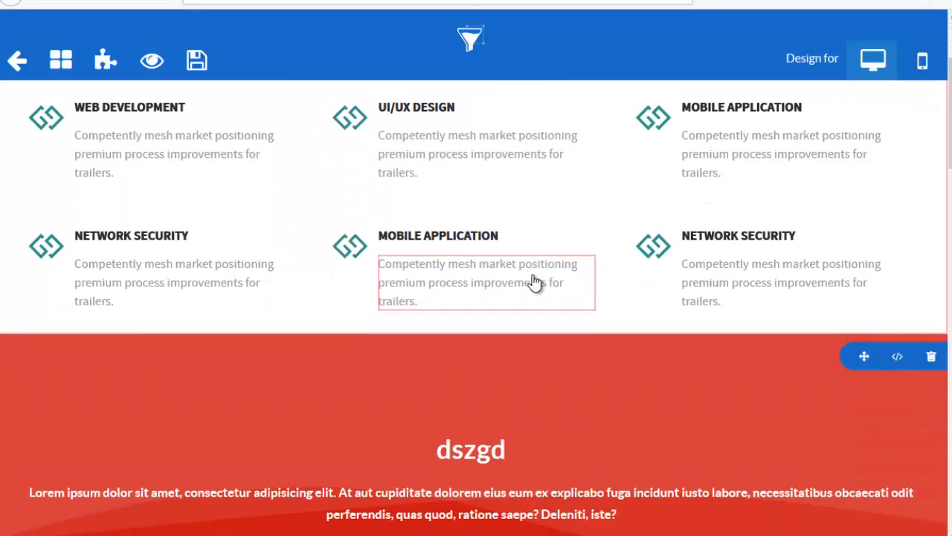
scroll(534, 278, up, 2)
click(931, 101)
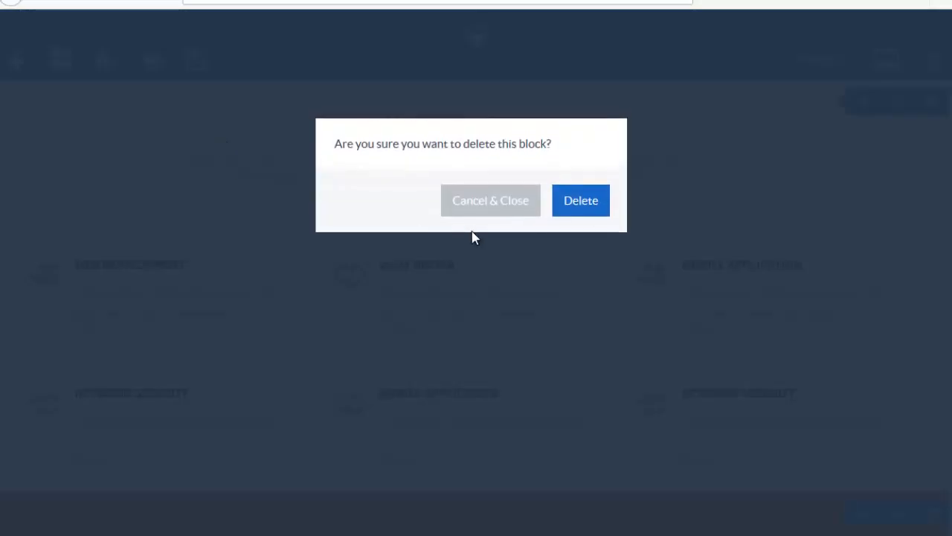
click(576, 208)
scroll(503, 180, down, 2)
scroll(502, 179, up, 2)
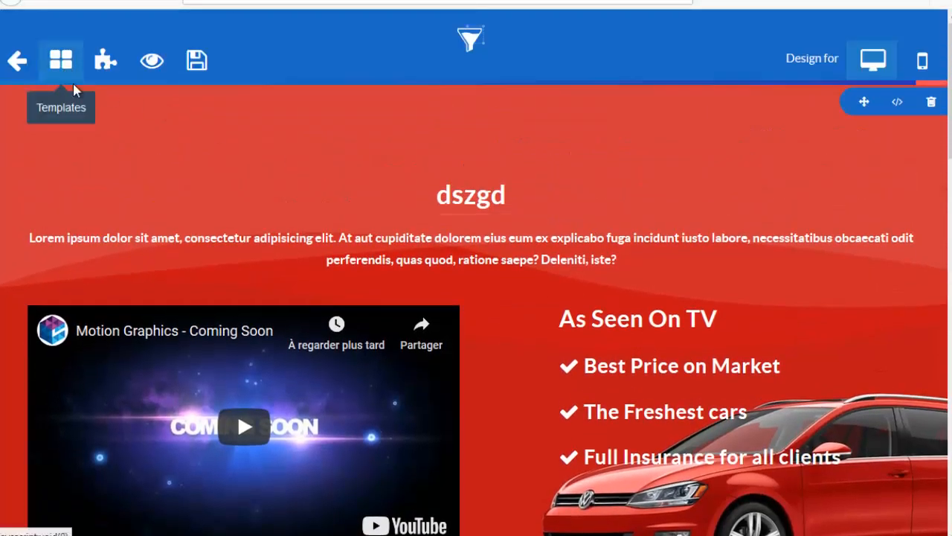
Insert the Testimonials template with three round portraits on a grey background above the red video block.
click(63, 65)
click(461, 200)
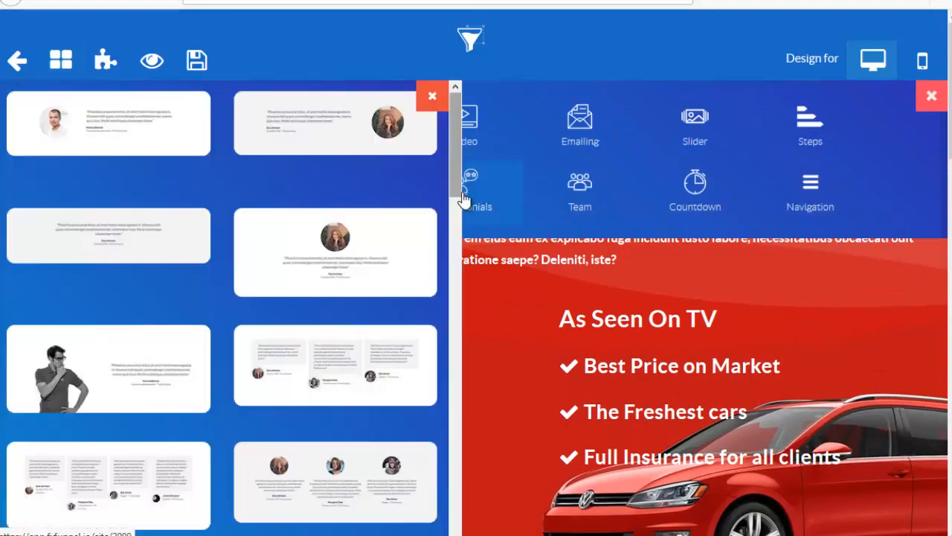
scroll(395, 234, down, 3)
scroll(655, 261, up, 2)
drag(653, 256, 654, 259)
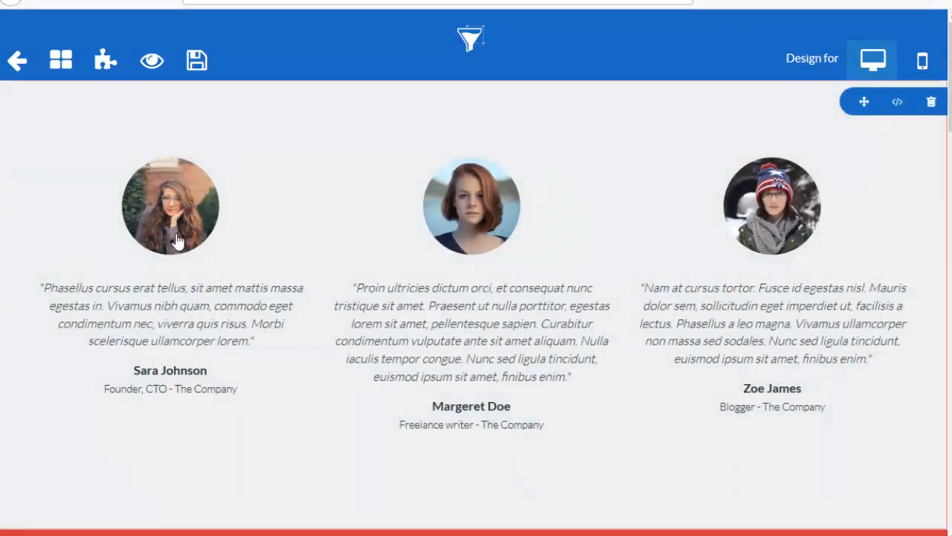
View the style and image options of the middle testimonial portrait and the text properties of its quote.
click(516, 206)
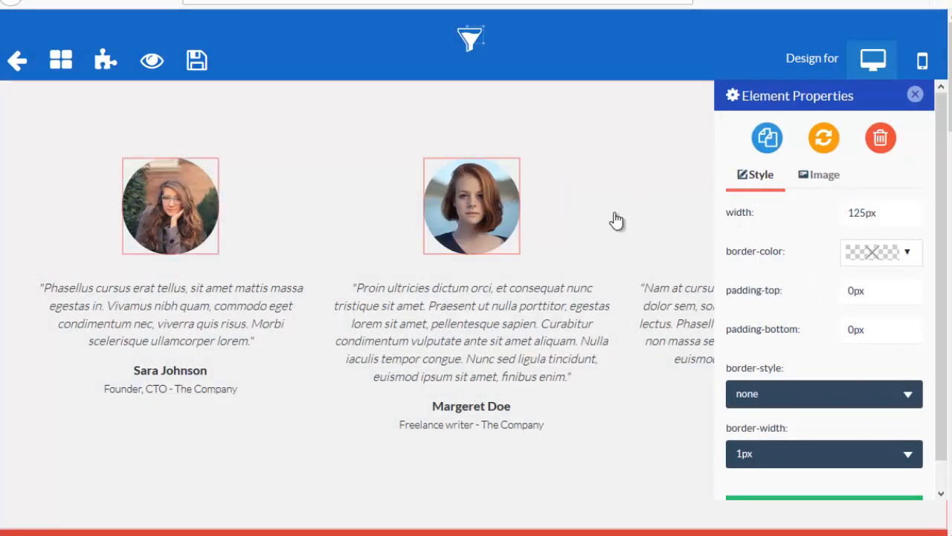
click(822, 175)
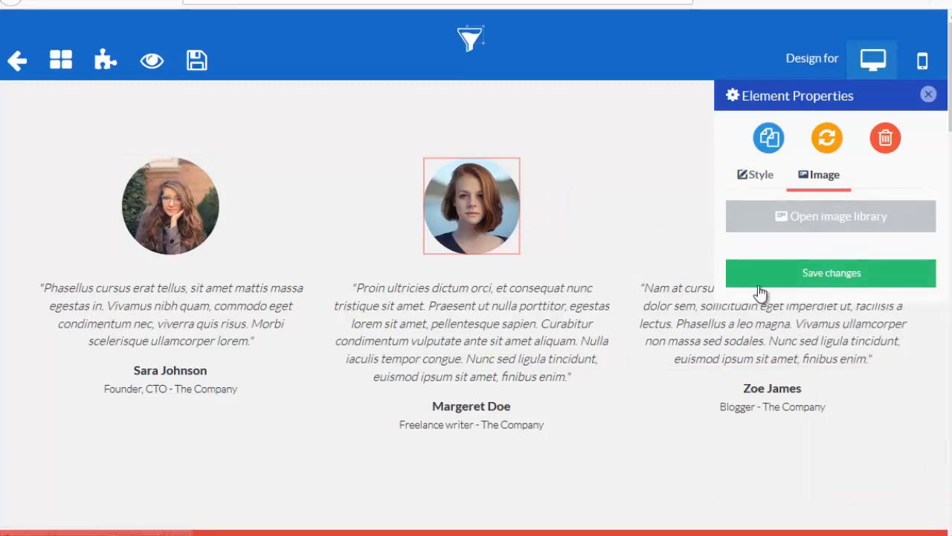
triple_click(538, 336)
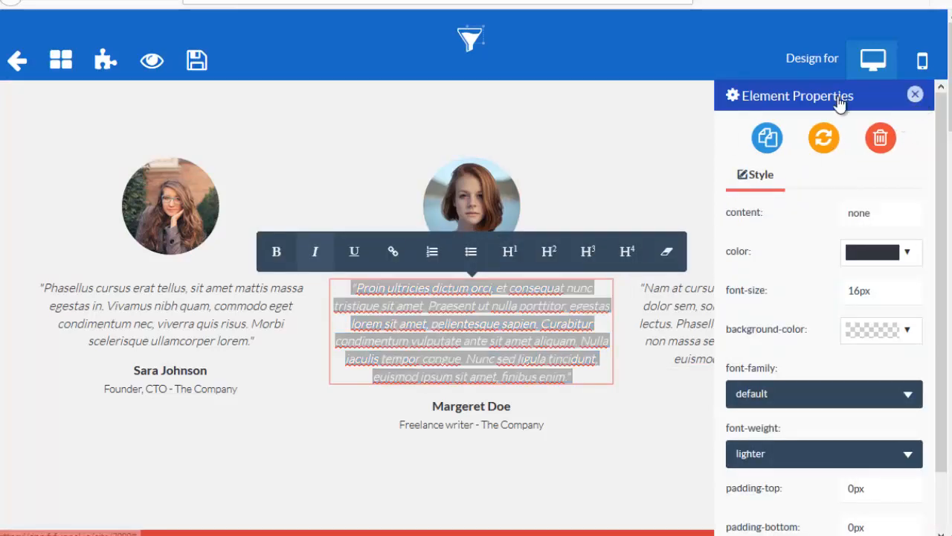
click(915, 95)
Browse the available Testimonials, Navigation and Countdown templates and close the template gallery.
click(61, 61)
scroll(418, 178, up, 4)
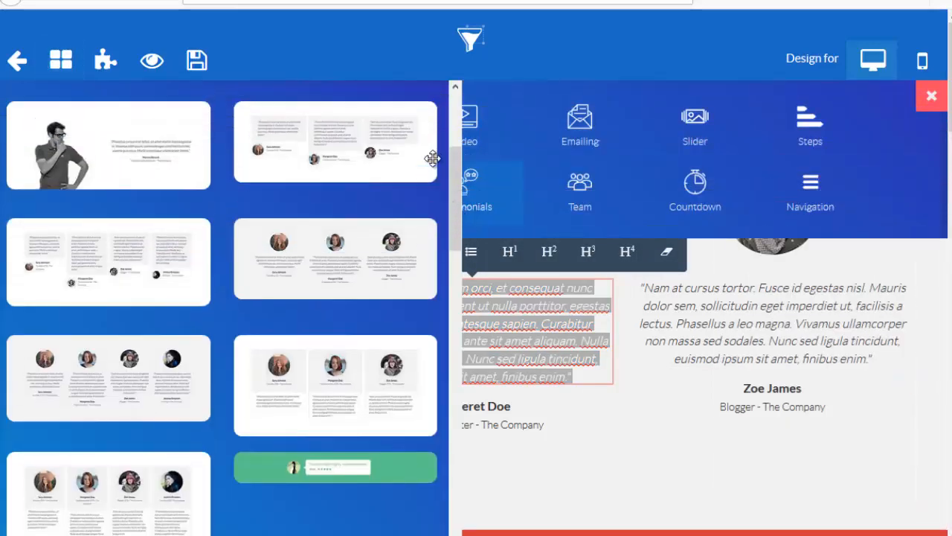
click(431, 95)
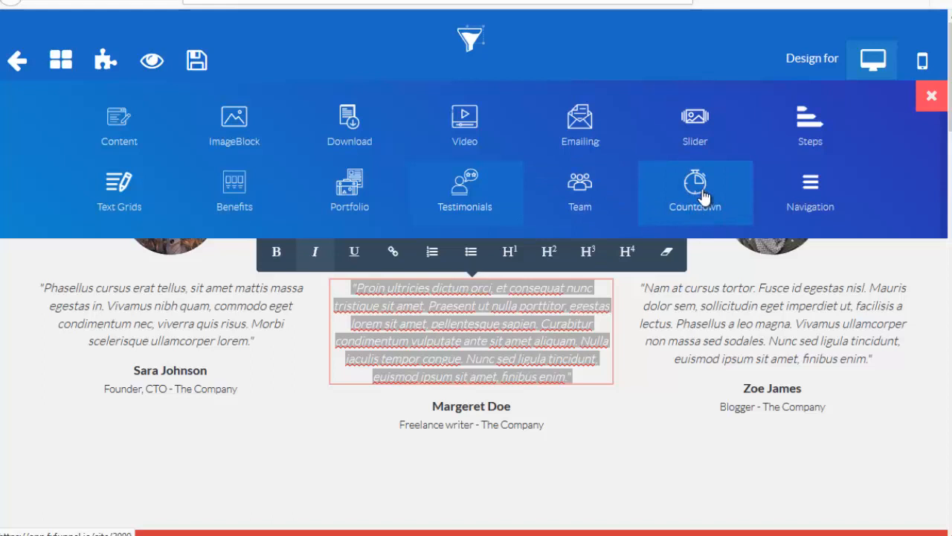
click(811, 195)
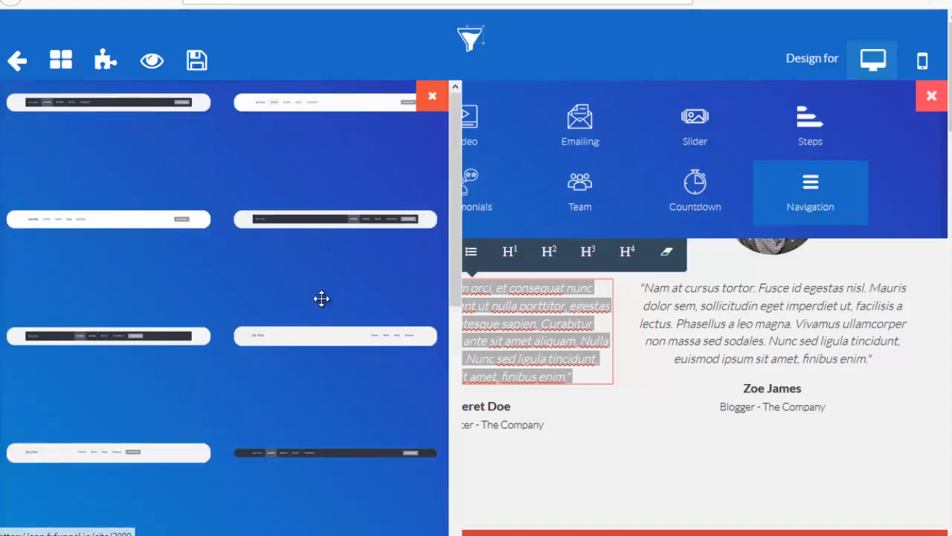
click(673, 187)
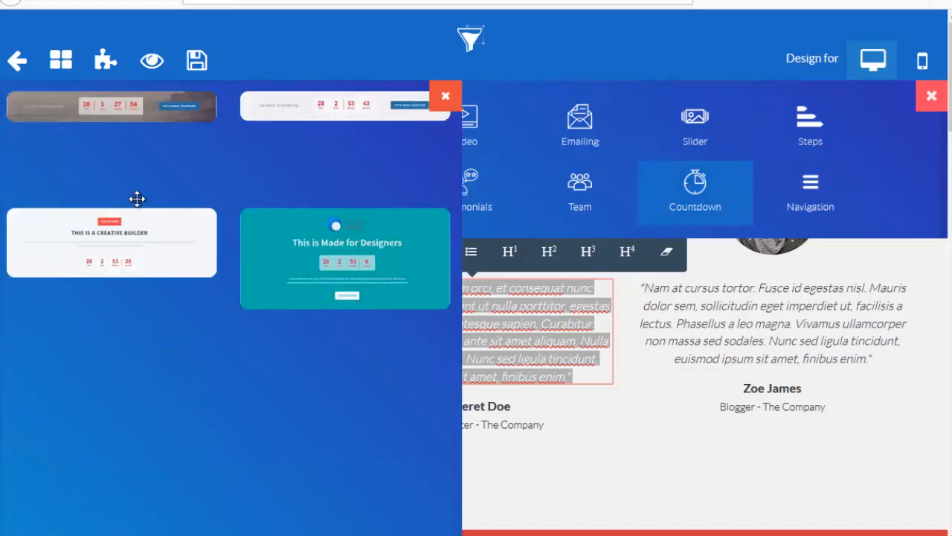
click(445, 96)
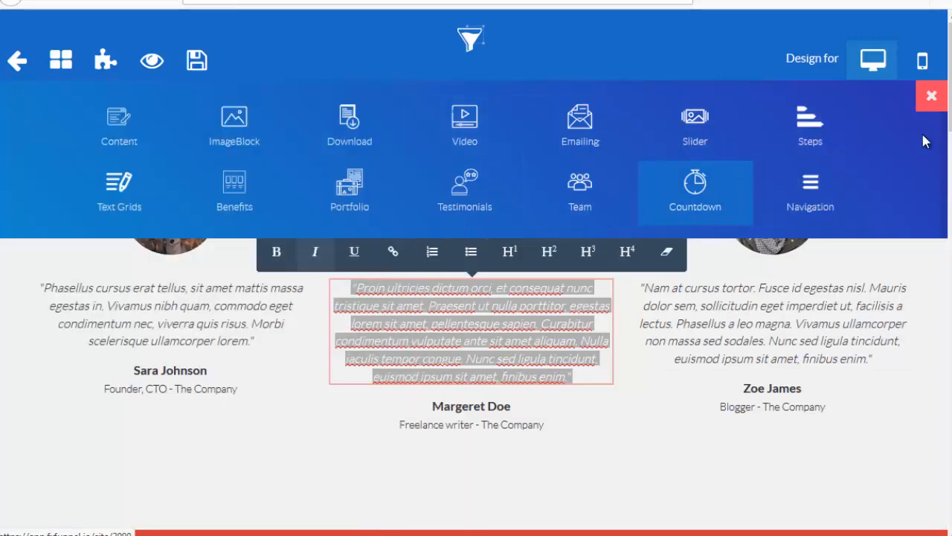
click(932, 98)
Delete the testimonials block and the red "dszgd" video block above the opt-in form.
scroll(935, 148, up, 10)
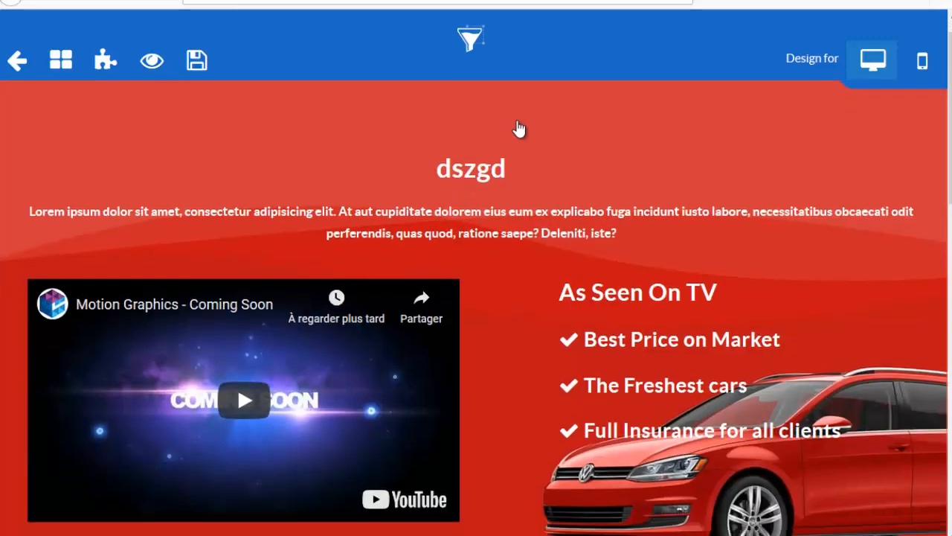
click(931, 103)
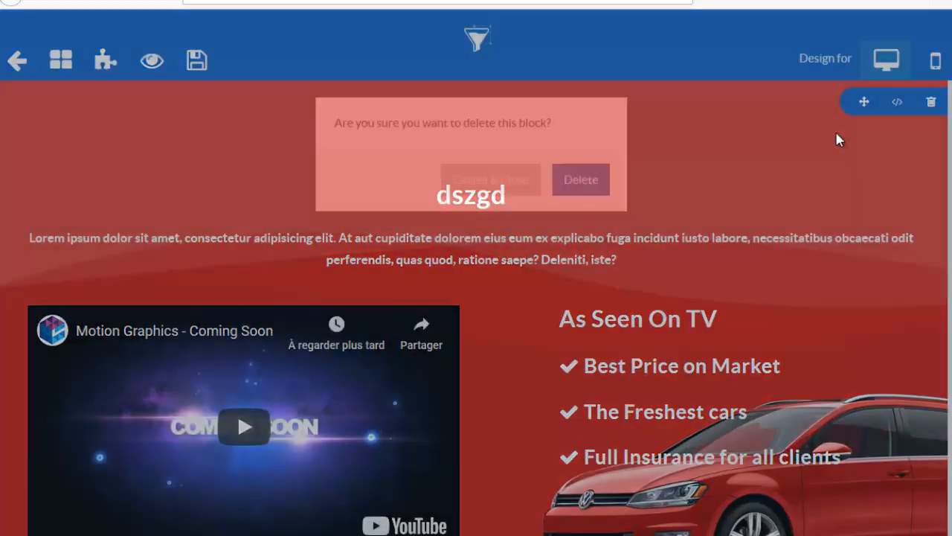
click(580, 201)
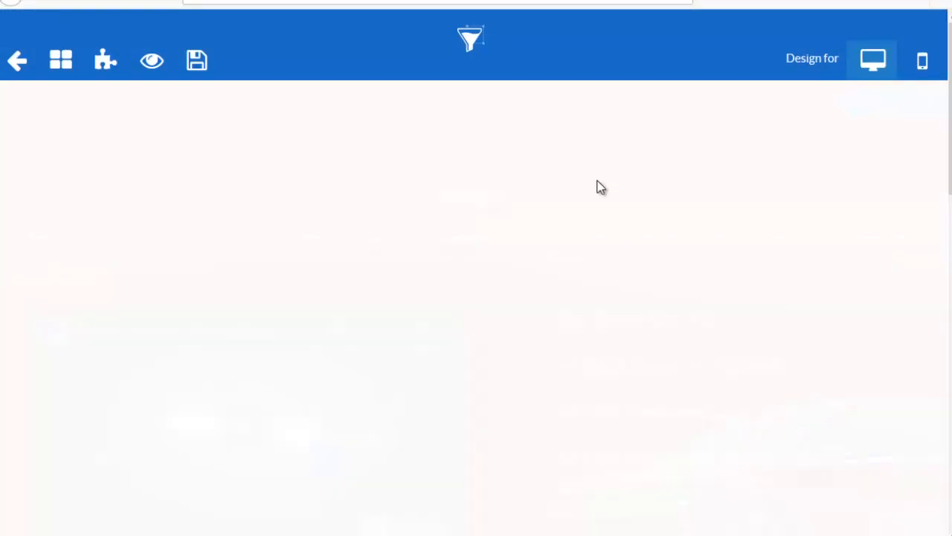
scroll(621, 282, down, 4)
scroll(291, 281, up, 4)
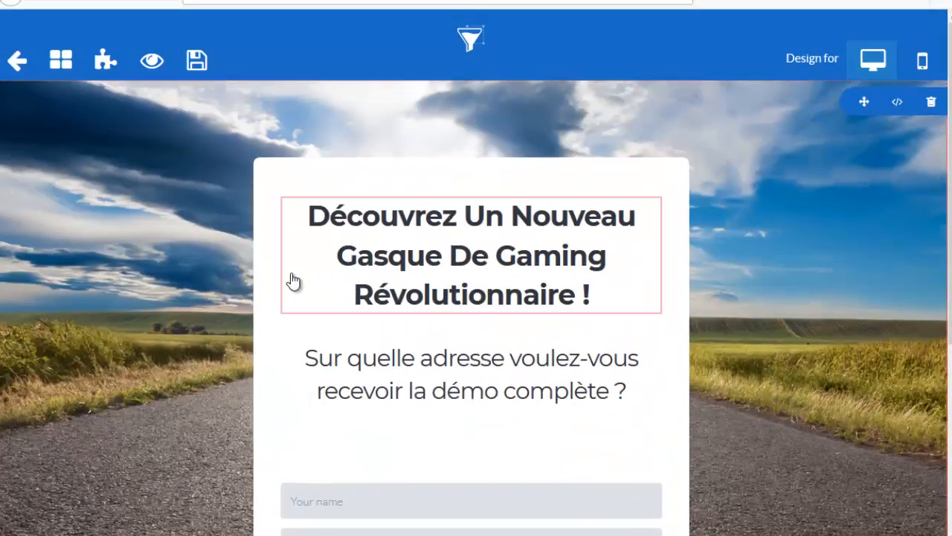
View the template categories and column grid layouts, and leave the page editor for the funnel's step overview.
click(70, 63)
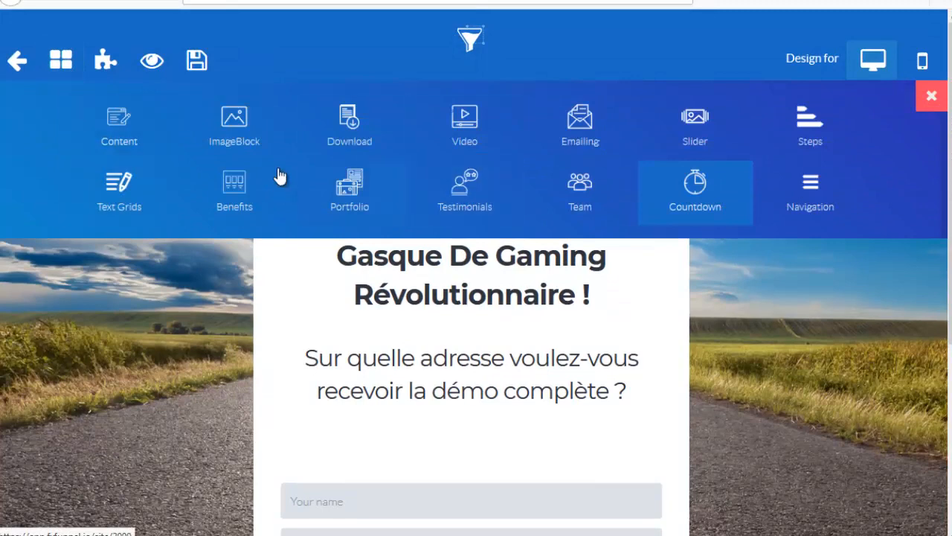
click(106, 64)
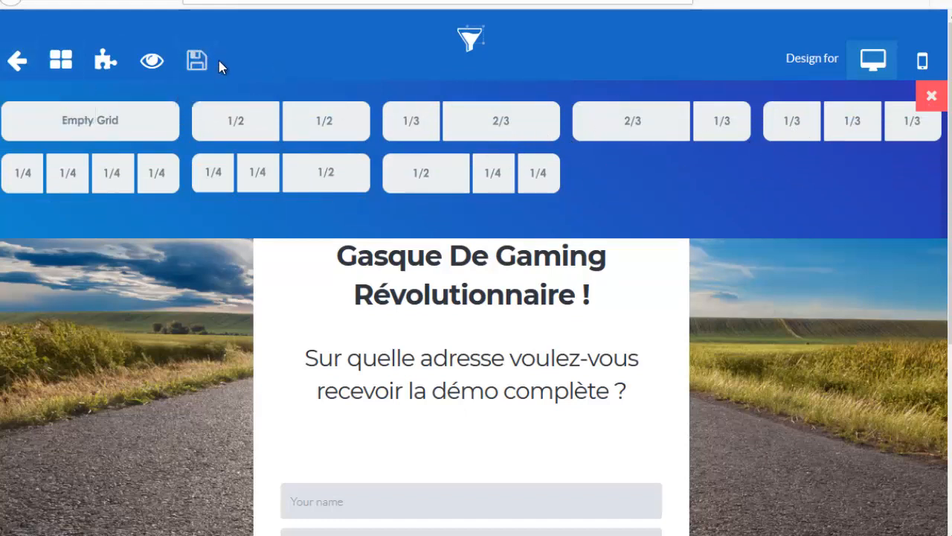
click(16, 63)
click(340, 145)
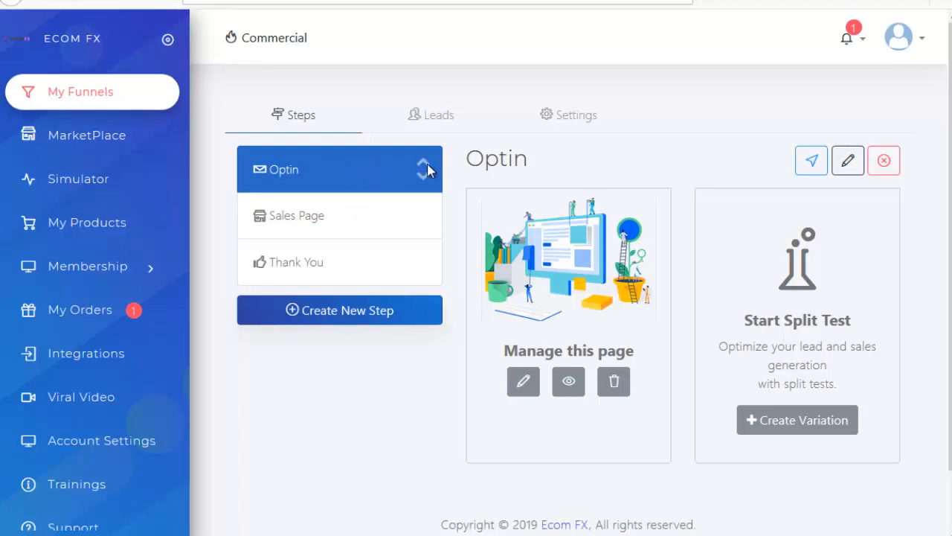
Open the funnel's leads overview, check the integration and email list choices, and select General Lists as the integration.
click(441, 119)
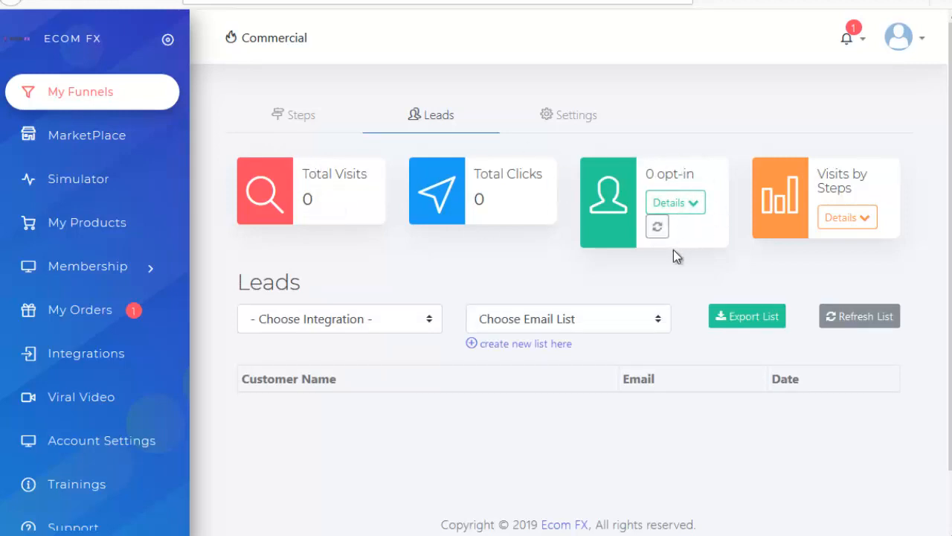
click(433, 326)
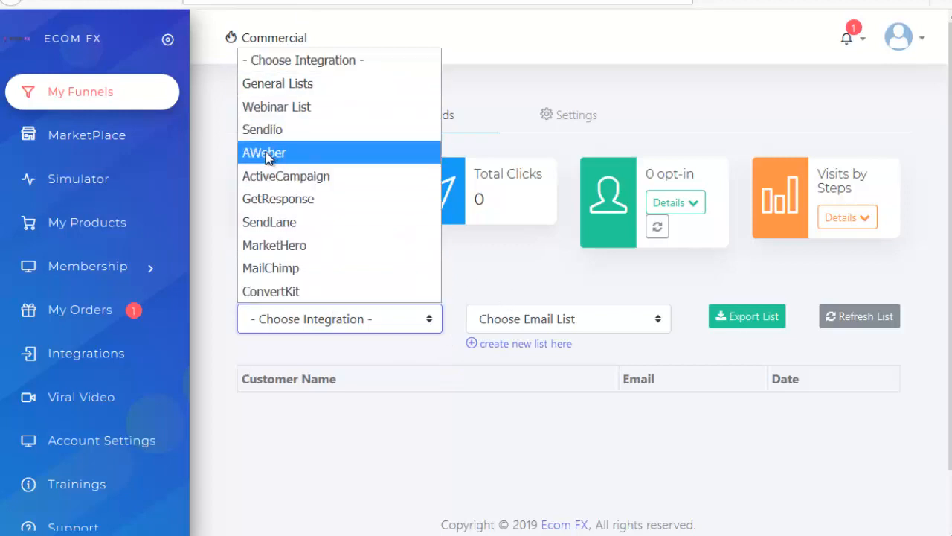
click(522, 284)
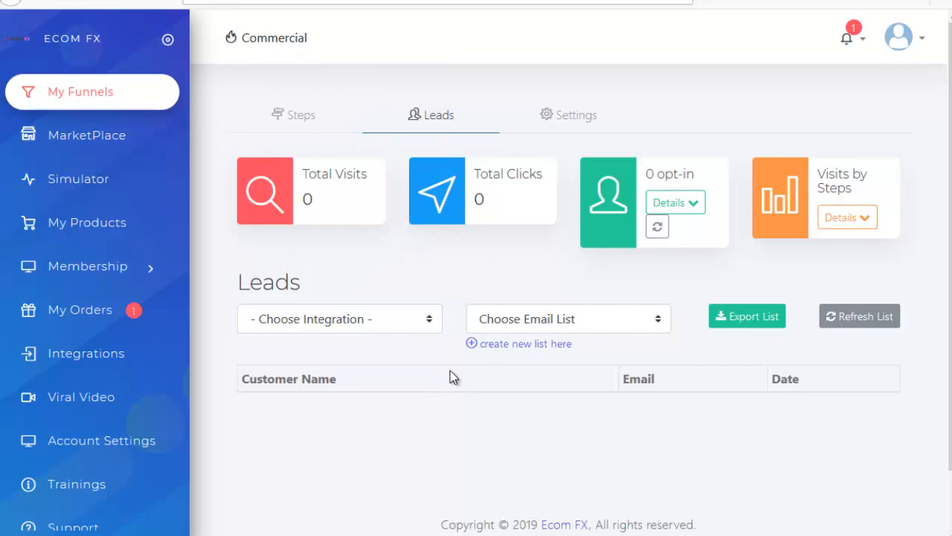
click(650, 330)
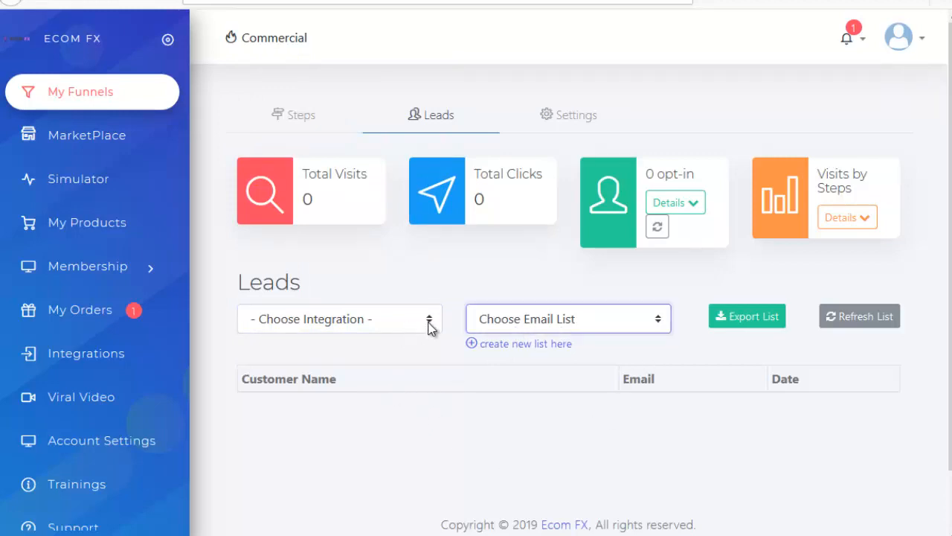
click(429, 322)
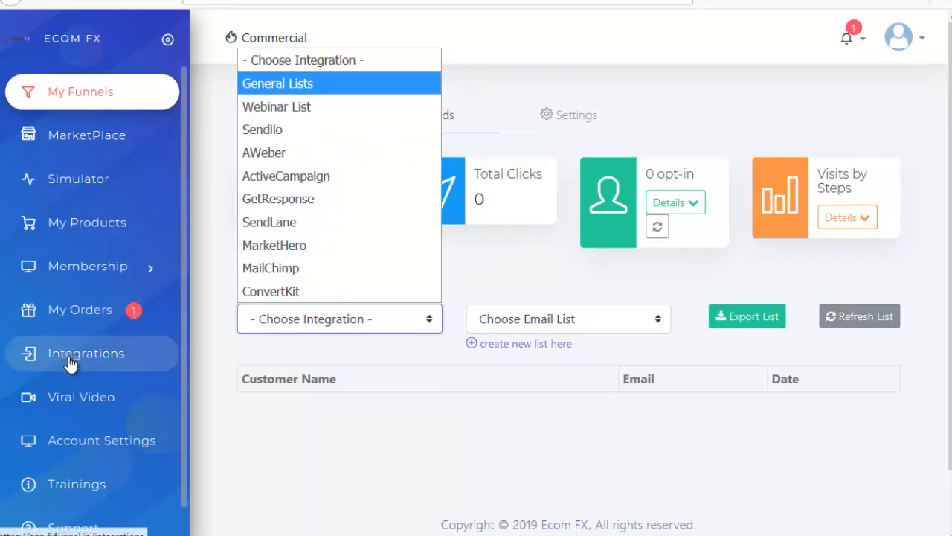
click(278, 86)
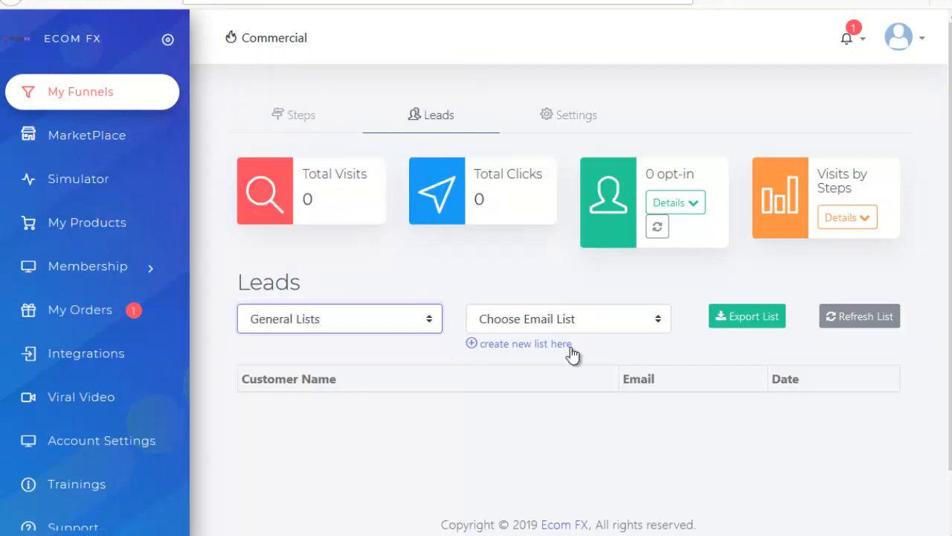
Create a new General List named "Casque Gaming prospects" through the integrations page.
click(527, 346)
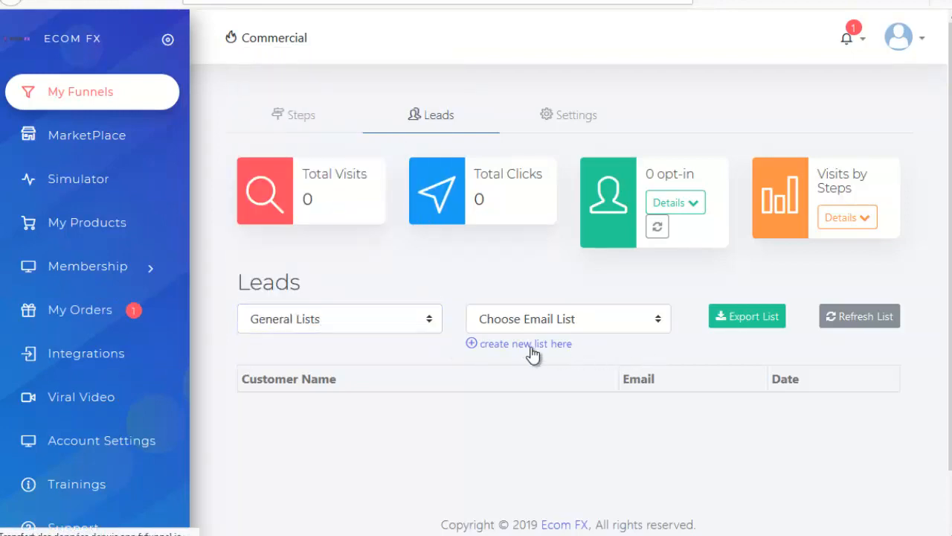
scroll(816, 225, down, 10)
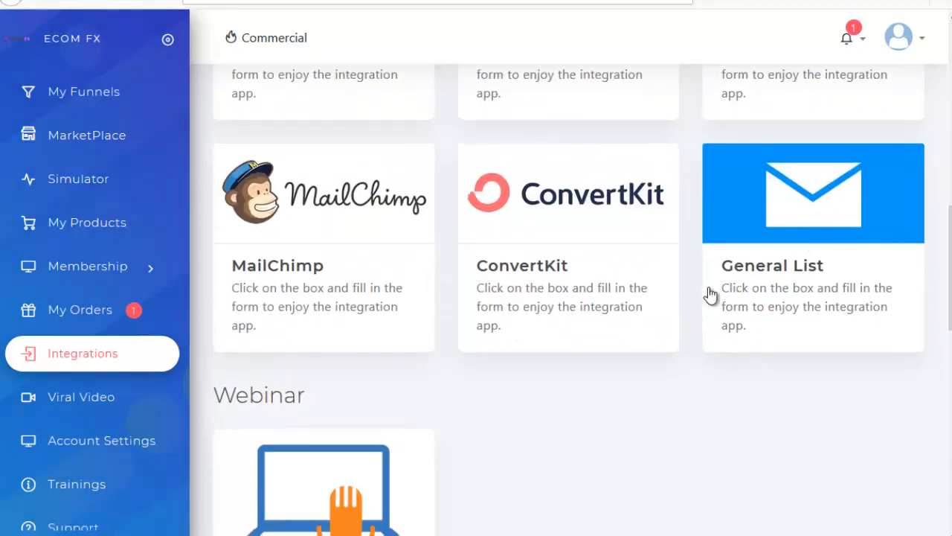
click(783, 262)
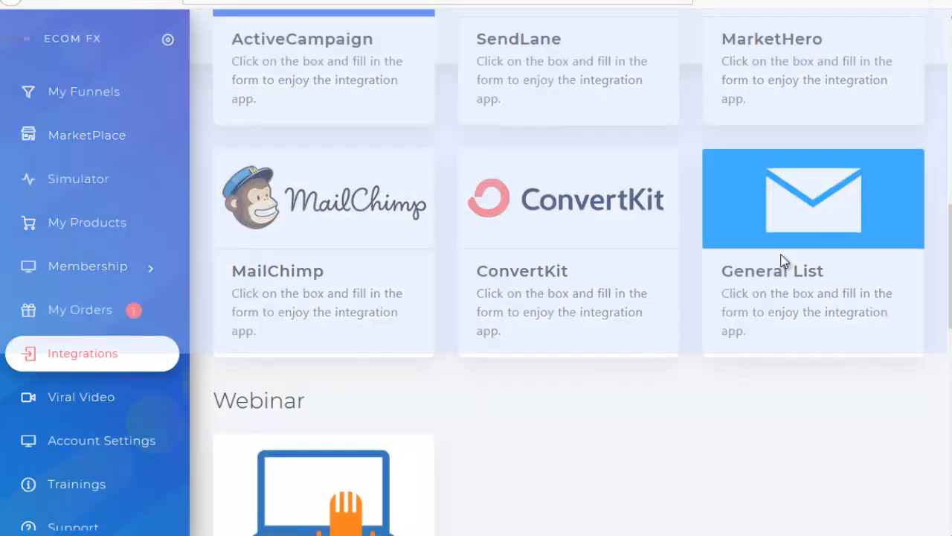
click(357, 233)
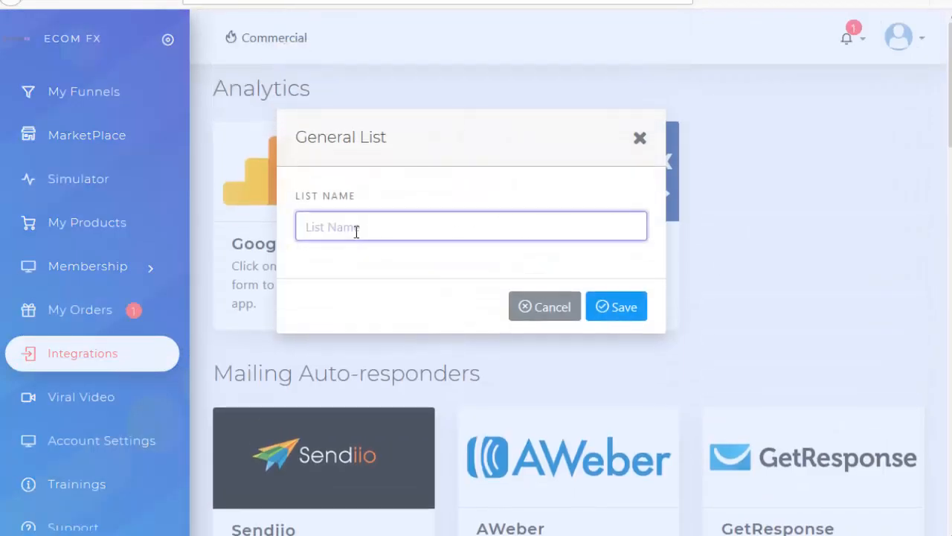
text(Casque)
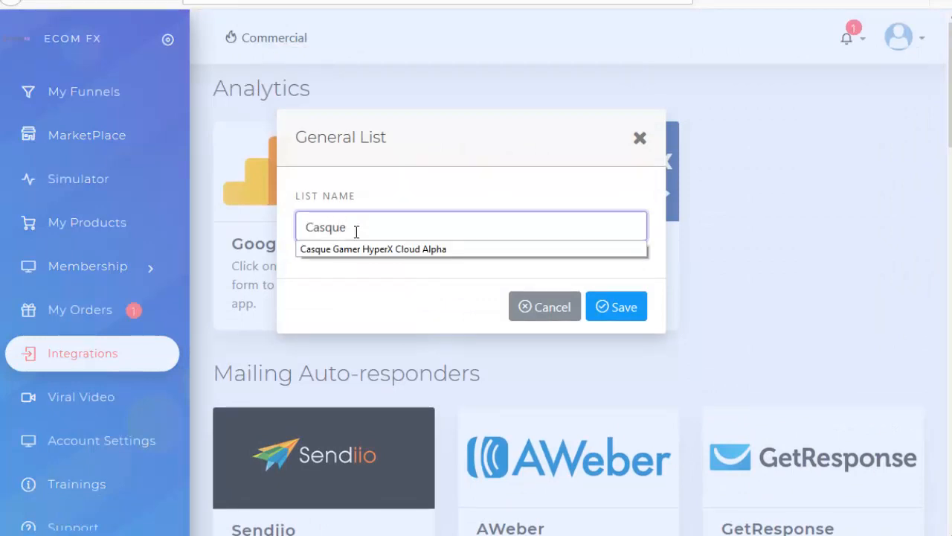
text( Gaming prospects)
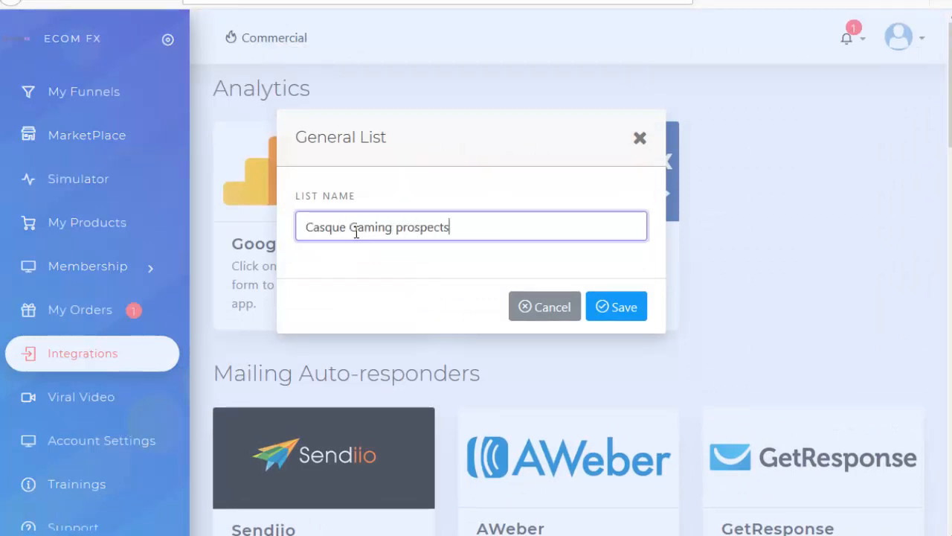
click(622, 314)
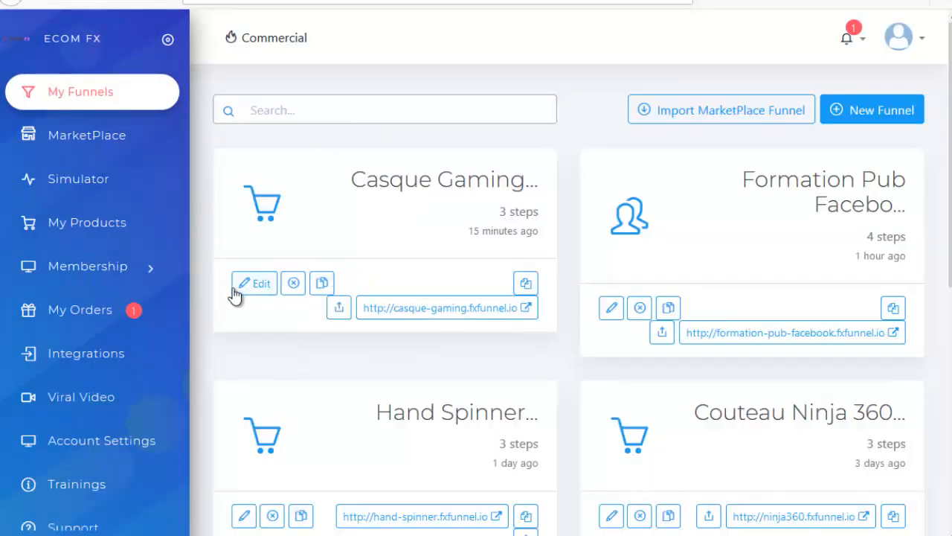
Reopen the Casque Gaming funnel's leads overview and assign the General Lists integration with the "Casque Gaming prospects" email list.
click(249, 285)
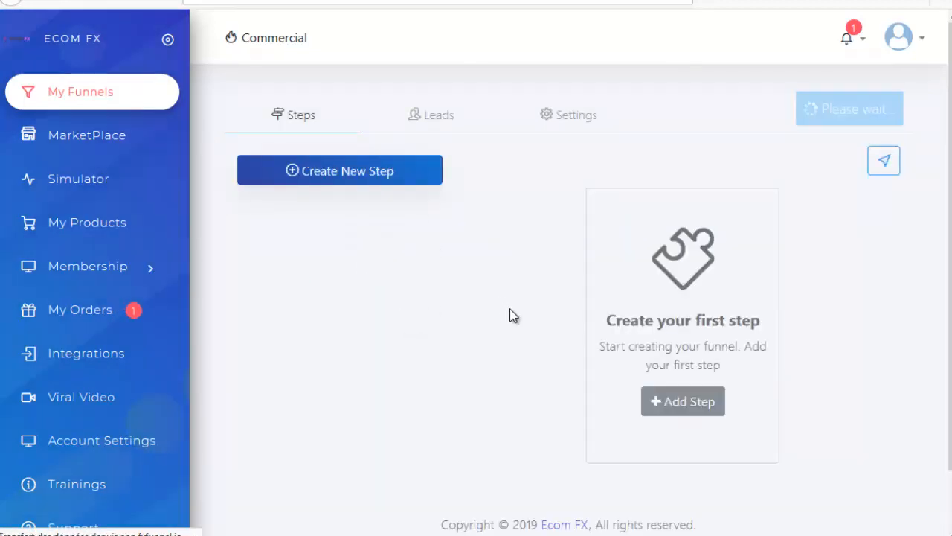
click(442, 124)
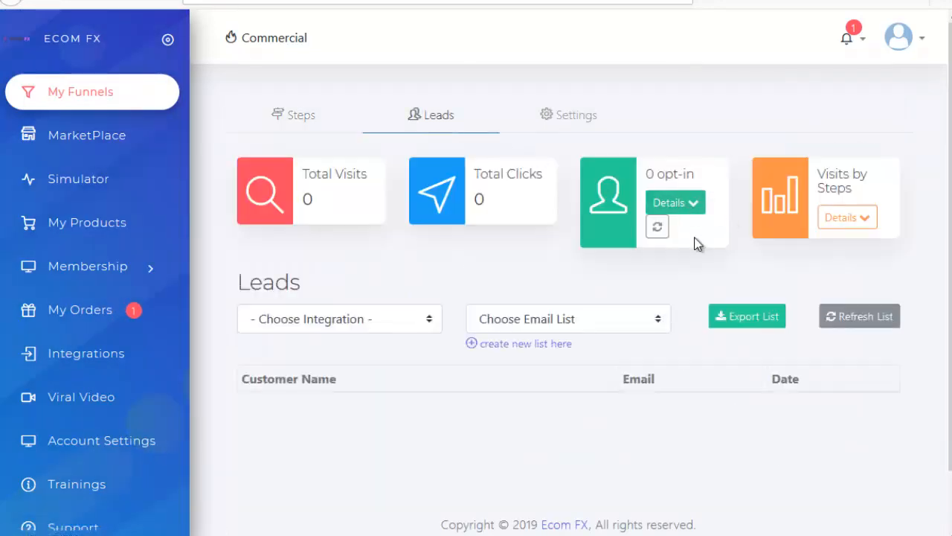
click(398, 324)
click(304, 88)
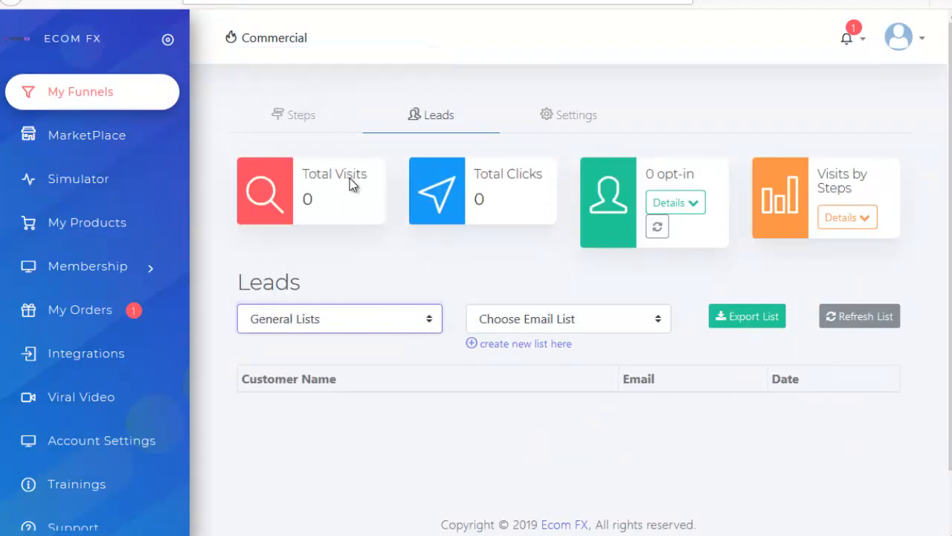
click(570, 318)
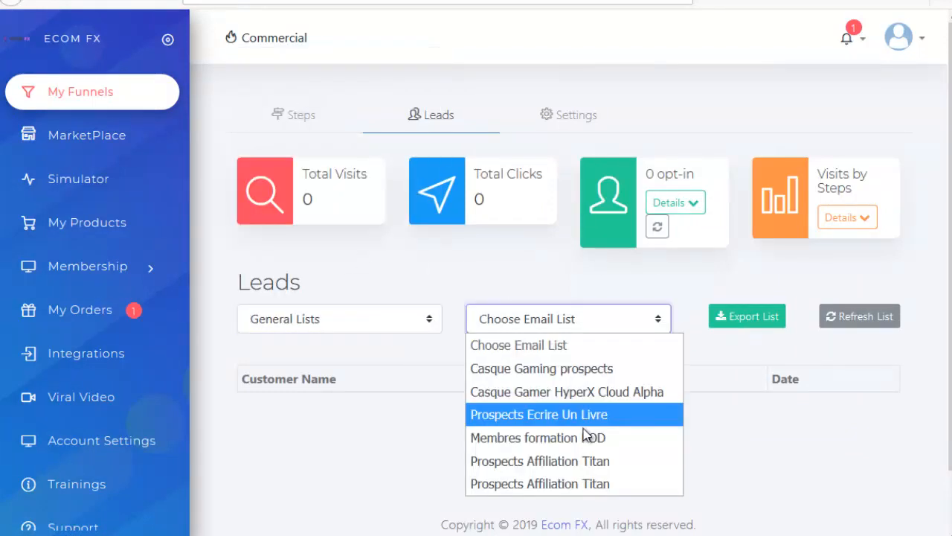
click(536, 369)
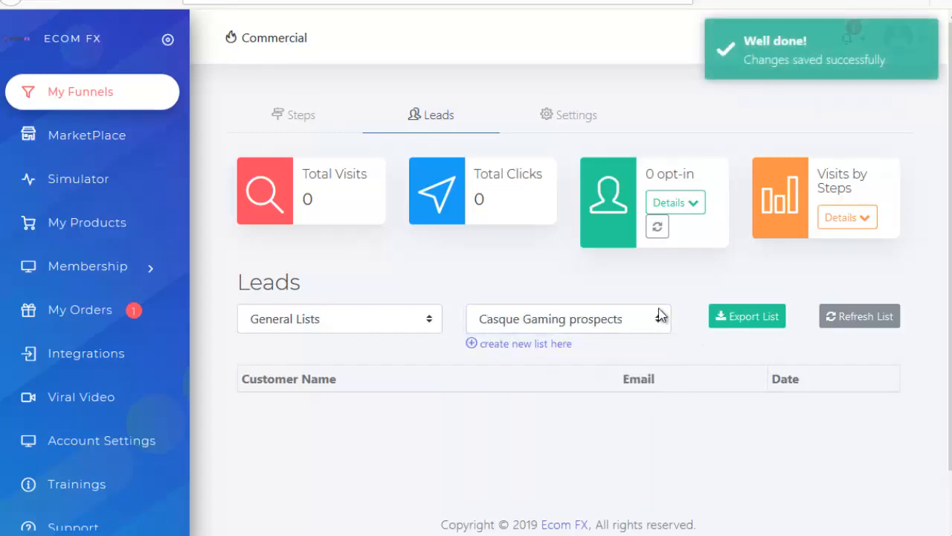
Preview the Optin page from the funnel's steps and return to the leads overview.
click(301, 127)
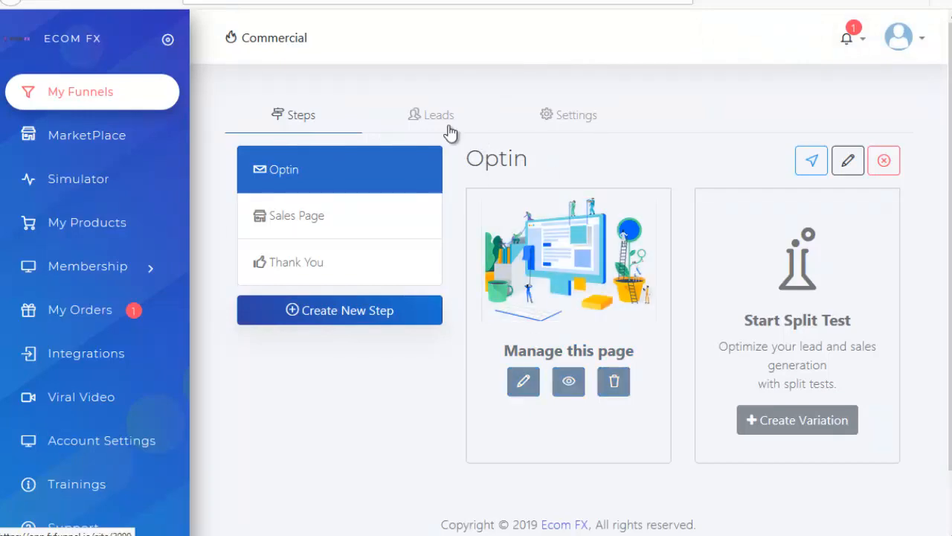
click(573, 389)
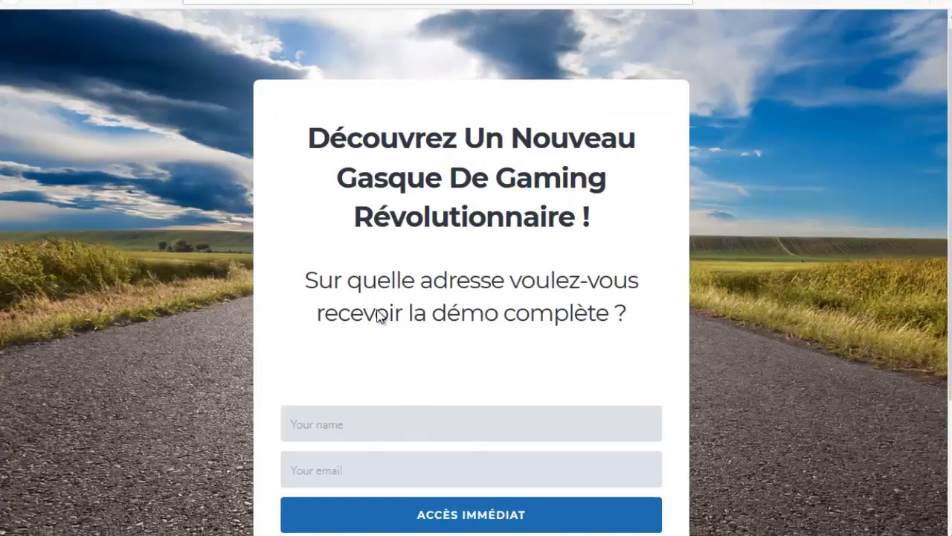
scroll(318, 358, down, 1)
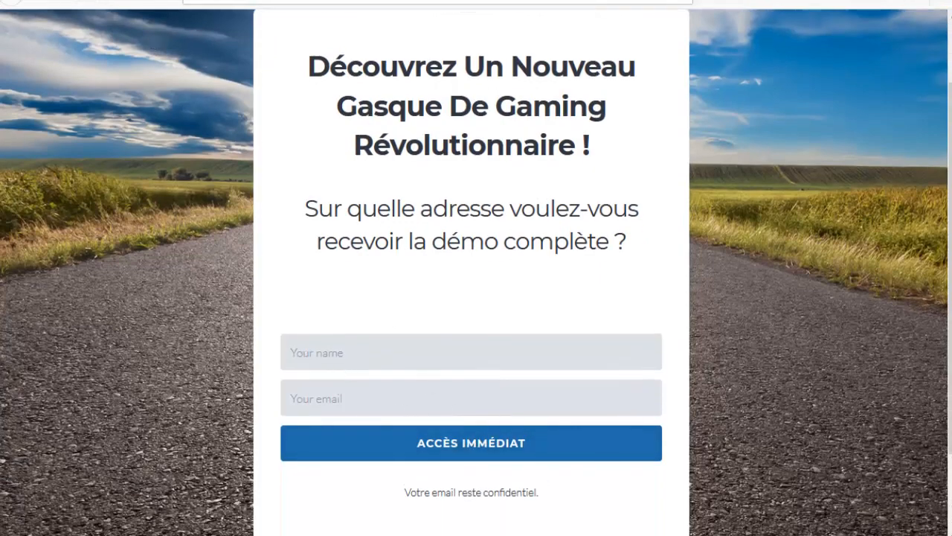
click(416, 0)
click(447, 113)
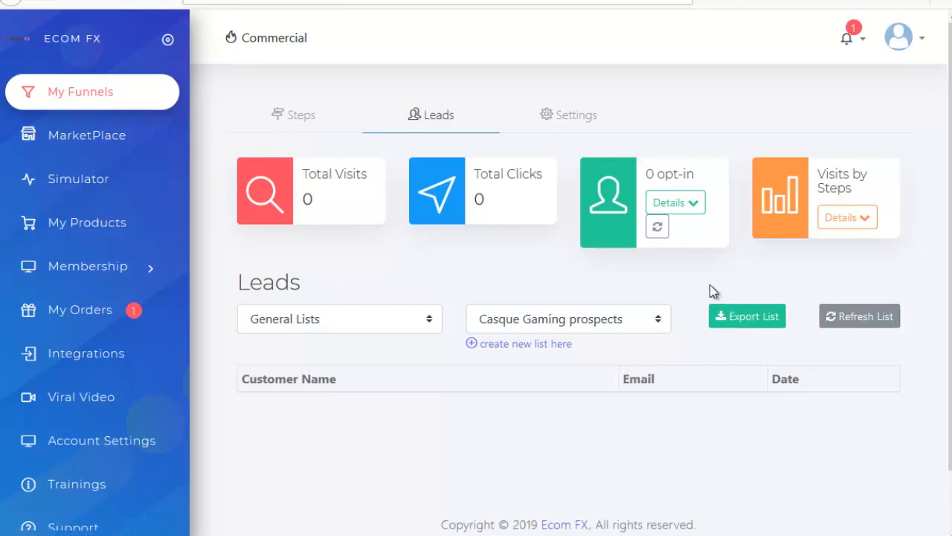
Look through the sales page templates for the Sales Page step and create its page from scratch instead.
click(306, 120)
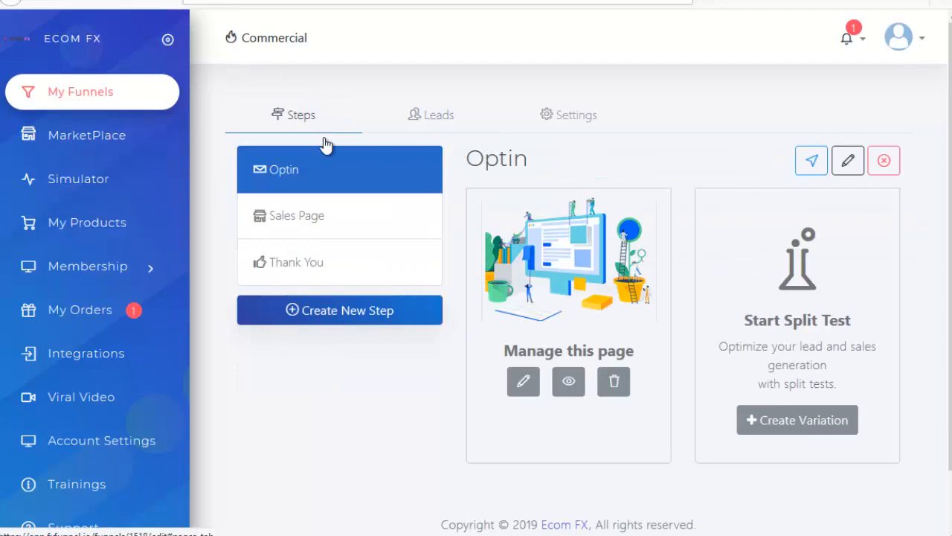
click(290, 217)
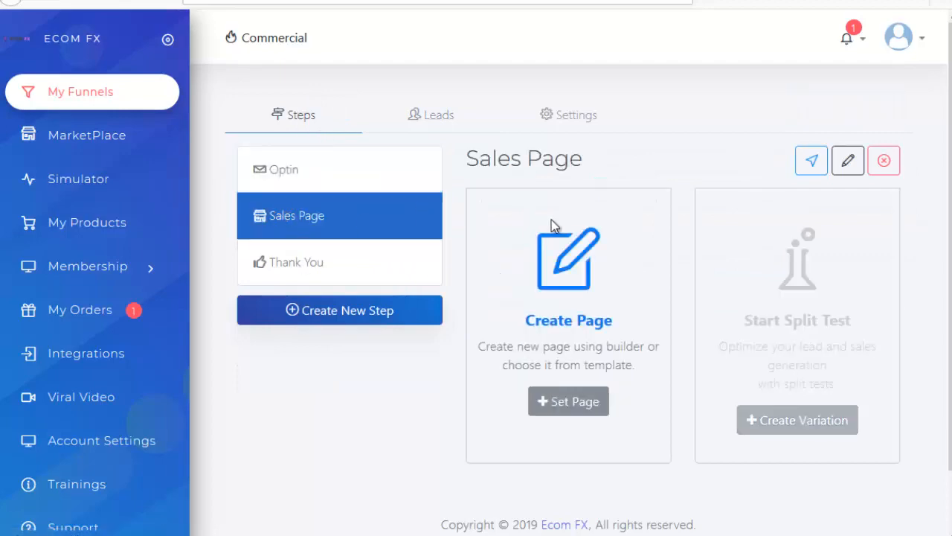
click(576, 402)
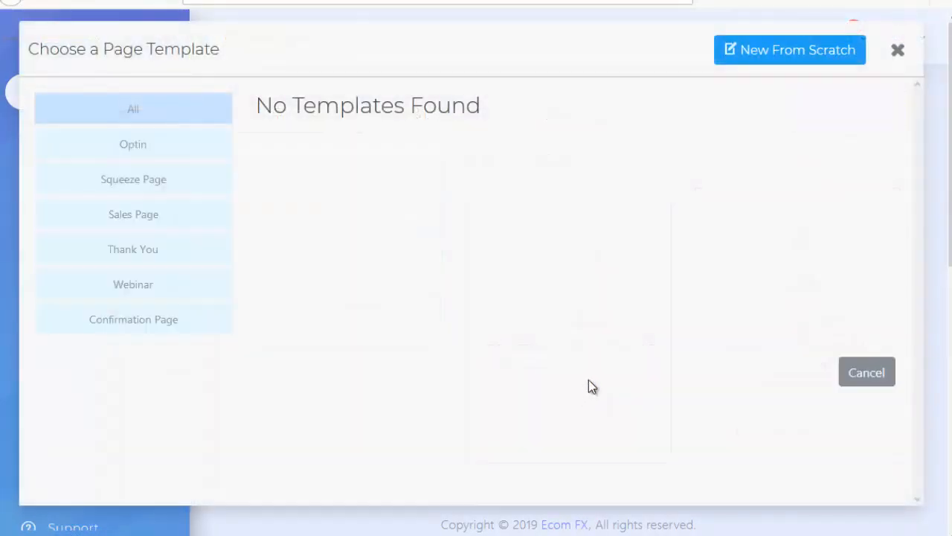
click(136, 218)
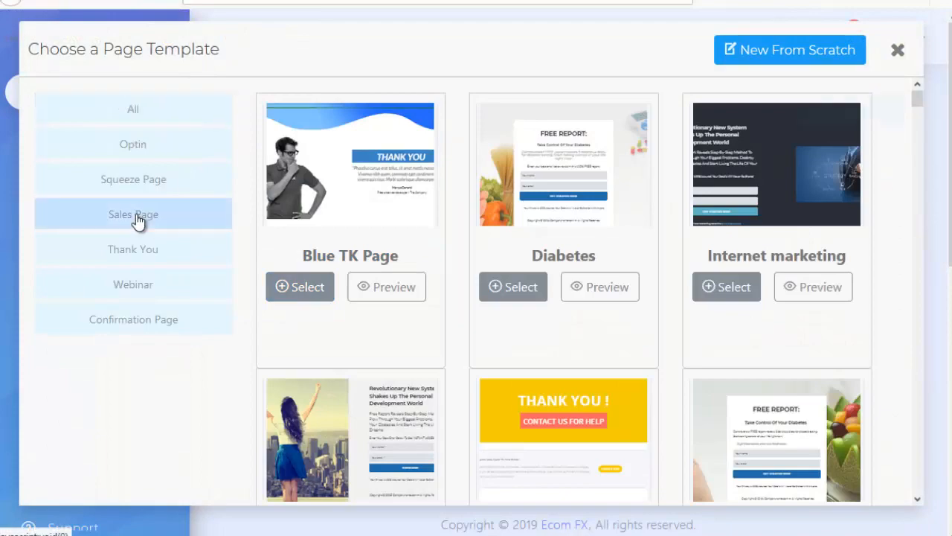
scroll(582, 196, down, 15)
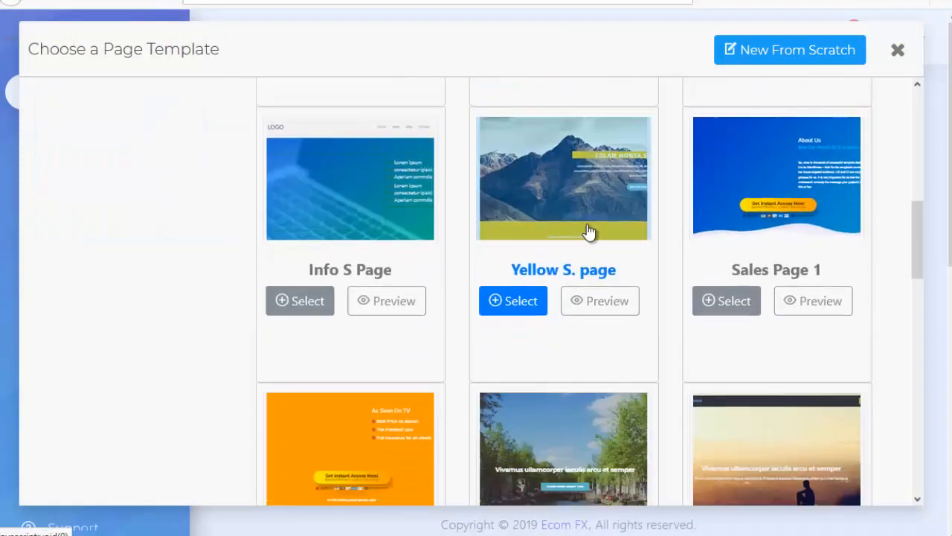
scroll(436, 287, up, 6)
scroll(707, 346, down, 7)
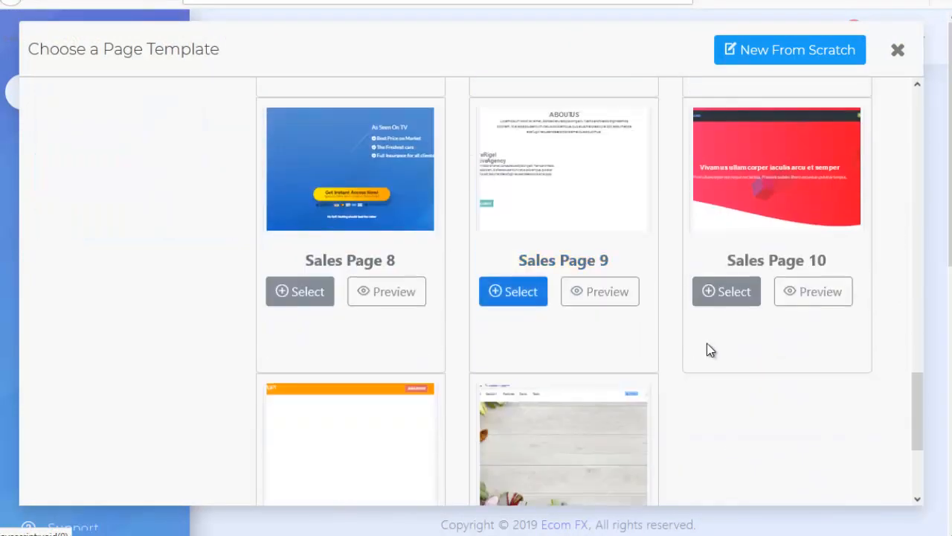
scroll(406, 285, down, 3)
scroll(476, 252, up, 10)
scroll(476, 251, up, 5)
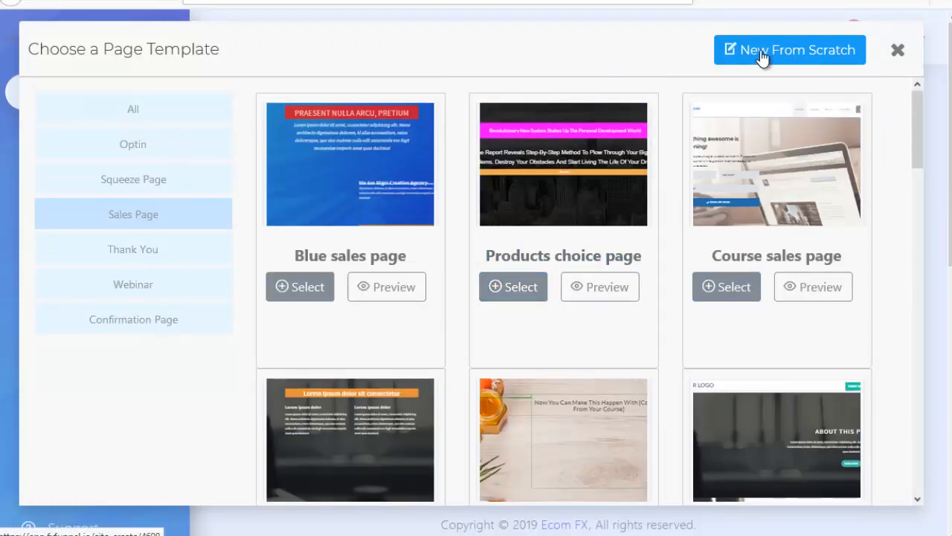
click(794, 61)
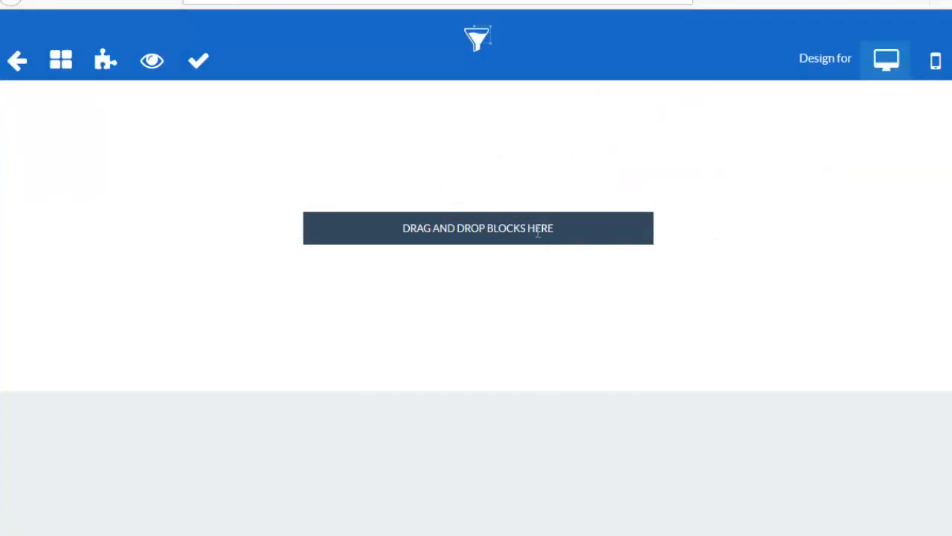
Add the red video template with the car image to the blank sales page and look over the block.
click(62, 63)
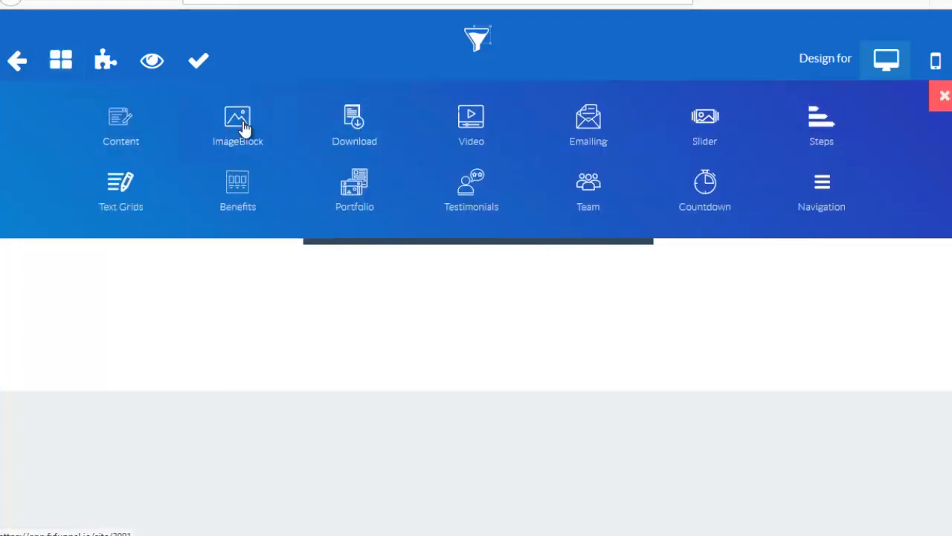
click(470, 131)
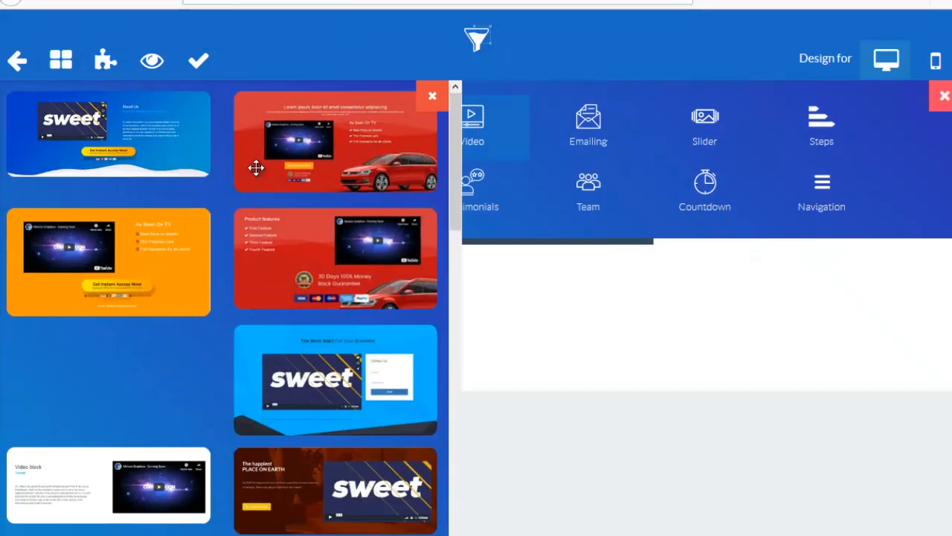
drag(349, 147, 572, 323)
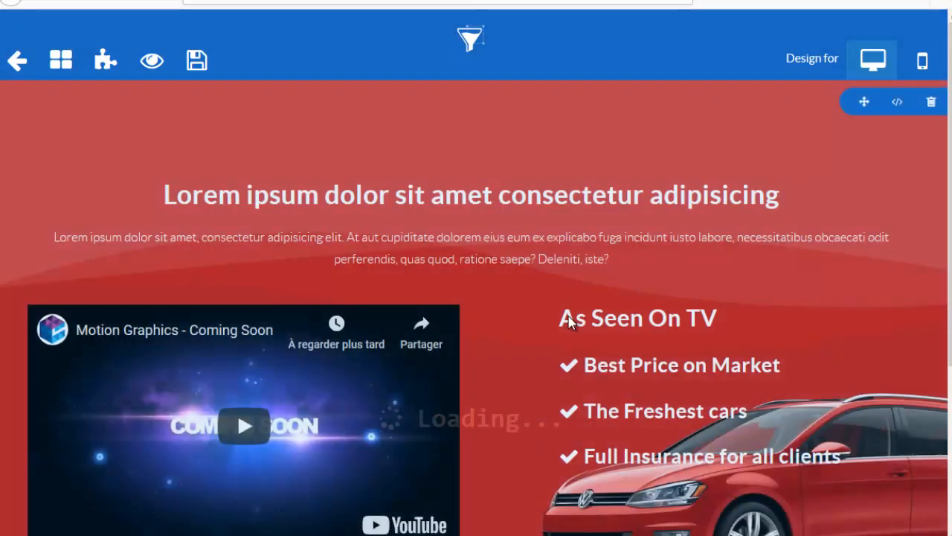
scroll(293, 210, down, 3)
scroll(347, 259, up, 2)
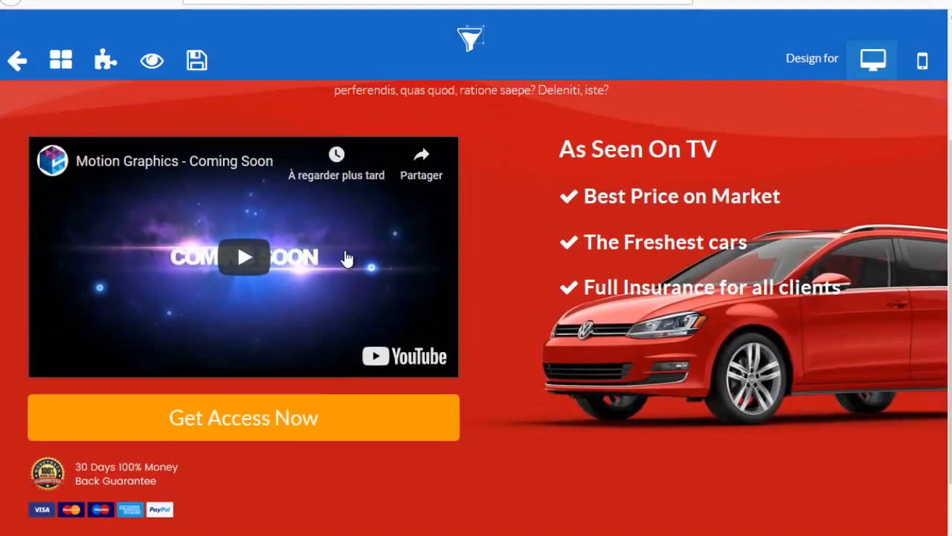
scroll(595, 358, down, 2)
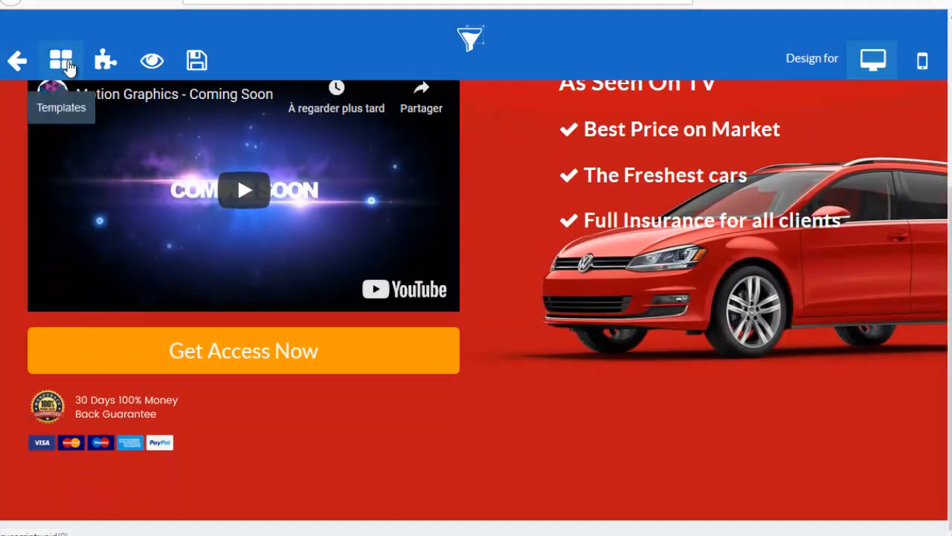
Add a testimonials template beneath the red video block and review the page.
click(61, 60)
click(432, 95)
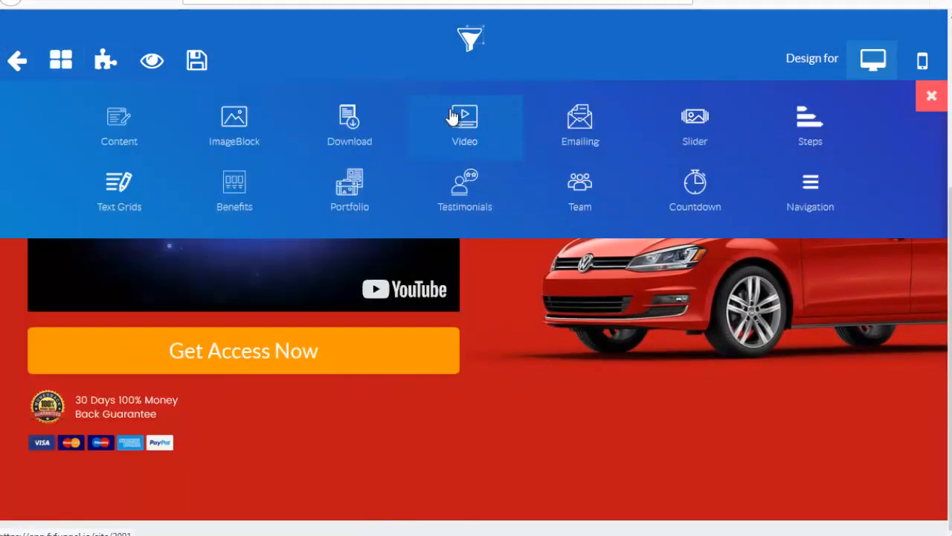
click(472, 210)
scroll(249, 287, down, 4)
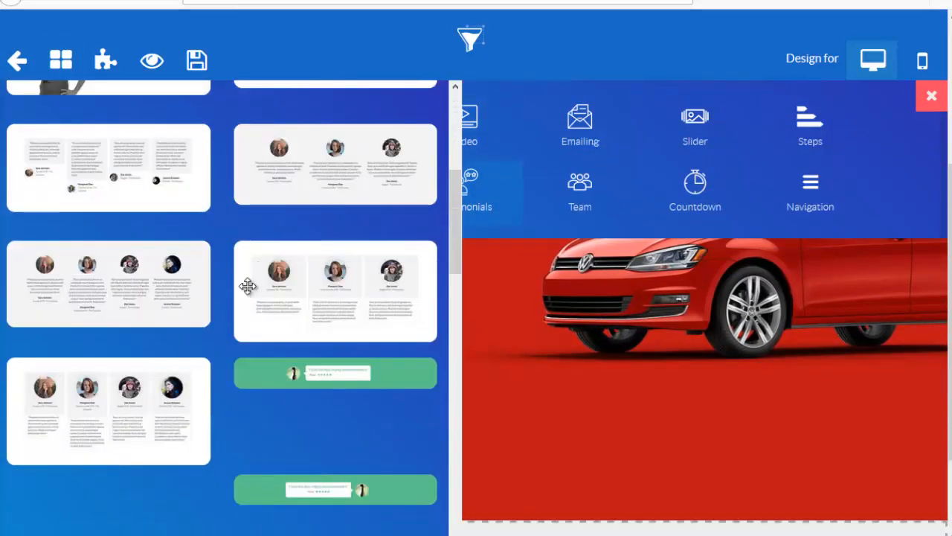
scroll(607, 412, down, 3)
scroll(585, 412, up, 1)
drag(586, 412, 589, 432)
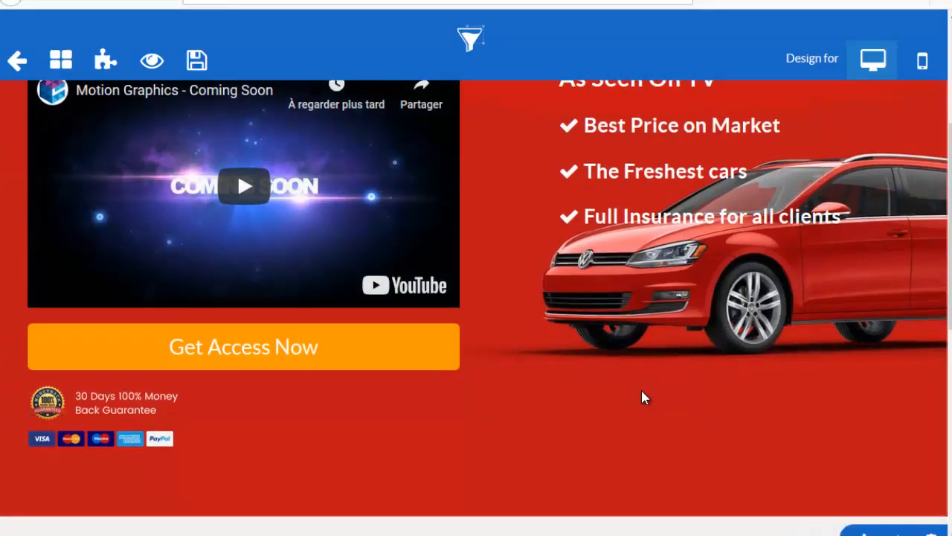
scroll(642, 392, down, 5)
scroll(579, 300, up, 6)
scroll(579, 299, up, 2)
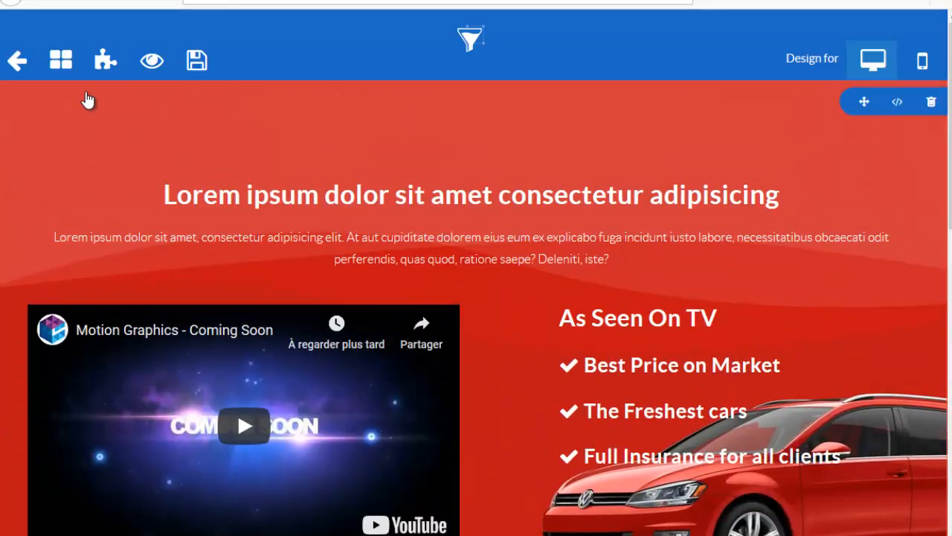
Insert the "Why Choose Us" headphone template between the red video block and the testimonials, and look over the page.
click(60, 63)
click(143, 136)
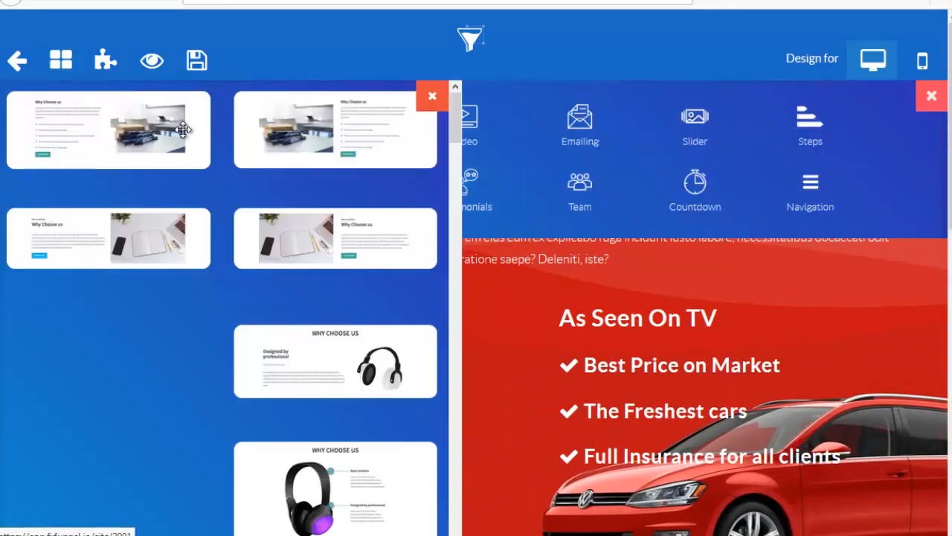
scroll(319, 209, down, 5)
scroll(285, 332, up, 3)
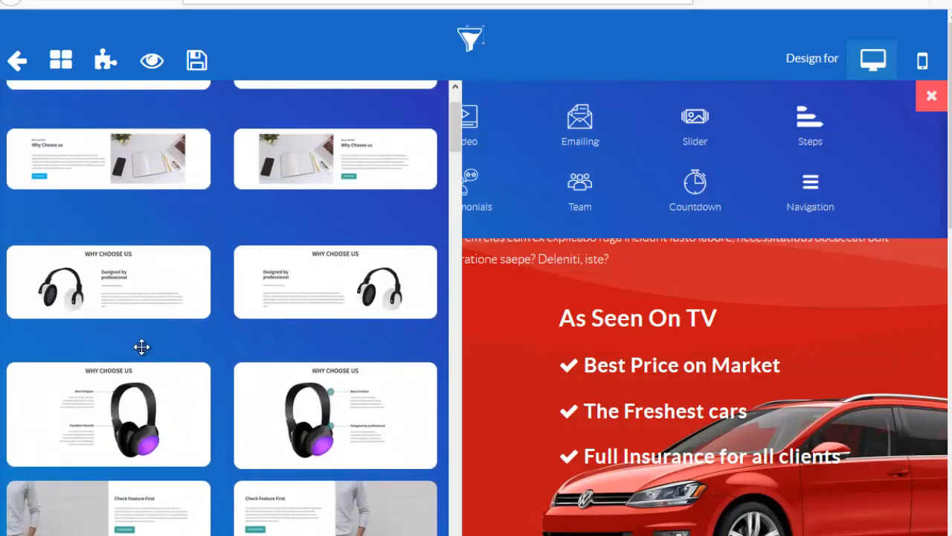
scroll(99, 287, down, 2)
drag(437, 279, 662, 381)
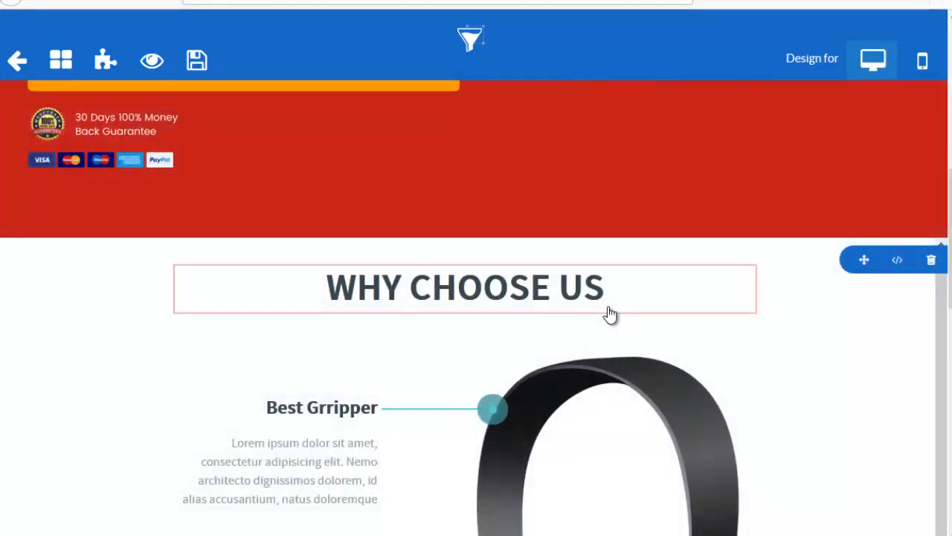
scroll(679, 301, down, 2)
scroll(680, 308, down, 8)
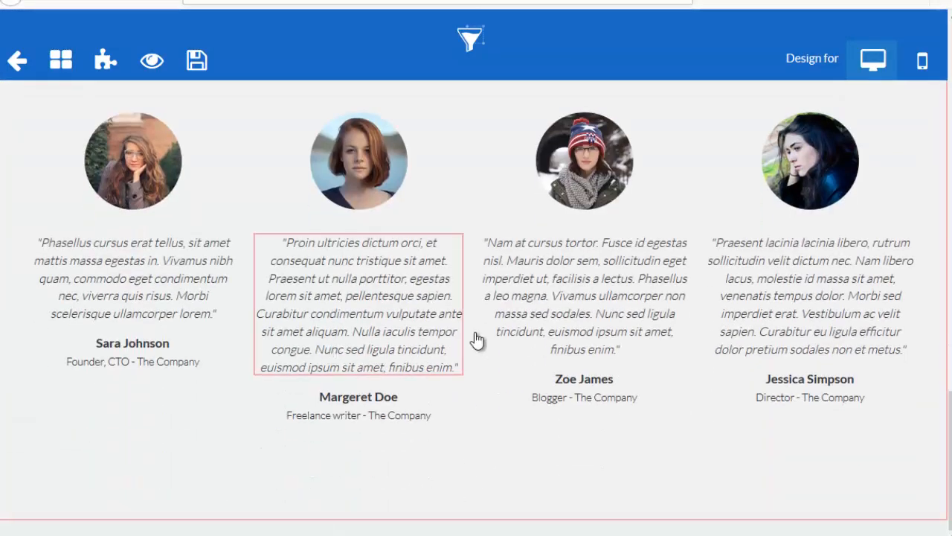
scroll(461, 340, up, 9)
scroll(629, 179, up, 9)
scroll(355, 344, down, 5)
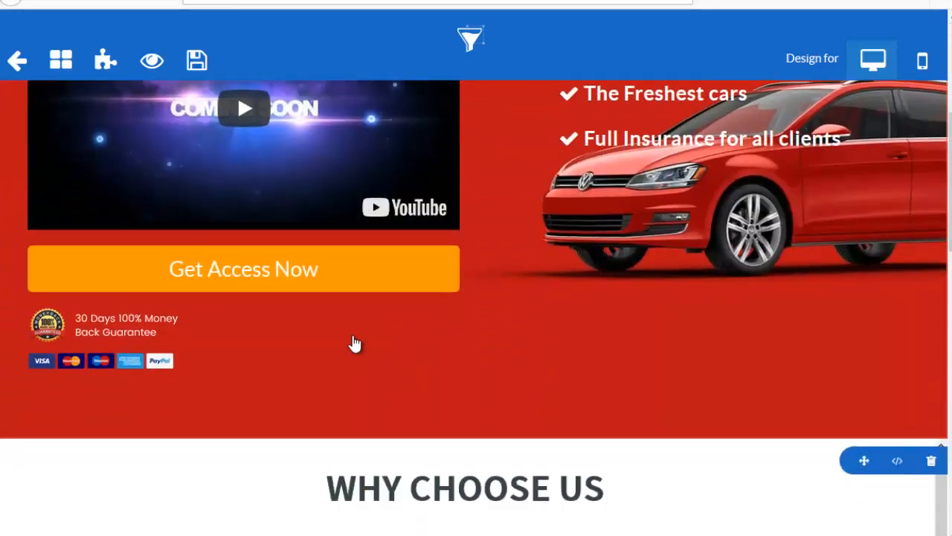
scroll(504, 304, up, 5)
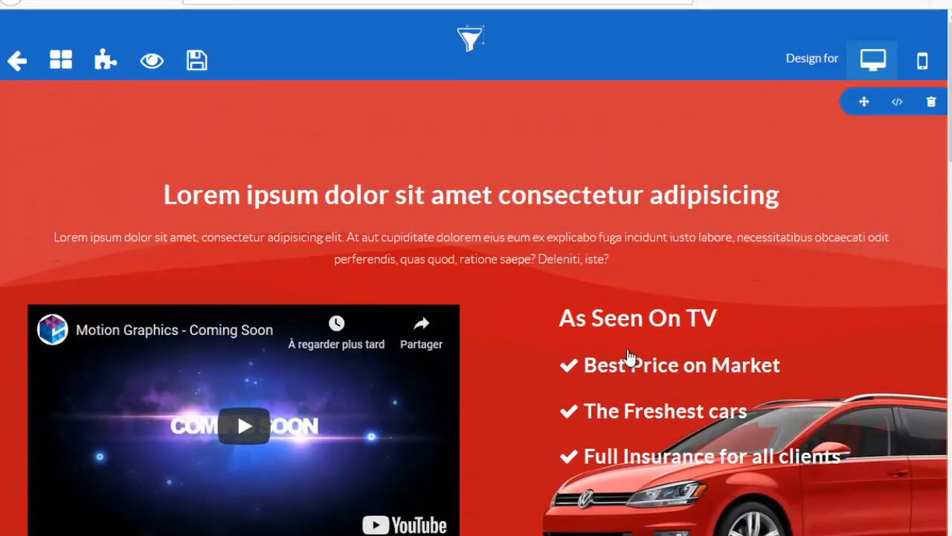
Replace the main headline of the red video block with "Nouveau Casque Gaming Révolutionnaire :".
triple_click(660, 187)
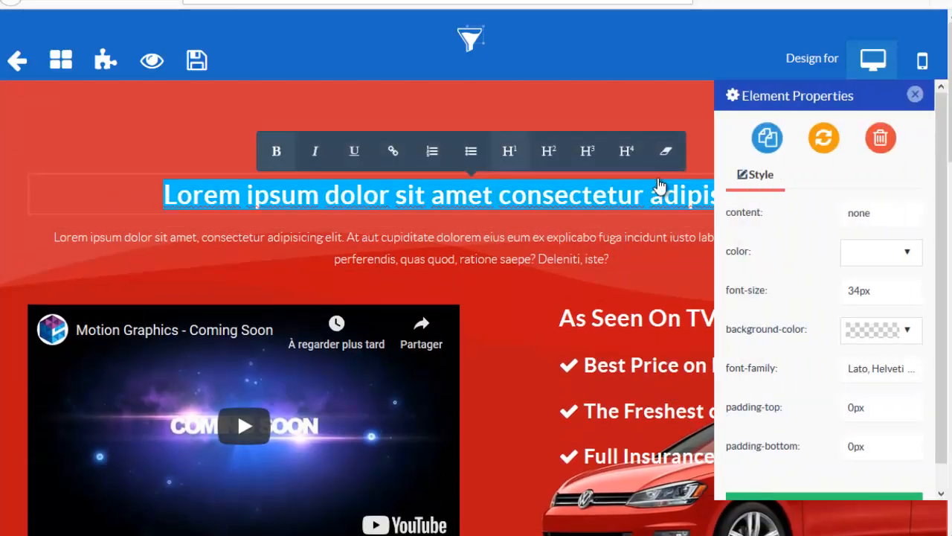
text(Te)
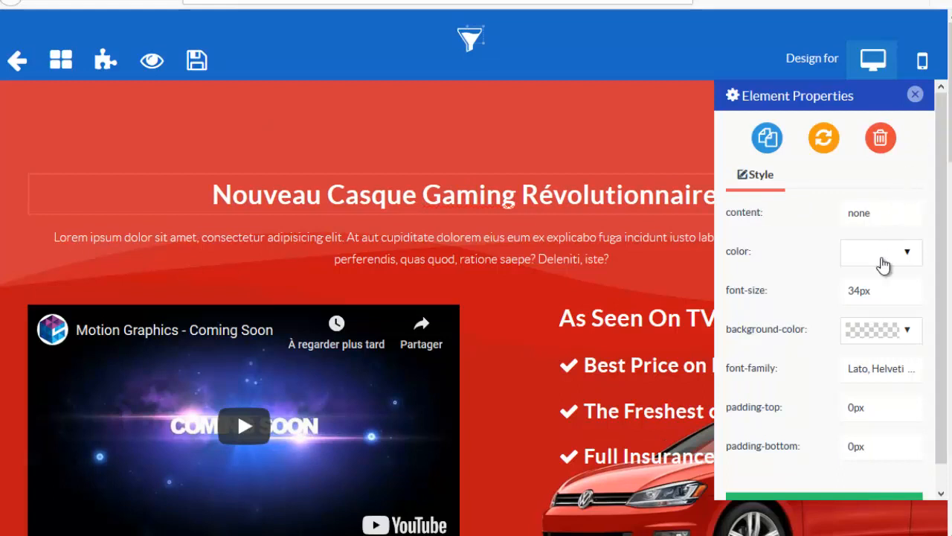
Try red as the headline's text colour and set it back to white.
scroll(889, 302, down, 1)
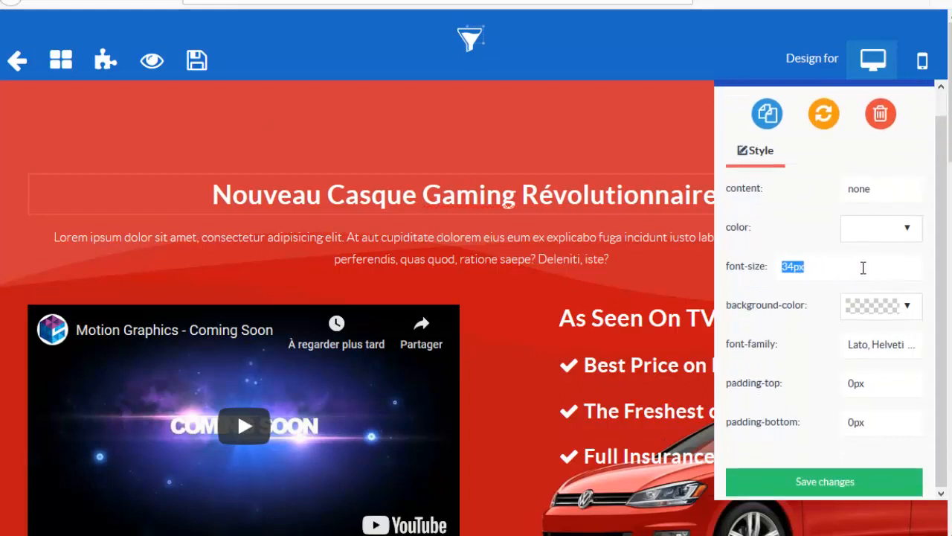
click(889, 242)
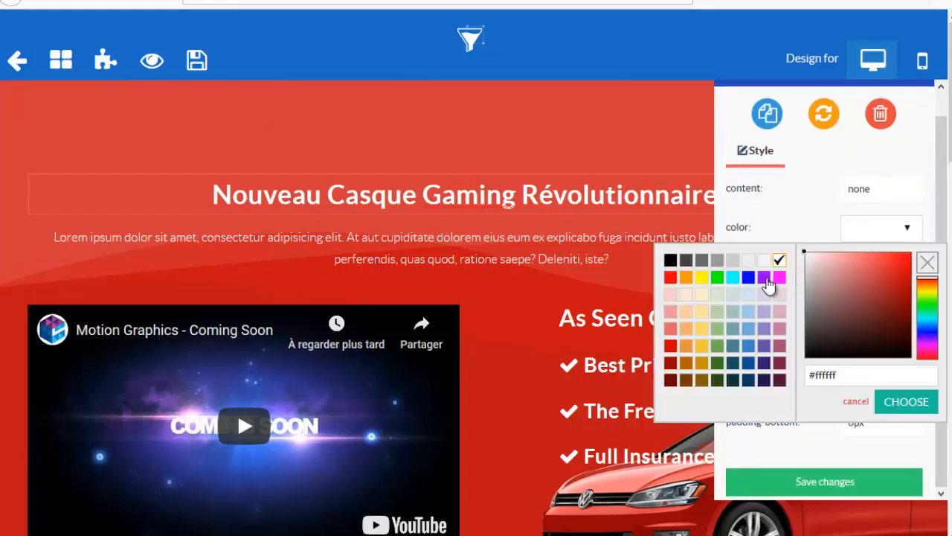
click(672, 280)
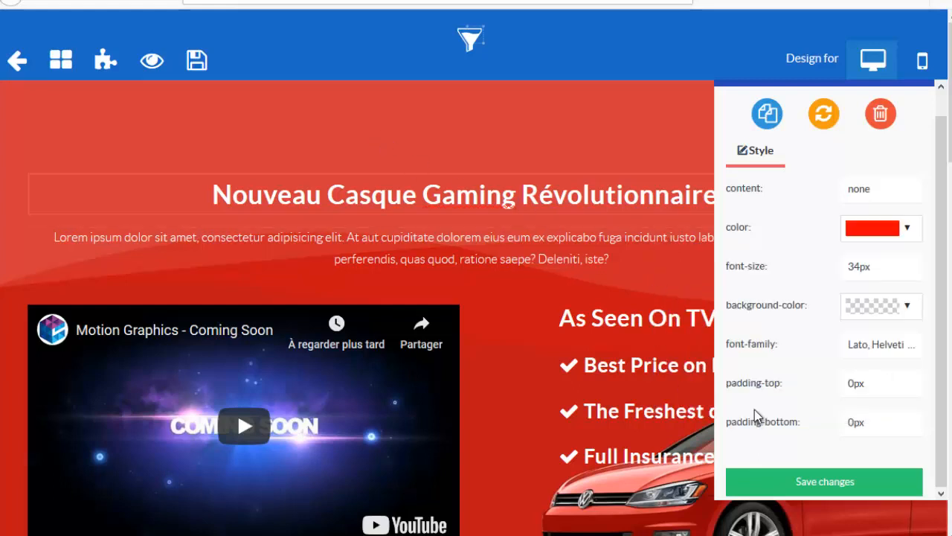
click(856, 484)
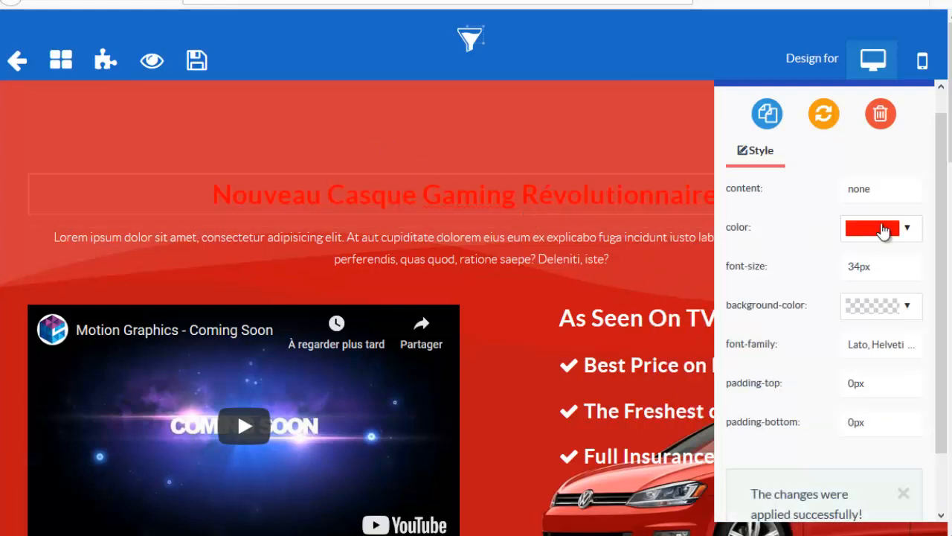
click(909, 229)
click(779, 261)
click(652, 283)
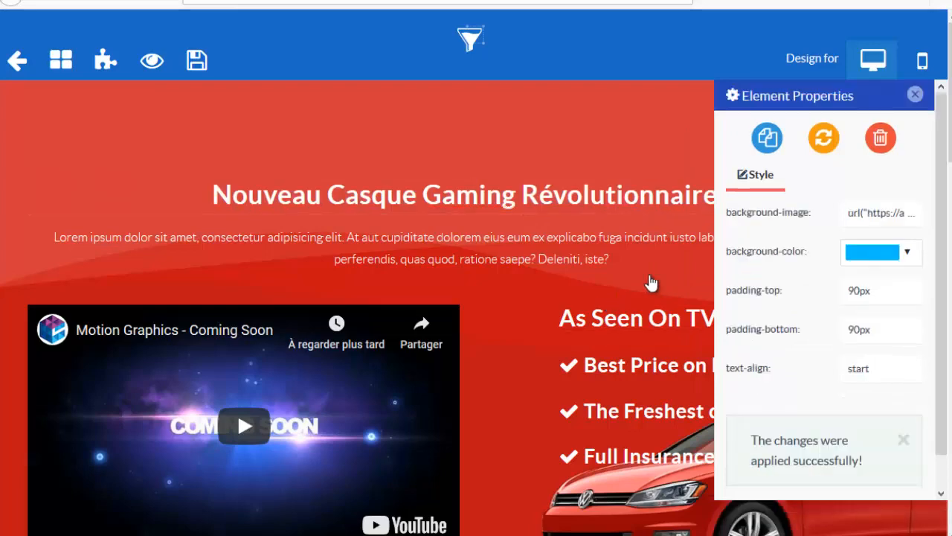
Duplicate the headline and delete the copy.
click(616, 207)
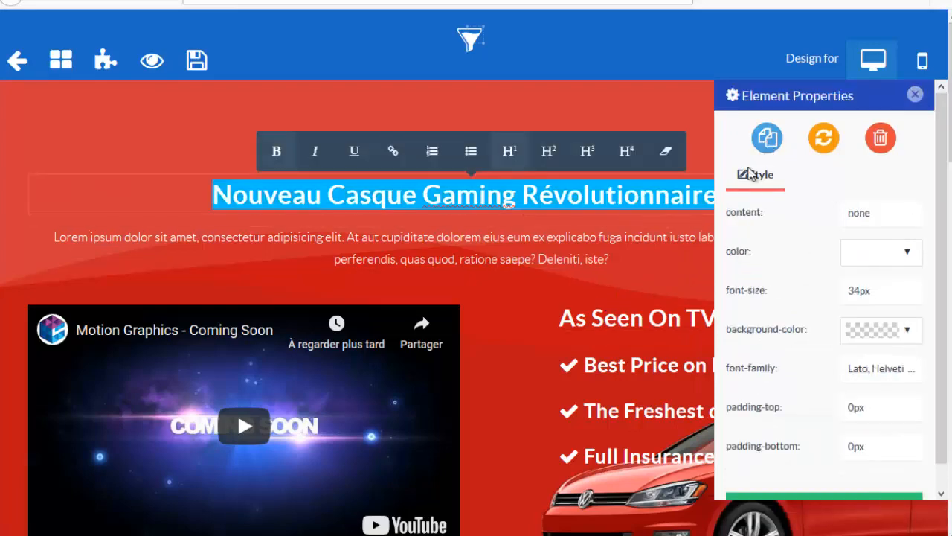
click(767, 136)
click(916, 95)
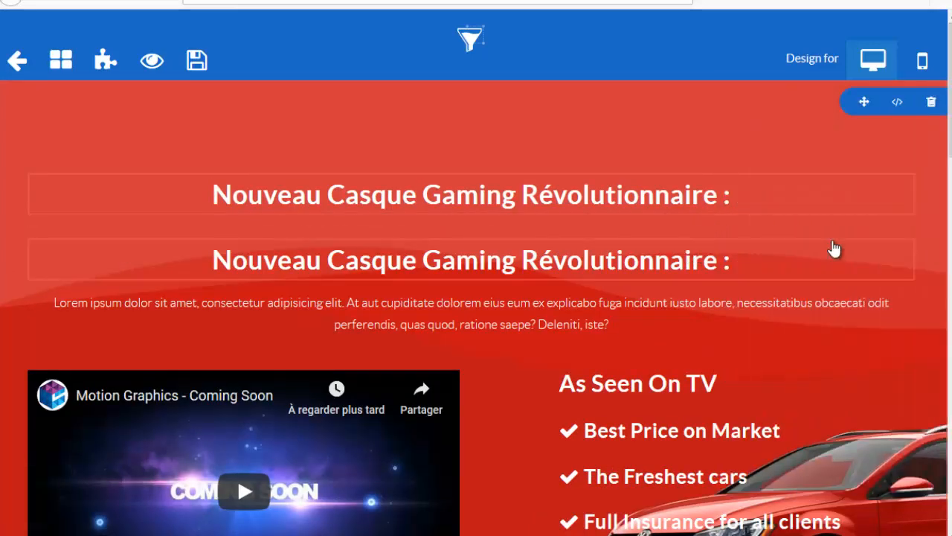
click(835, 249)
click(894, 137)
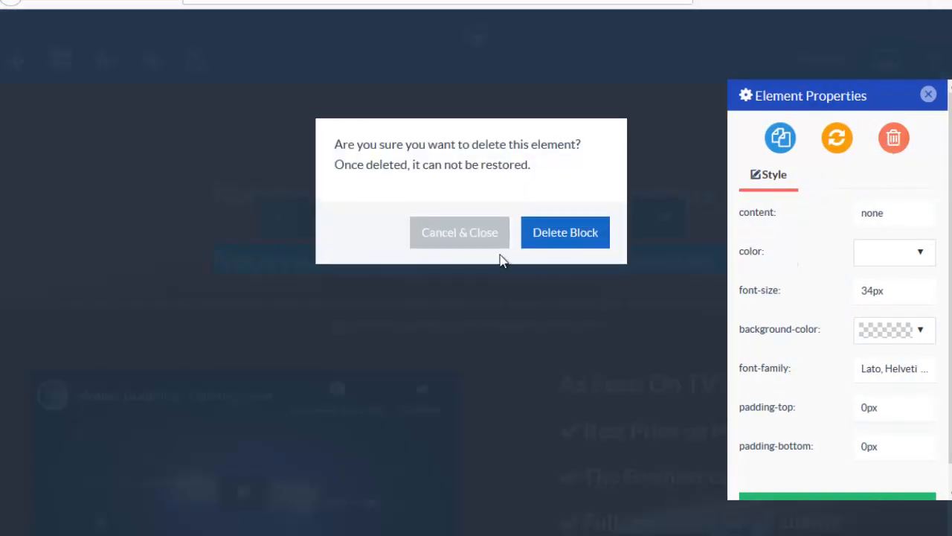
click(545, 237)
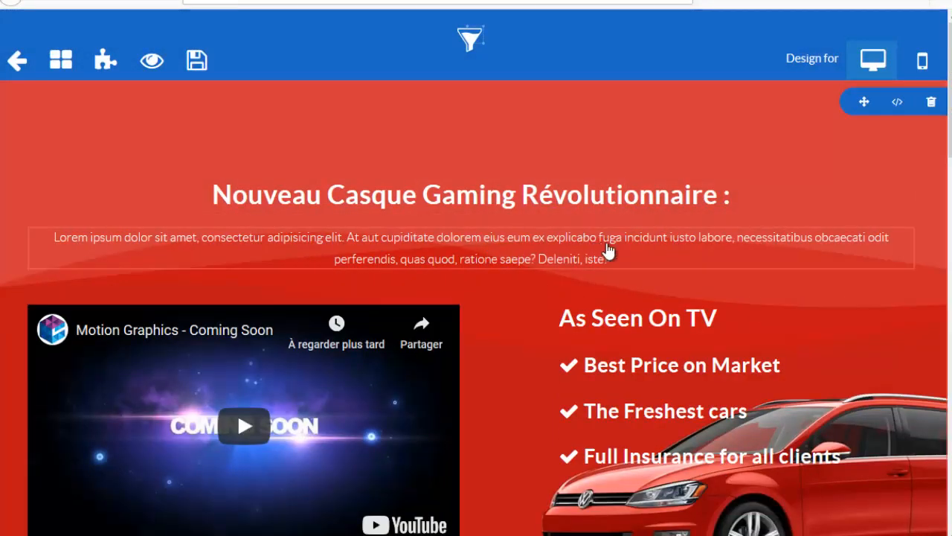
Add a second headline line reading "Test Complet de l'Hyper X Cloud Alpha" and save the element's changes.
click(733, 207)
drag(859, 98, 227, 119)
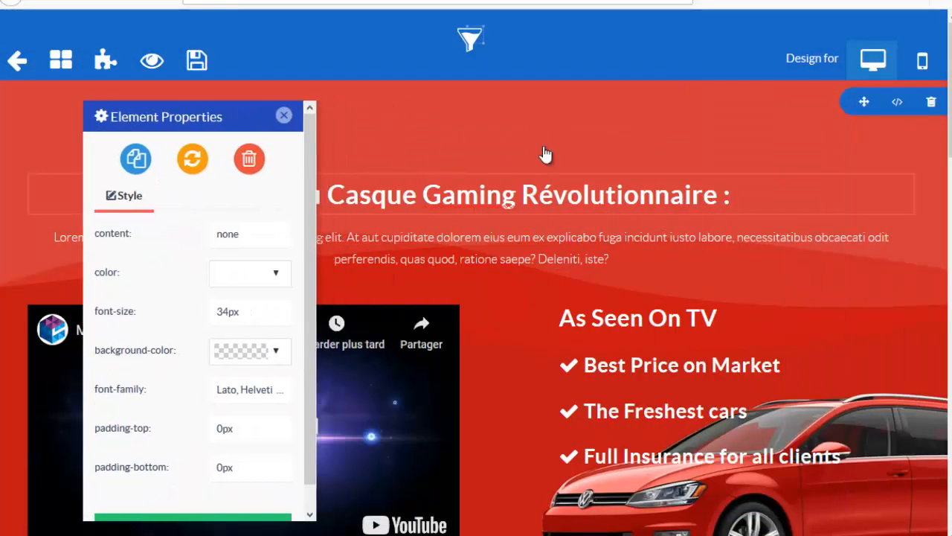
click(775, 210)
key(Return)
text(Test complet de l'Hyper X Cloud Alpha)
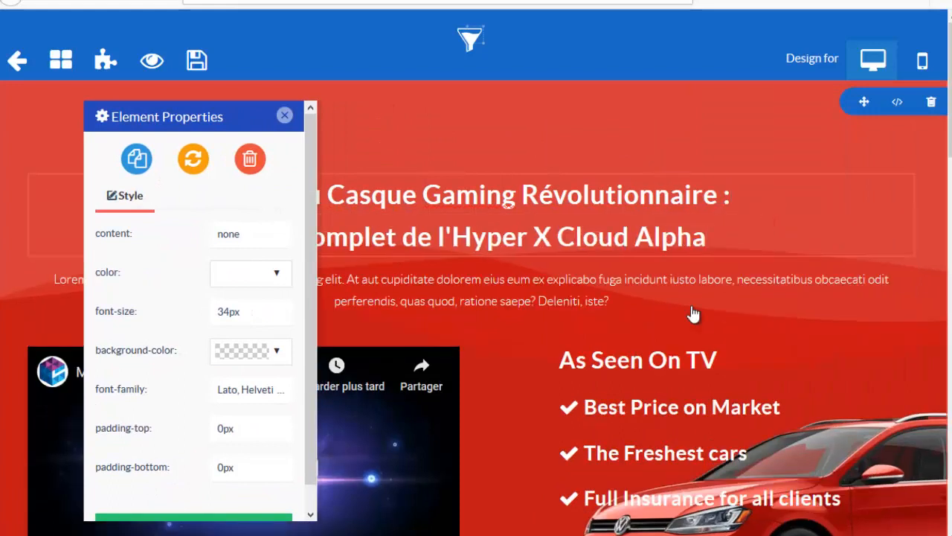
scroll(208, 439, down, 1)
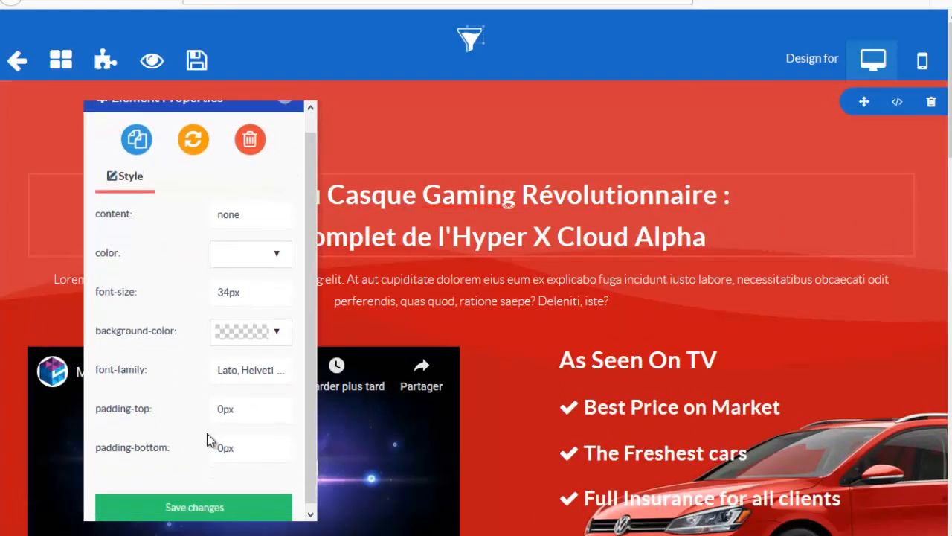
click(208, 504)
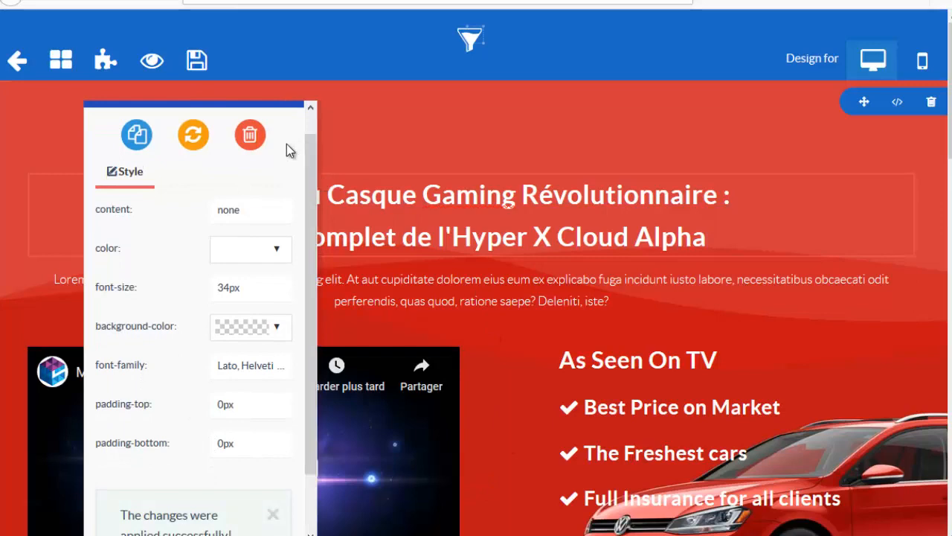
Replace the block's video with the YouTube video cIG7_IQ24iI and save the element's changes.
scroll(707, 375, down, 5)
scroll(708, 375, up, 5)
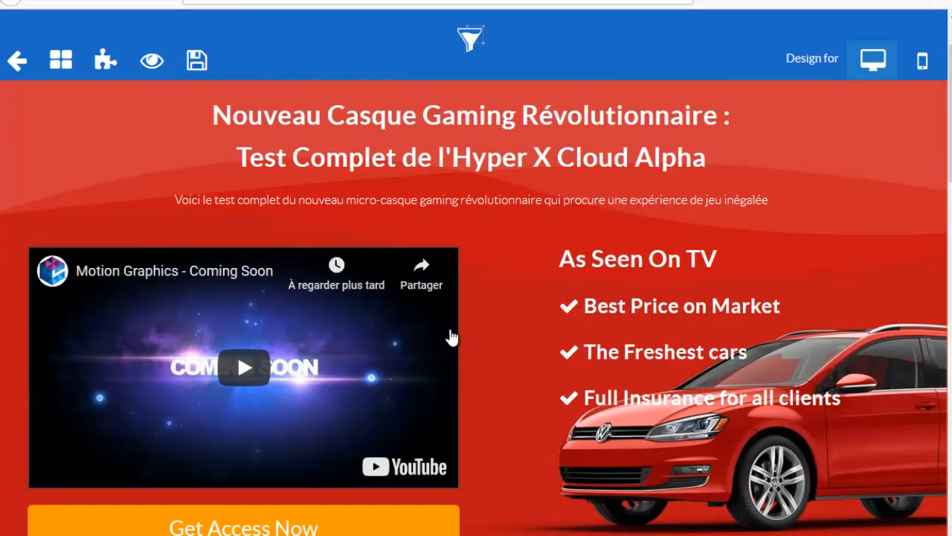
click(452, 337)
drag(848, 247, 736, 247)
text(cIG7_IQ24iI)
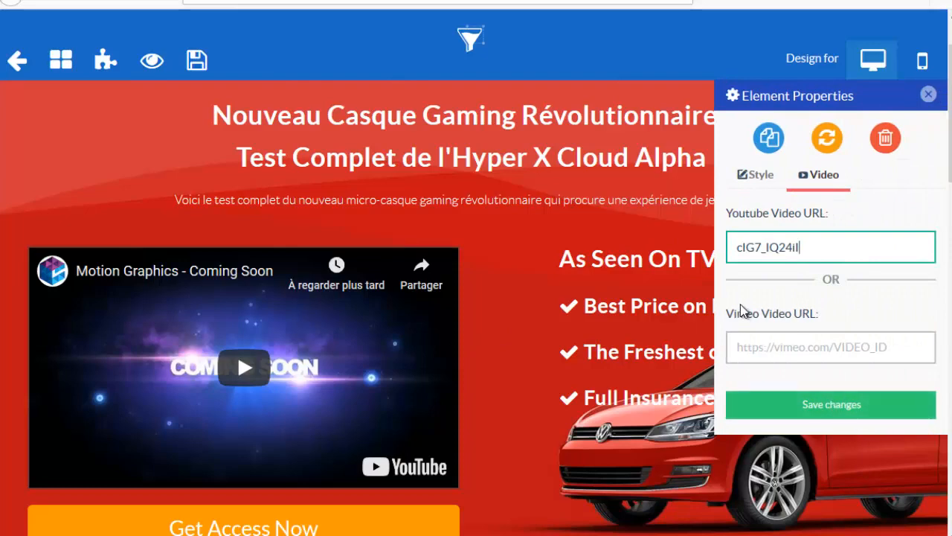
click(831, 411)
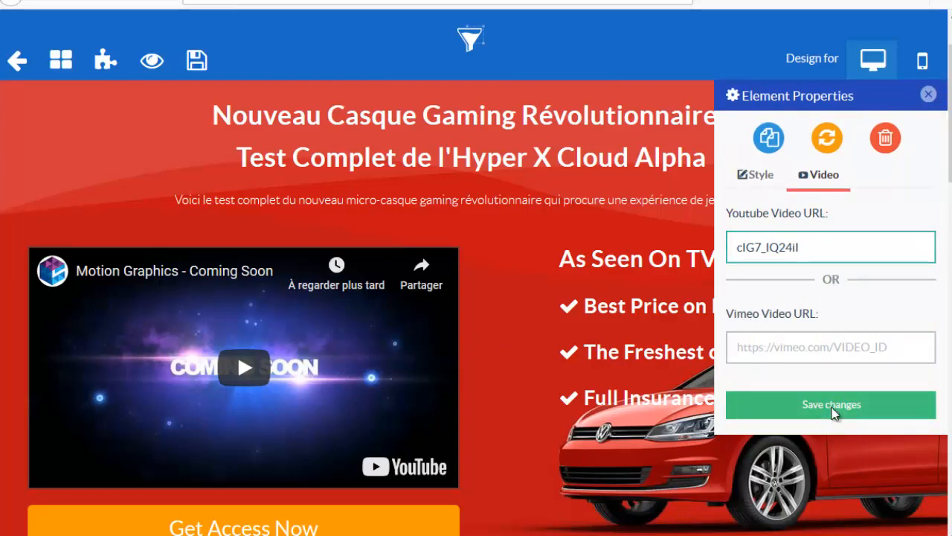
click(915, 94)
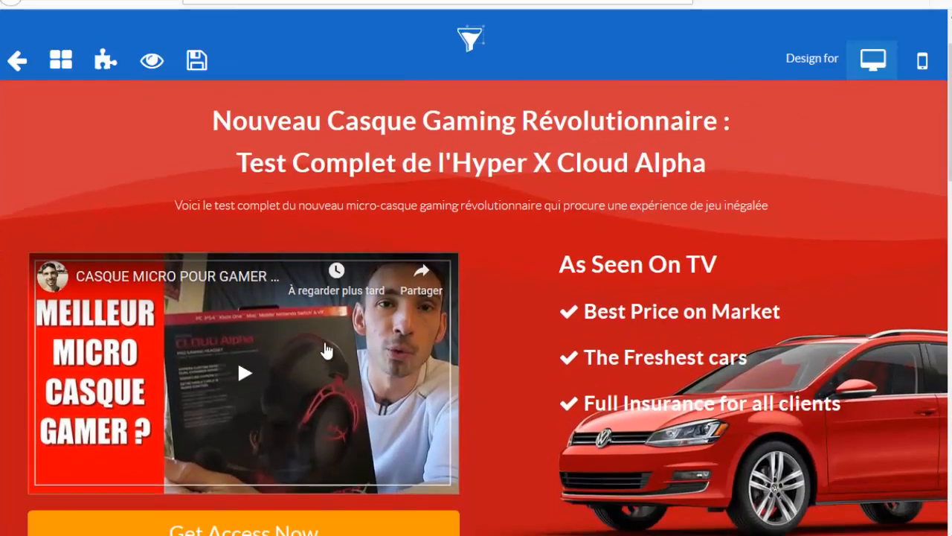
scroll(429, 240, down, 1)
scroll(400, 476, down, 2)
scroll(525, 325, up, 2)
scroll(393, 383, down, 3)
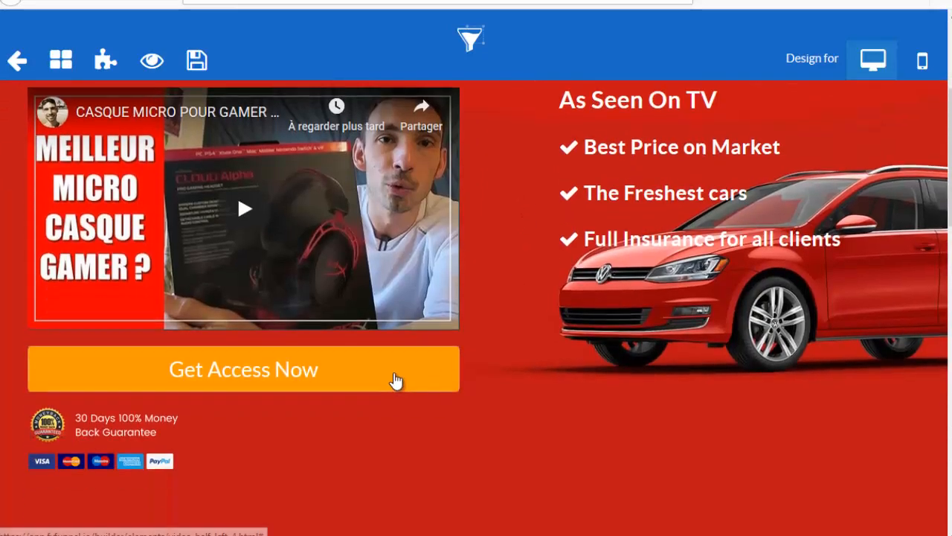
click(801, 289)
click(825, 184)
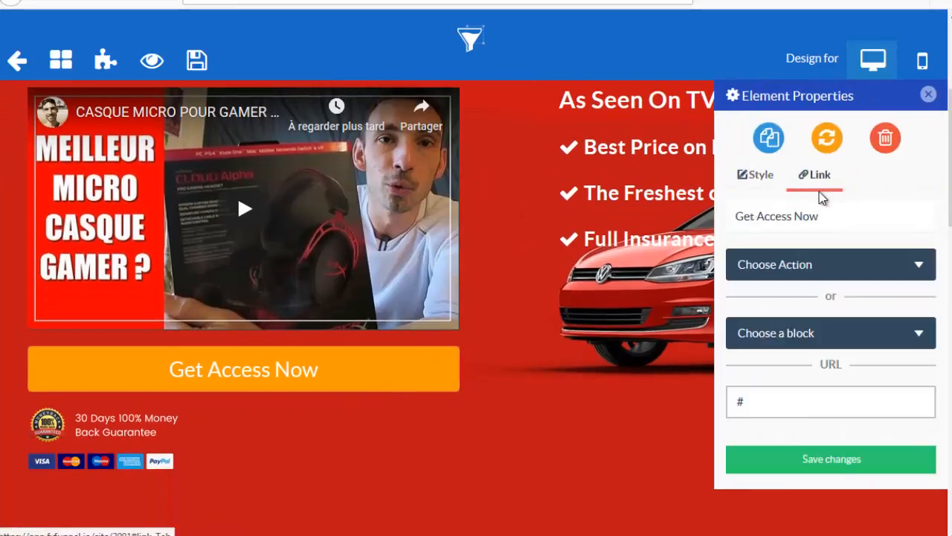
drag(819, 215, 586, 213)
text(Accès Immédiat)
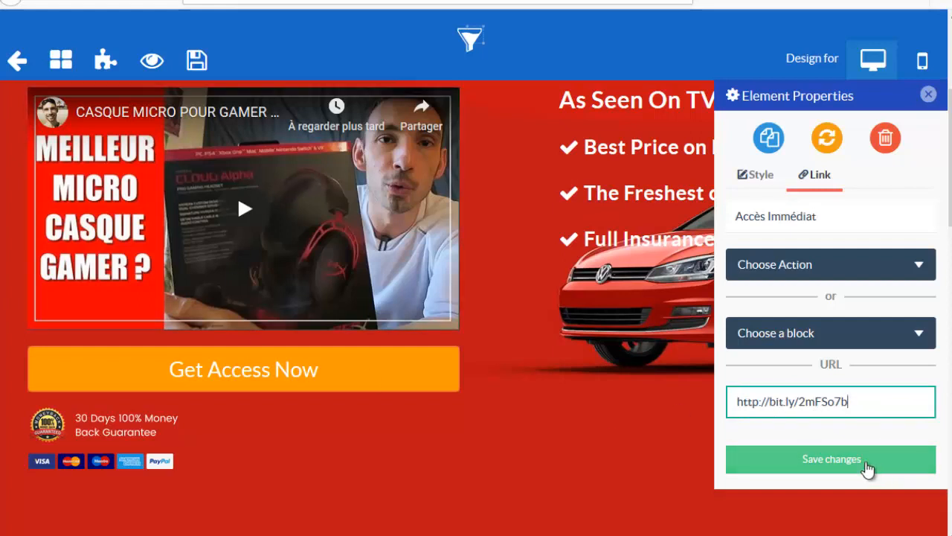
click(865, 468)
scroll(857, 447, down, 2)
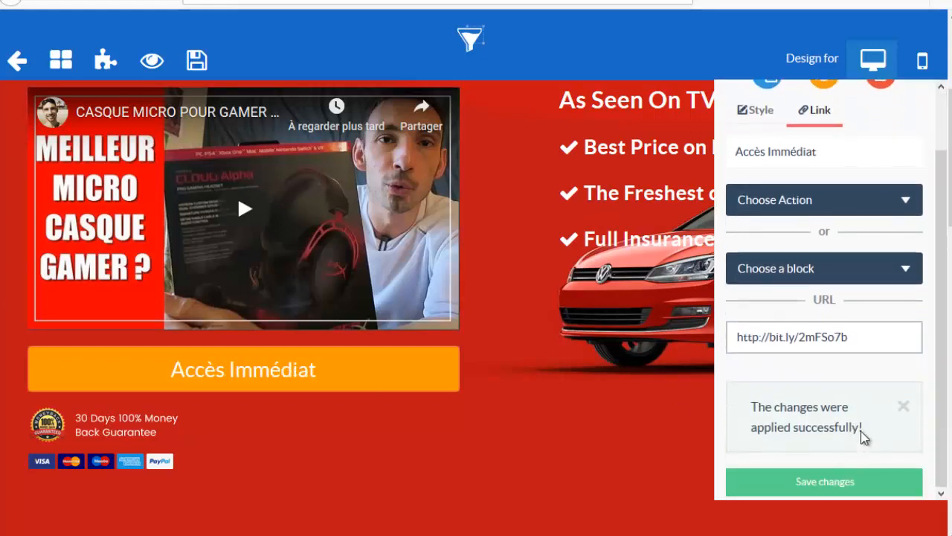
click(197, 60)
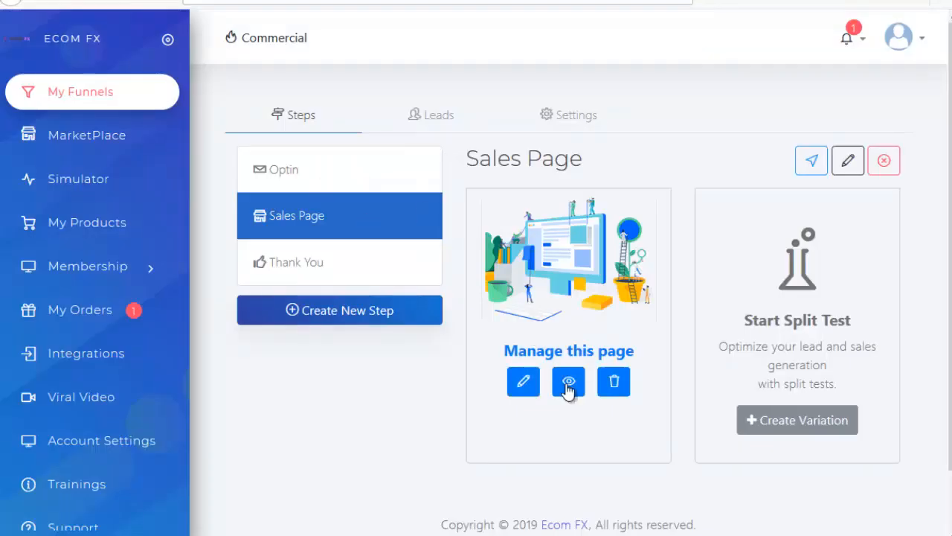
Preview the Sales Page from the funnel's steps and check the product page its button leads to.
click(568, 382)
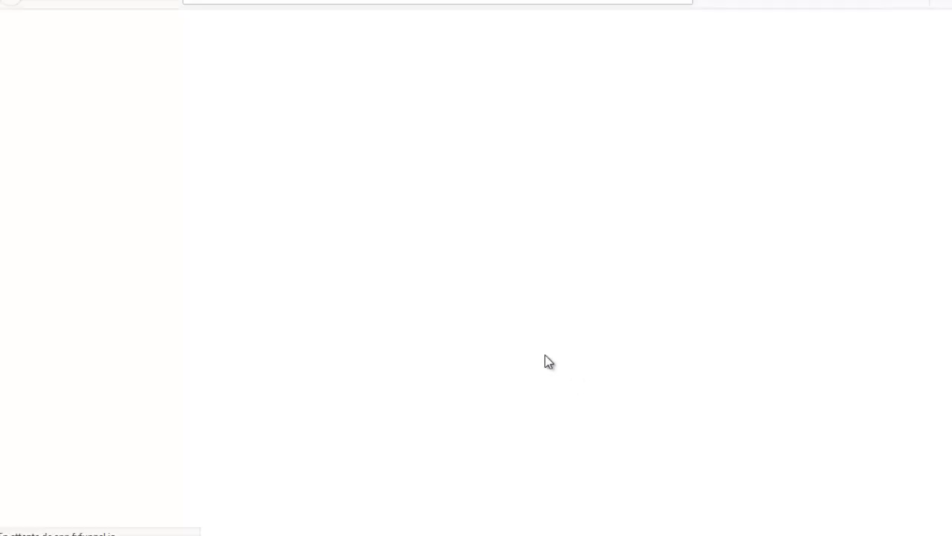
scroll(453, 378, down, 1)
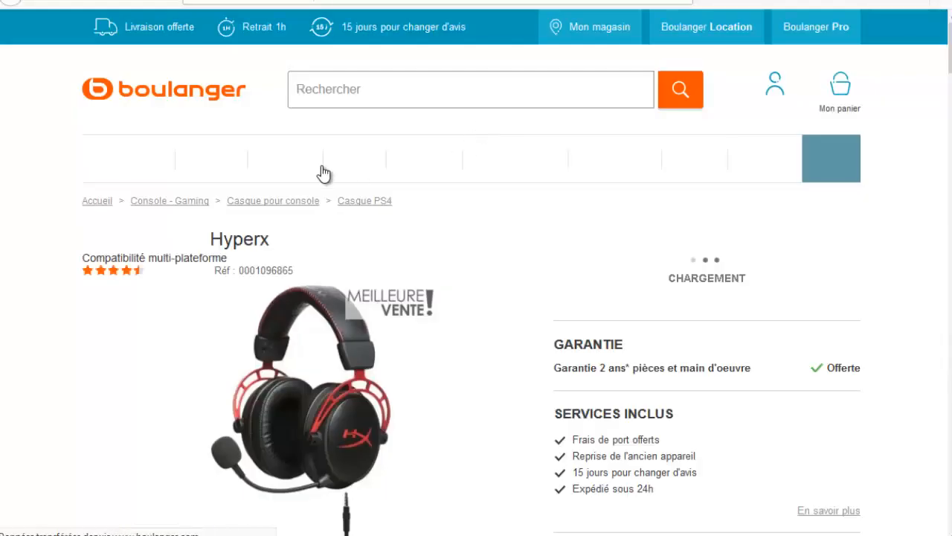
scroll(514, 334, down, 2)
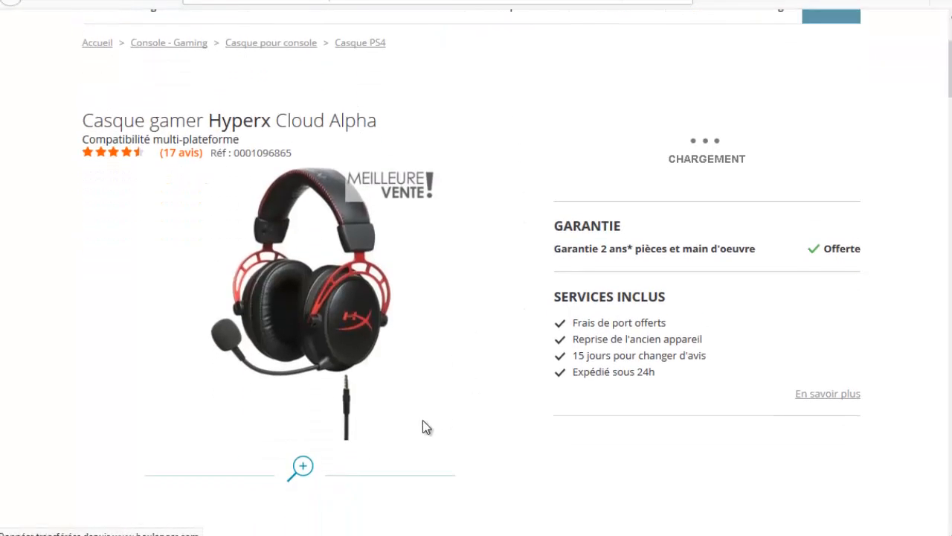
scroll(423, 421, up, 2)
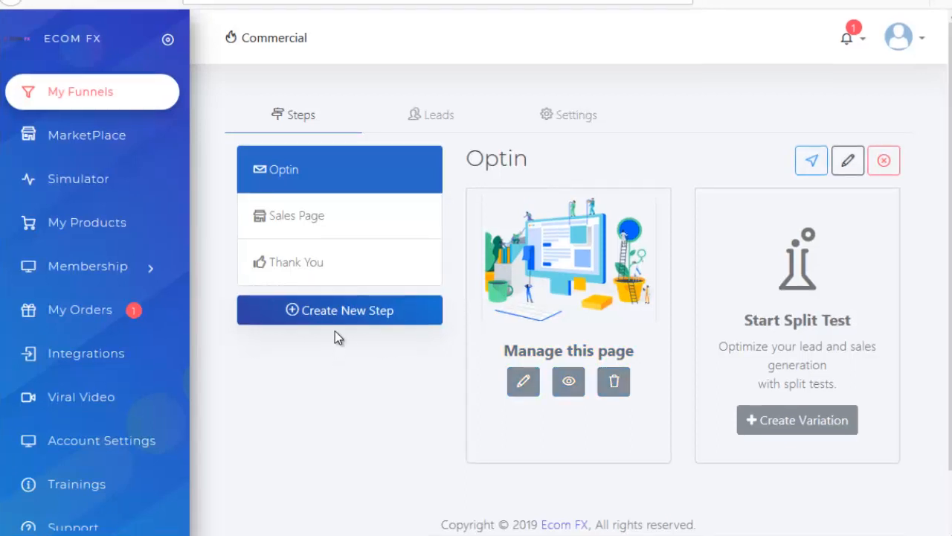
Add an Order Form step titled "Casque Gaming Order Form" to the funnel and place it just before the Thank You step.
click(346, 316)
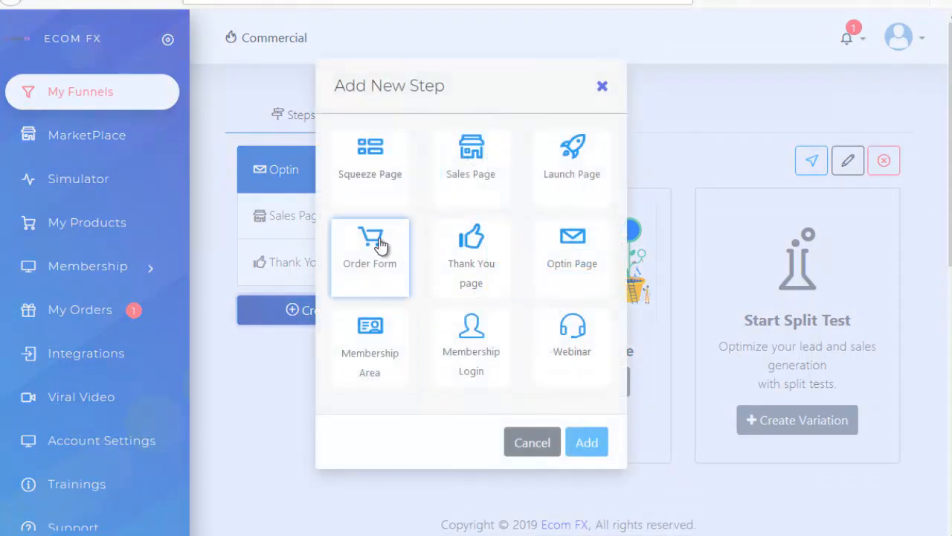
click(378, 243)
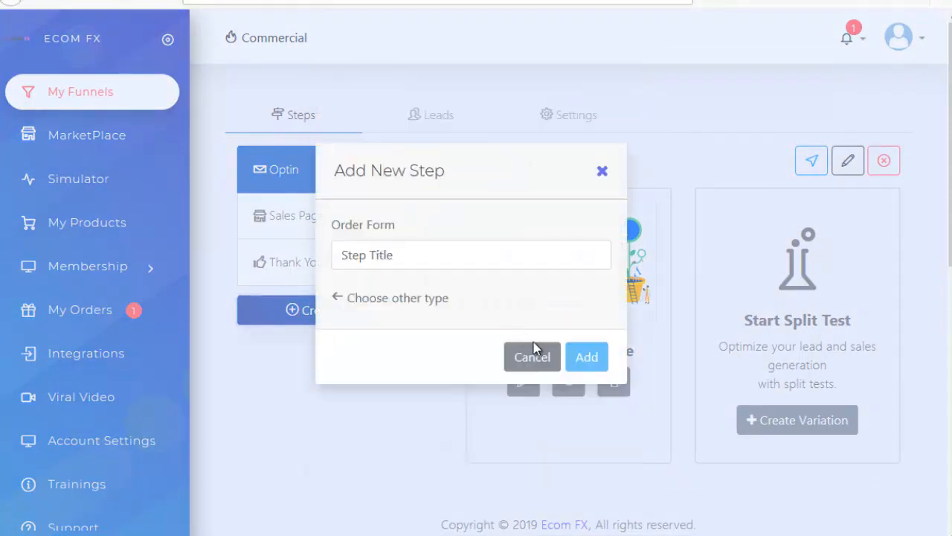
click(413, 256)
text(Casque Gaming Order Form)
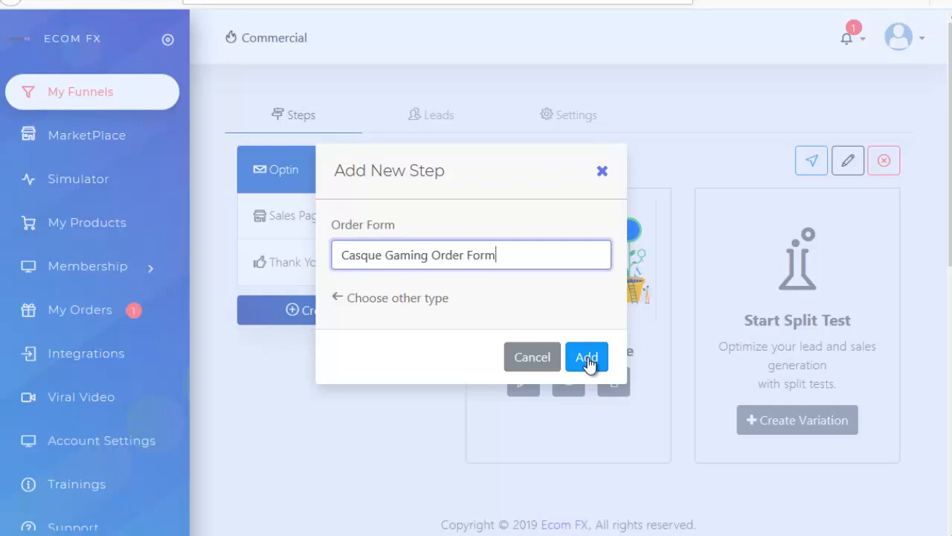
click(585, 359)
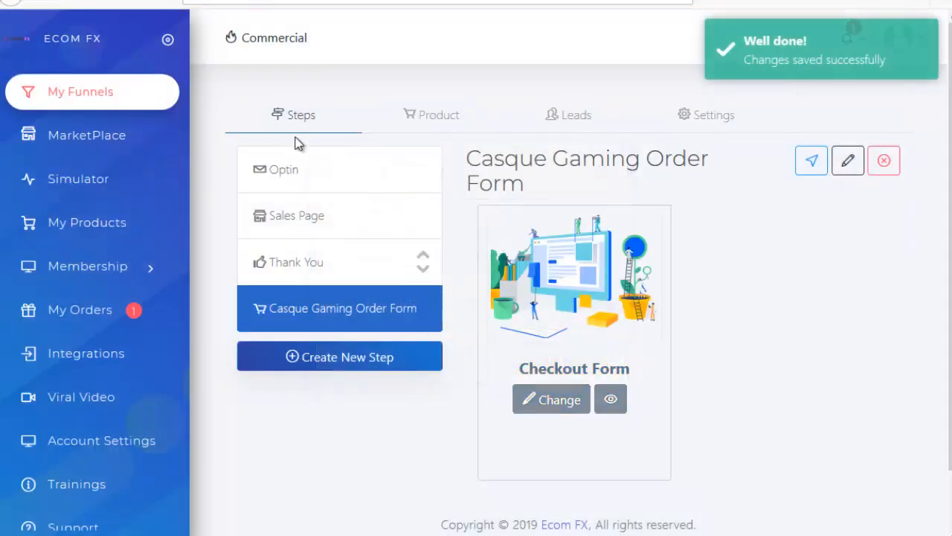
click(422, 305)
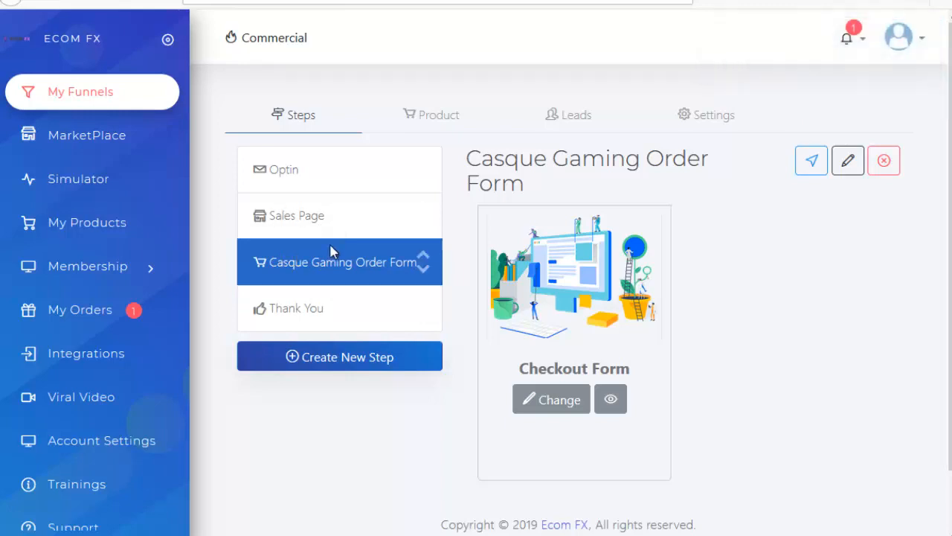
Link the Sales Page's "Accès Immédiat" button to the "Casque Gaming Order Form" step and save the page.
click(308, 217)
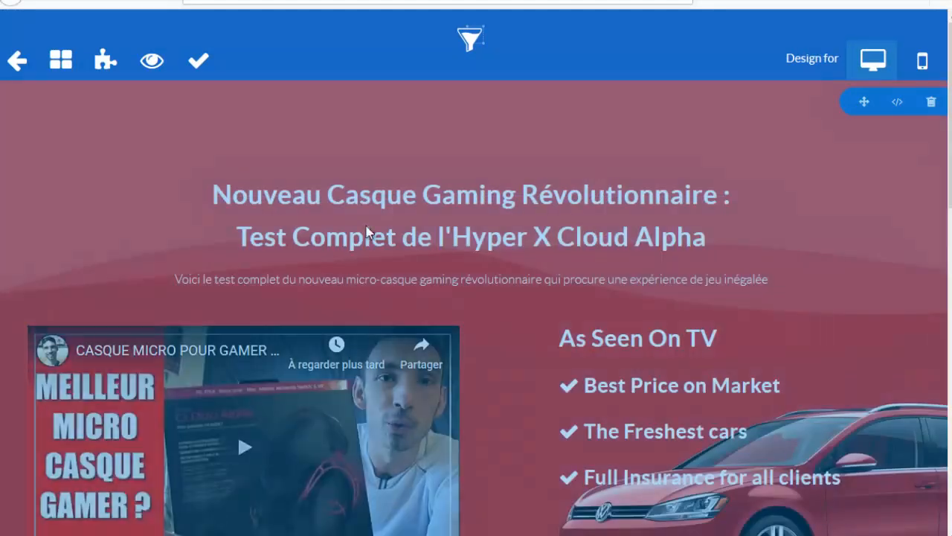
scroll(372, 234, down, 3)
click(418, 377)
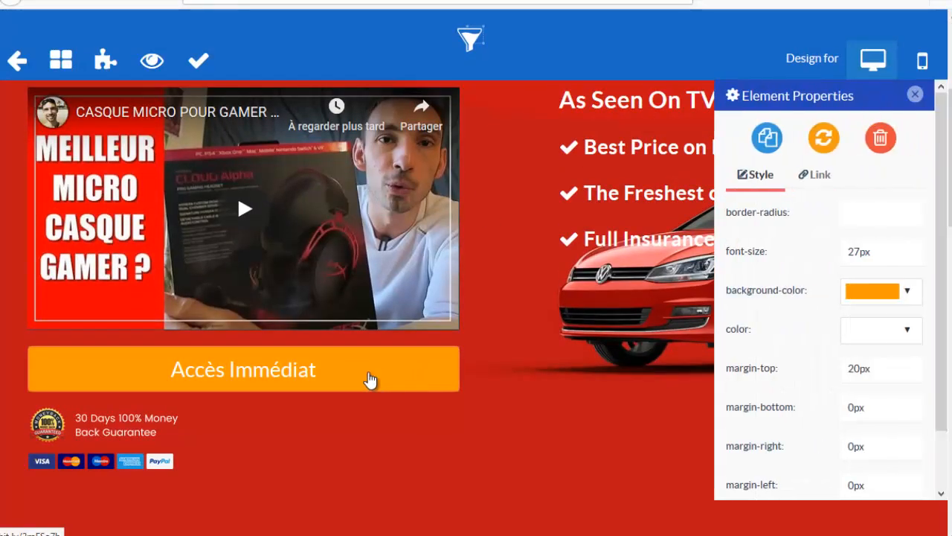
click(819, 176)
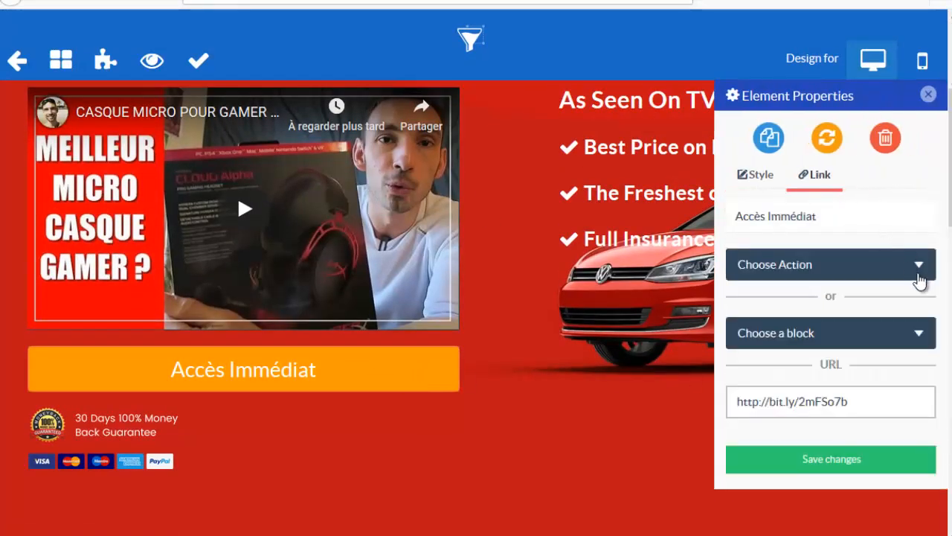
click(920, 266)
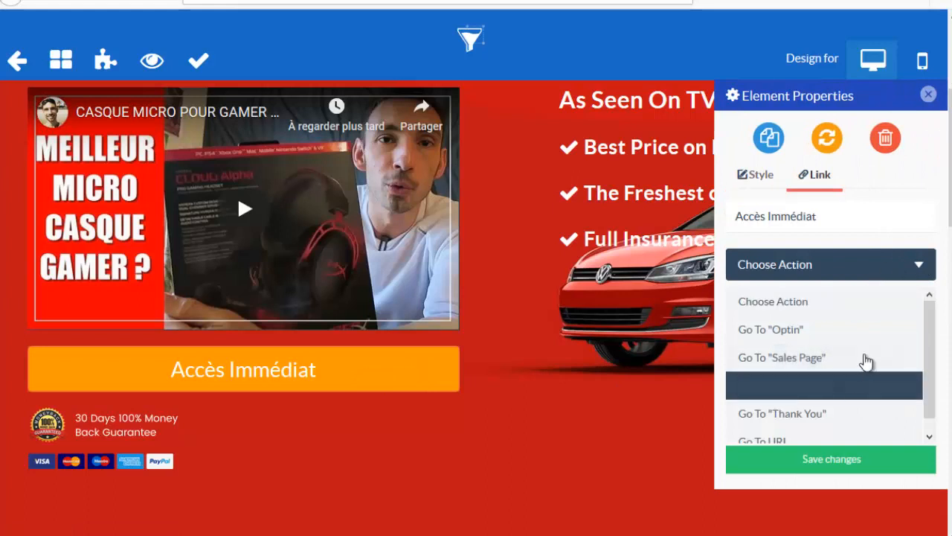
click(836, 386)
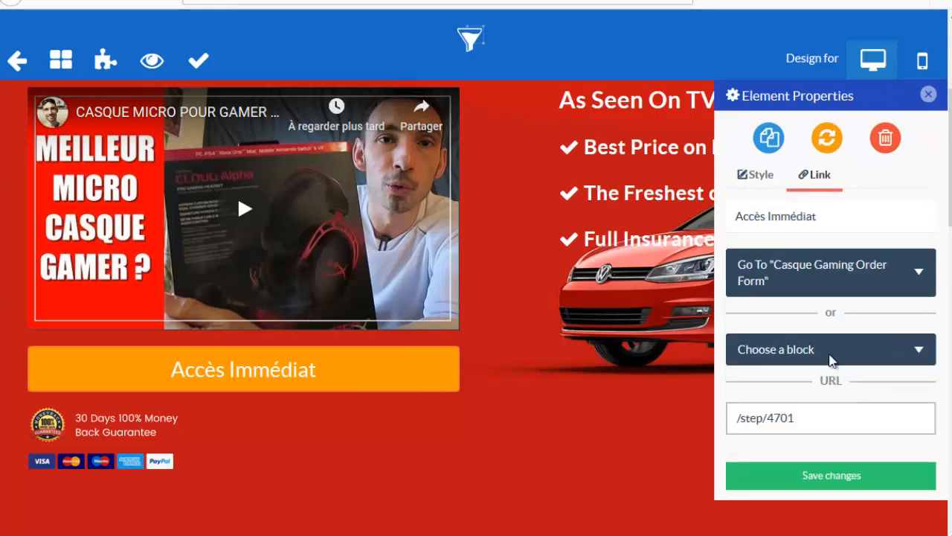
click(845, 477)
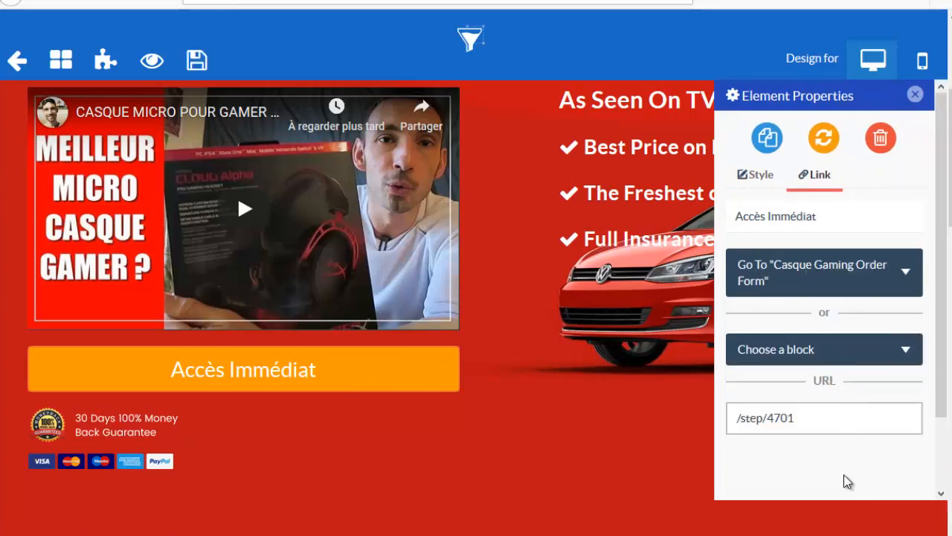
scroll(749, 410, down, 3)
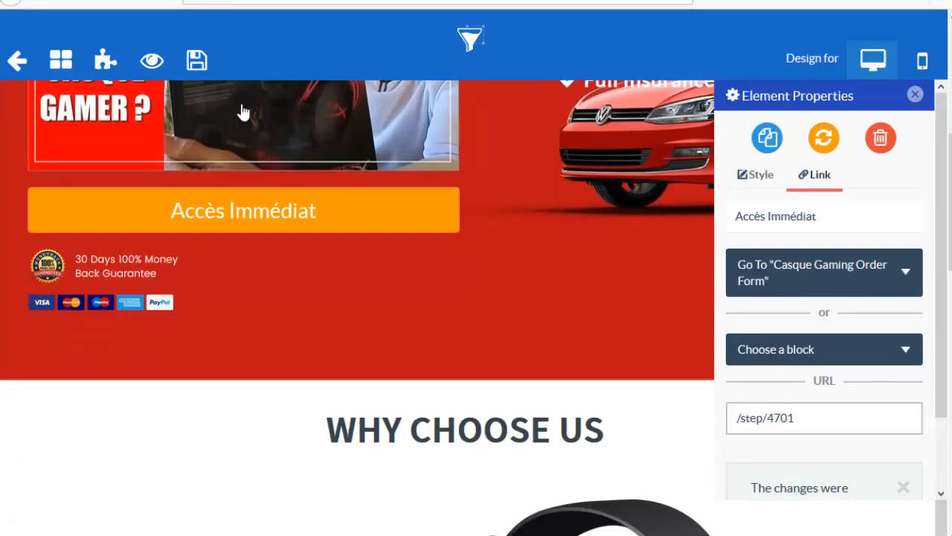
click(202, 62)
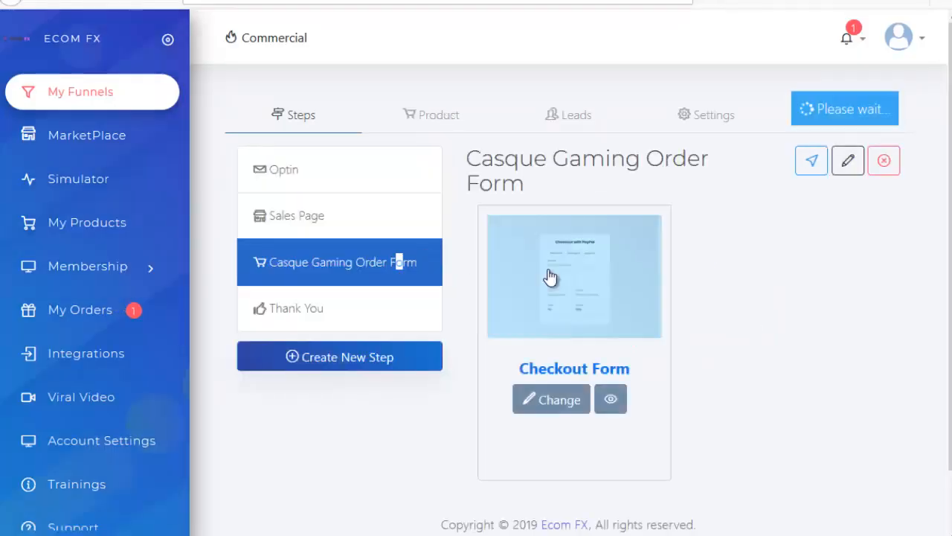
Apply the grey "Checkout with PayPal" template to the order form step's checkout form.
click(551, 402)
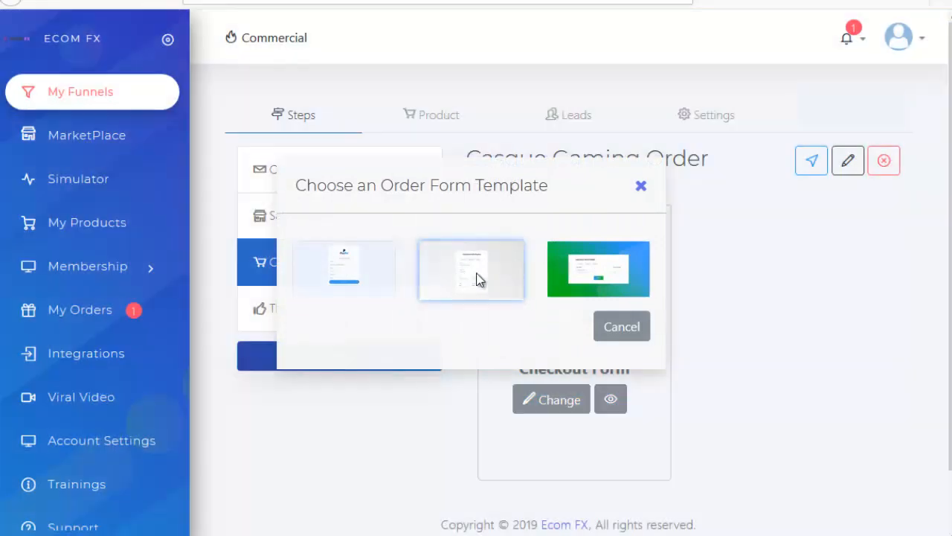
click(480, 277)
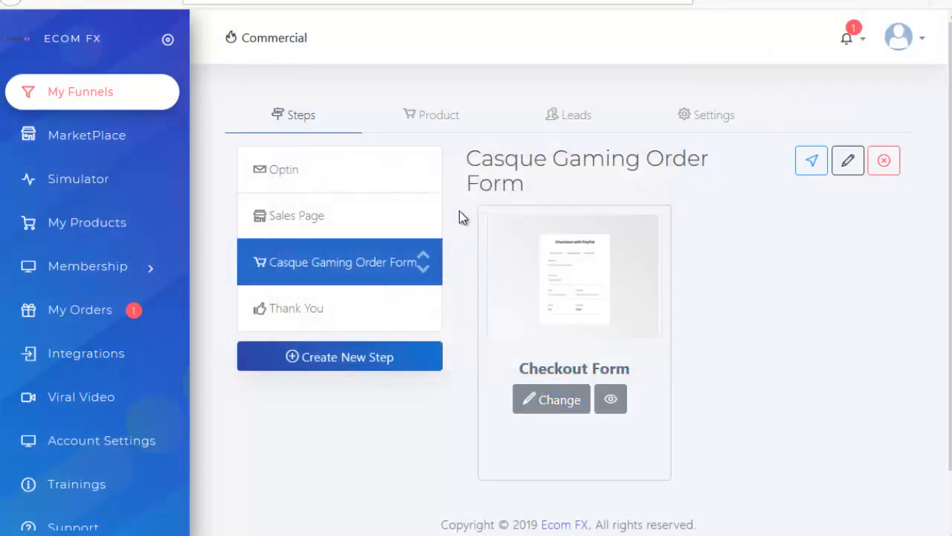
Start a new product for the "Casque Gaming Order Form" step, titled "Casque Gaming" and priced at 149 Euro.
click(424, 117)
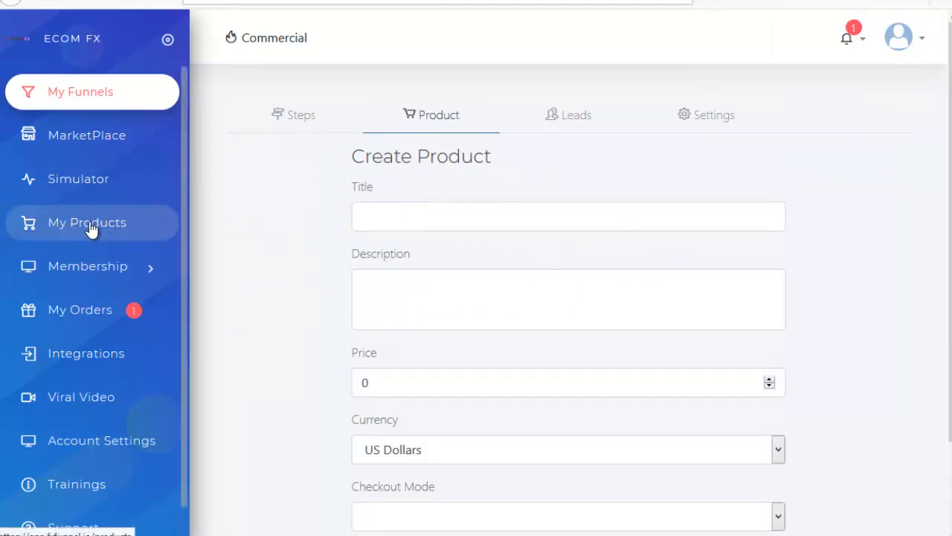
click(113, 232)
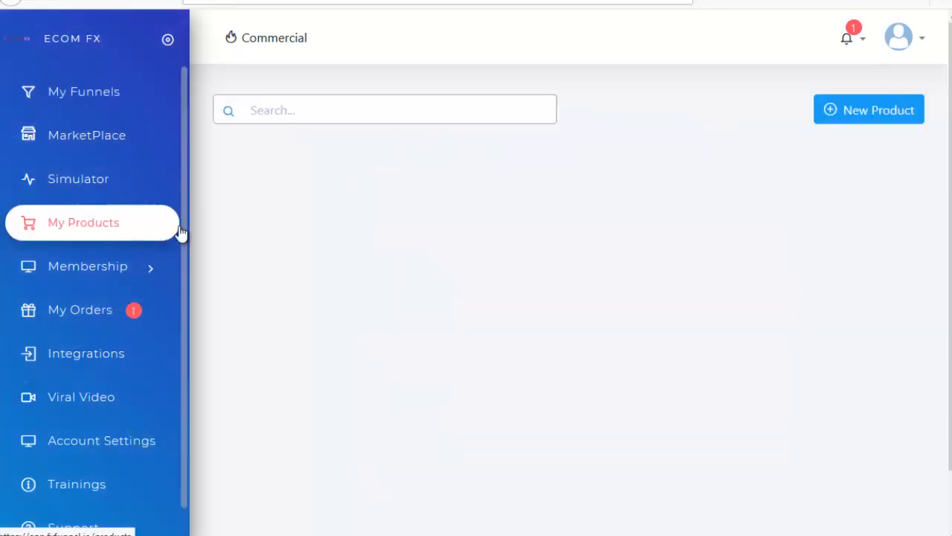
click(891, 111)
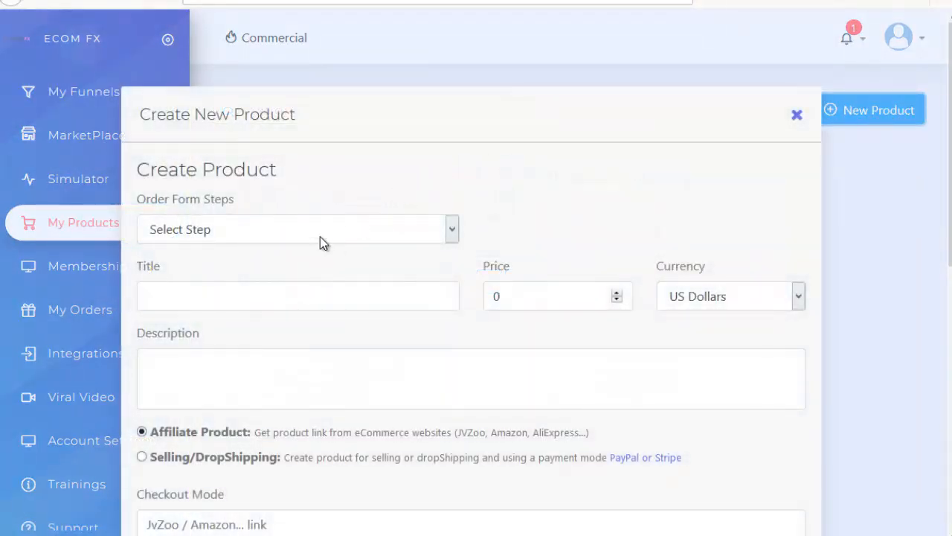
click(432, 237)
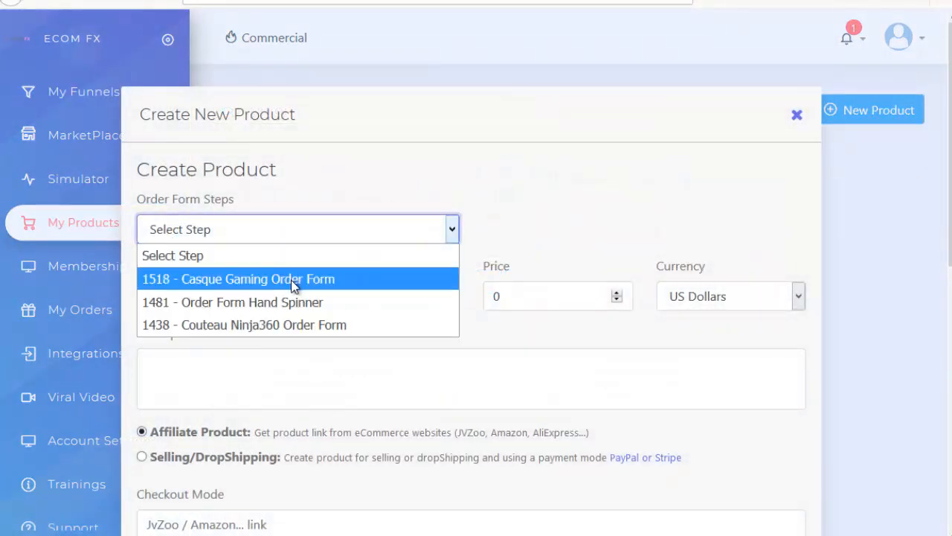
click(211, 279)
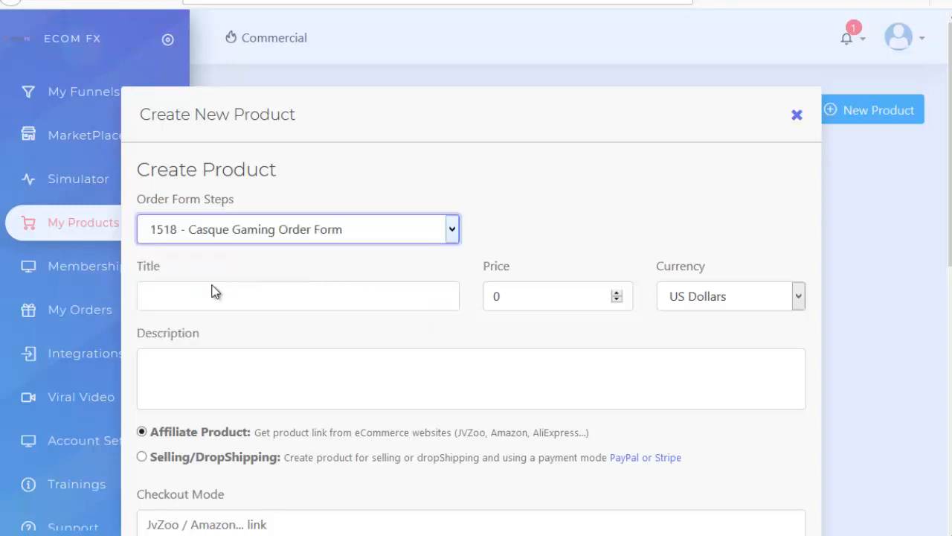
click(180, 292)
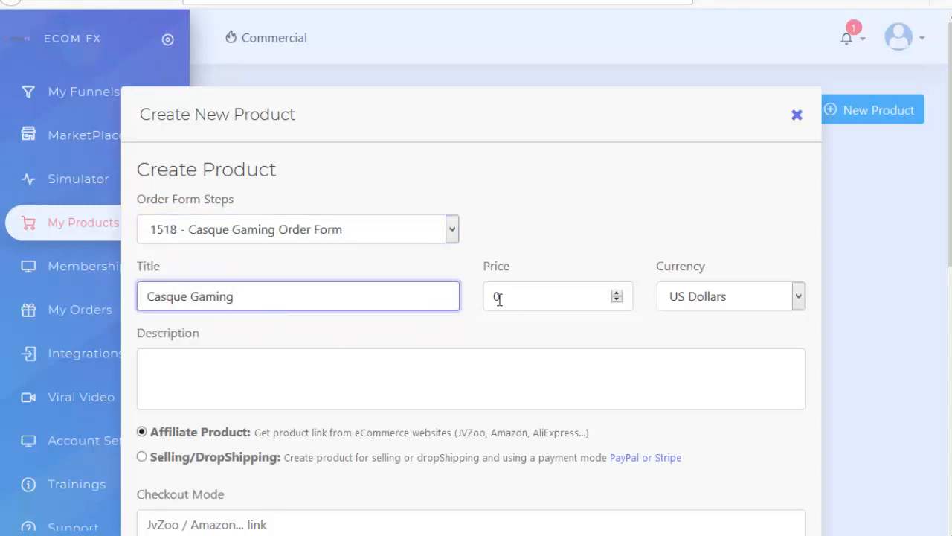
drag(498, 299, 489, 298)
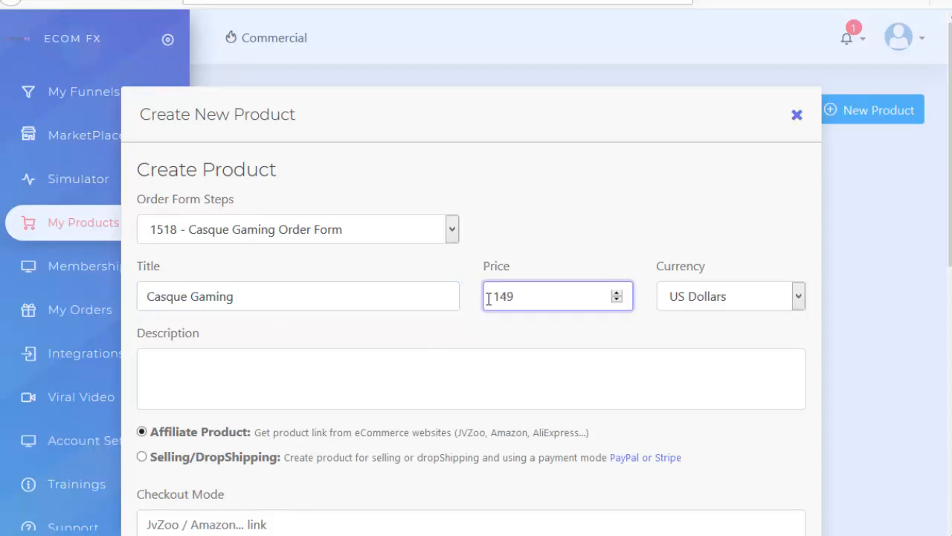
click(801, 298)
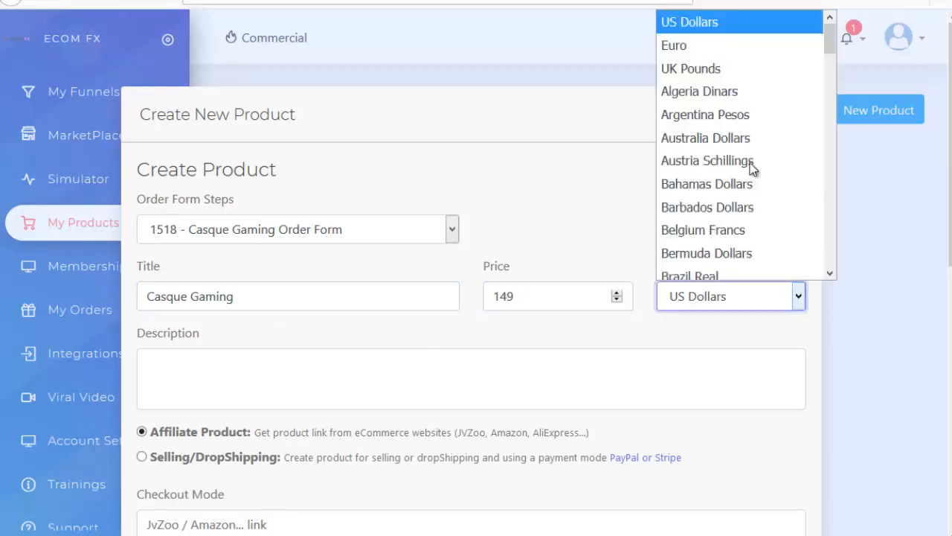
click(685, 38)
Describe the product as "Commande casque gaming", set it to Selling/DropShipping with the Stripe account and Express Checkout, and submit it.
scroll(586, 234, down, 1)
scroll(585, 234, down, 2)
click(495, 224)
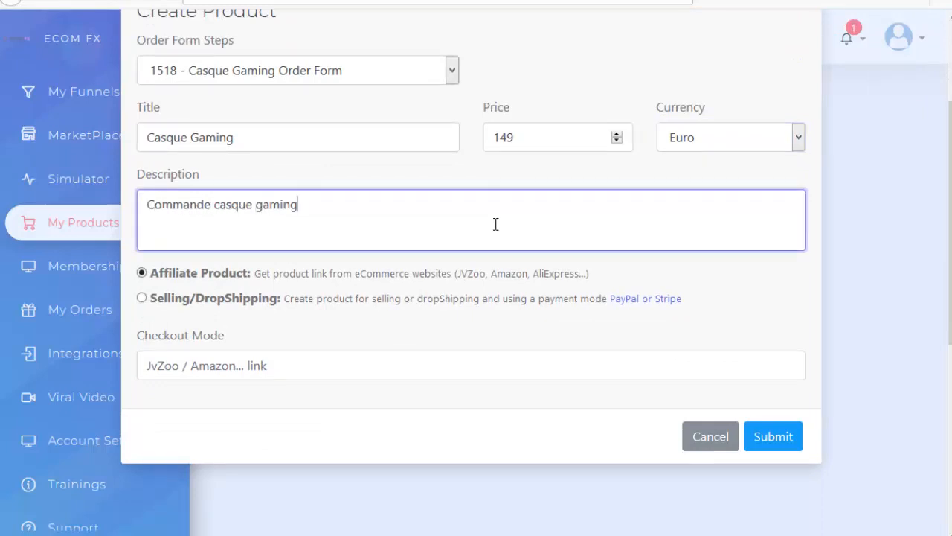
click(142, 299)
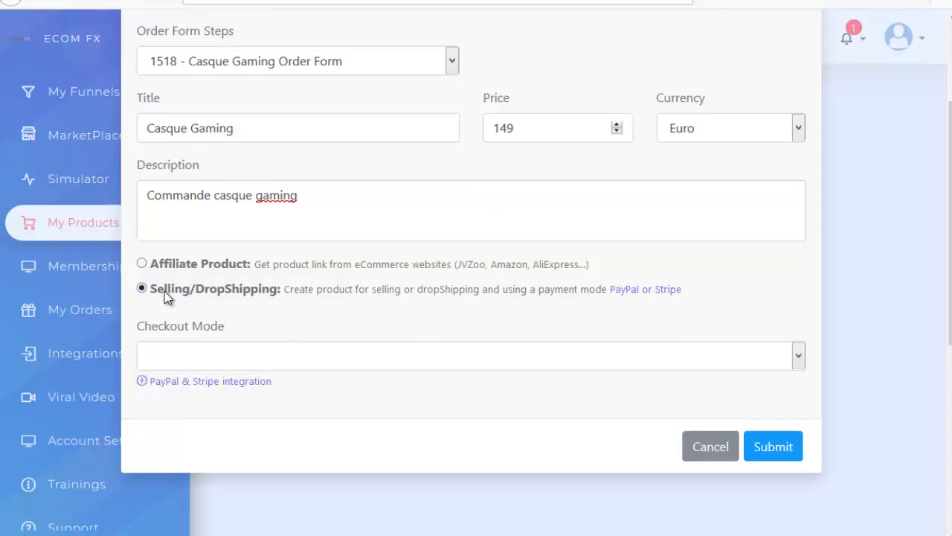
click(442, 355)
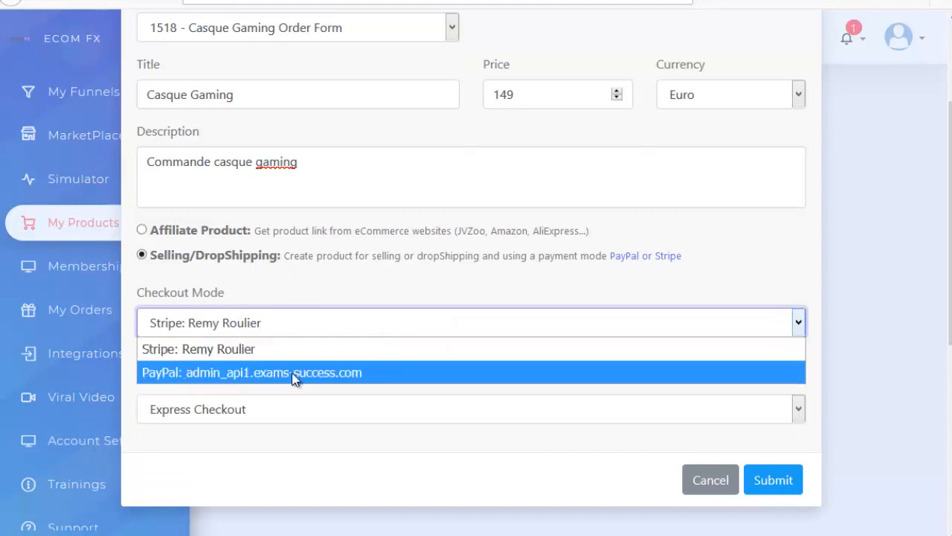
click(276, 408)
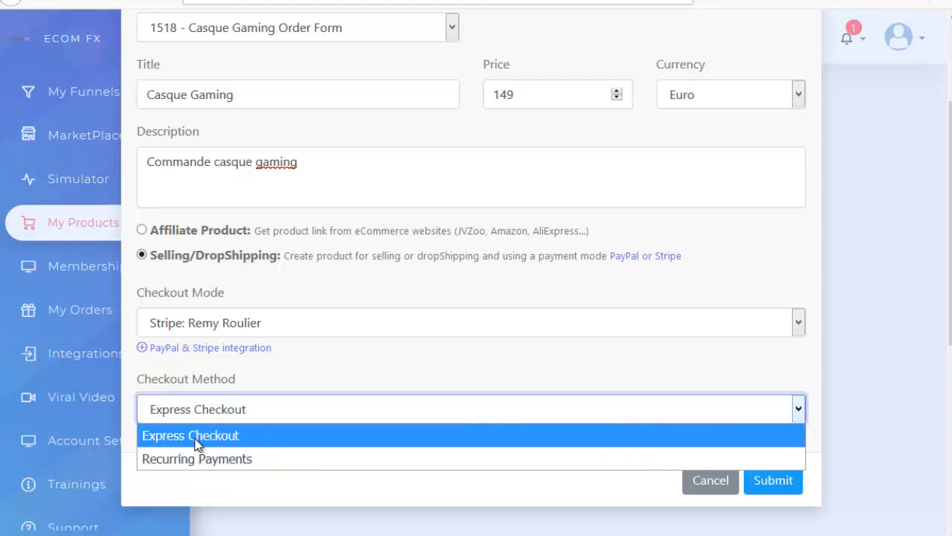
click(434, 367)
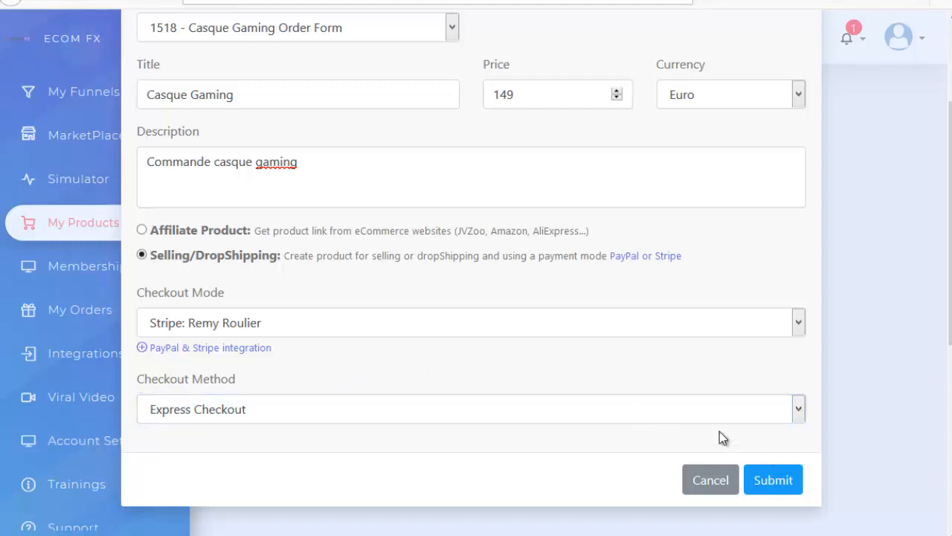
click(777, 482)
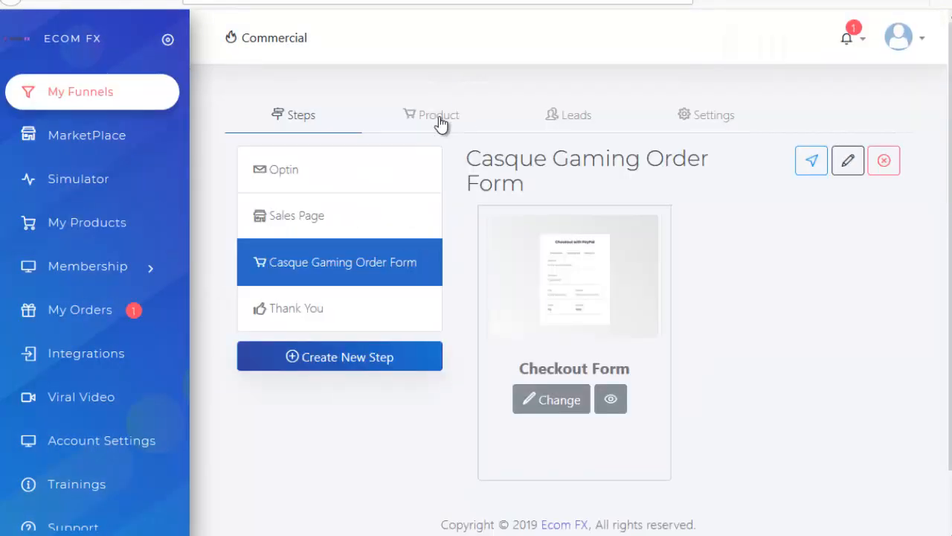
Review the product details attached to the order form step, from its title down to its checkout method.
click(439, 121)
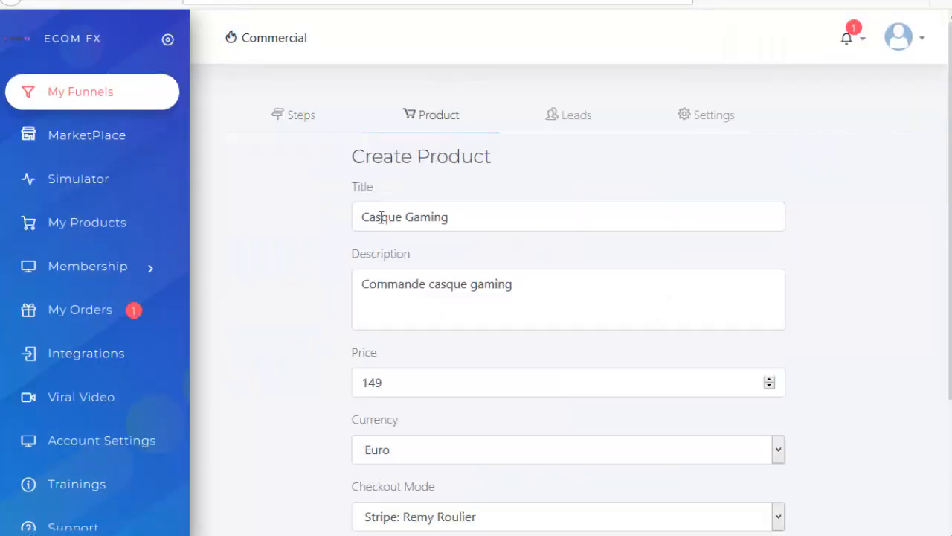
scroll(381, 217, down, 1)
scroll(563, 316, down, 1)
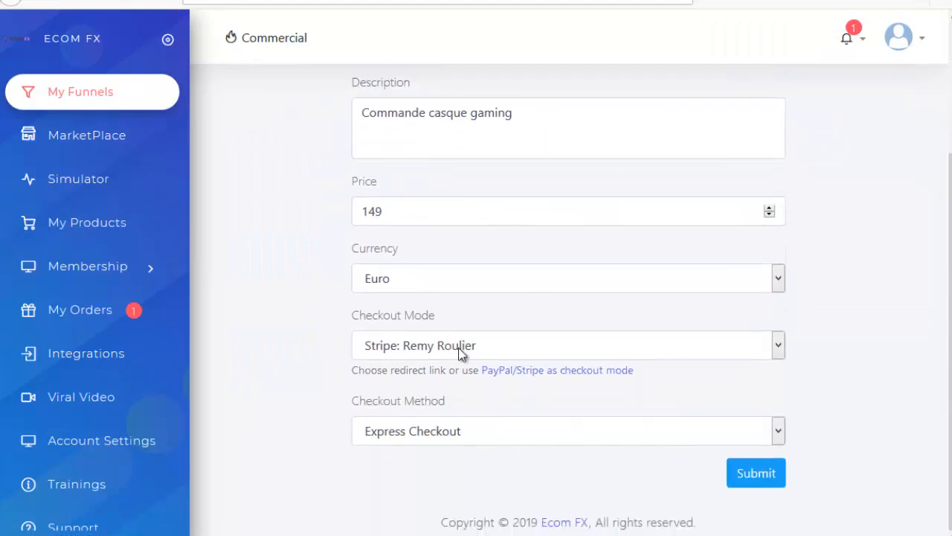
scroll(471, 365, up, 2)
scroll(425, 136, down, 2)
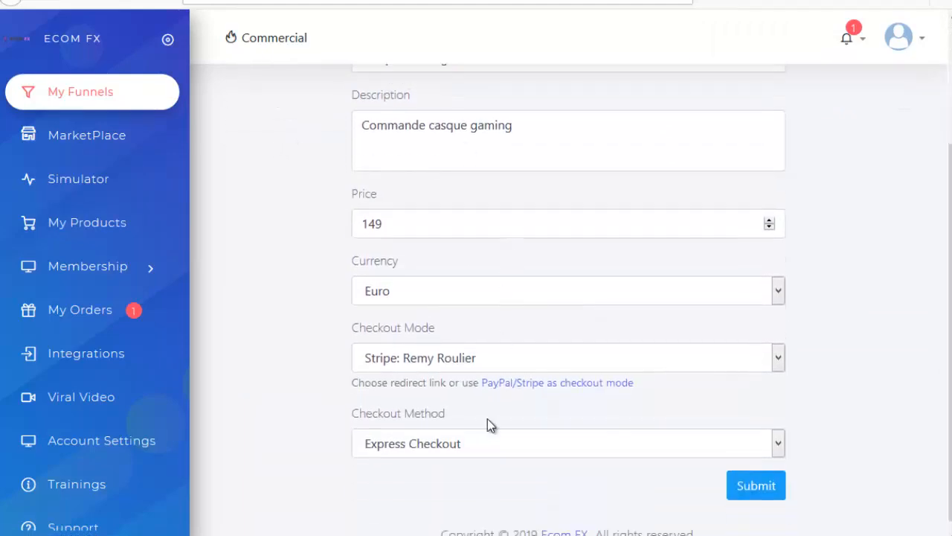
scroll(460, 298, up, 2)
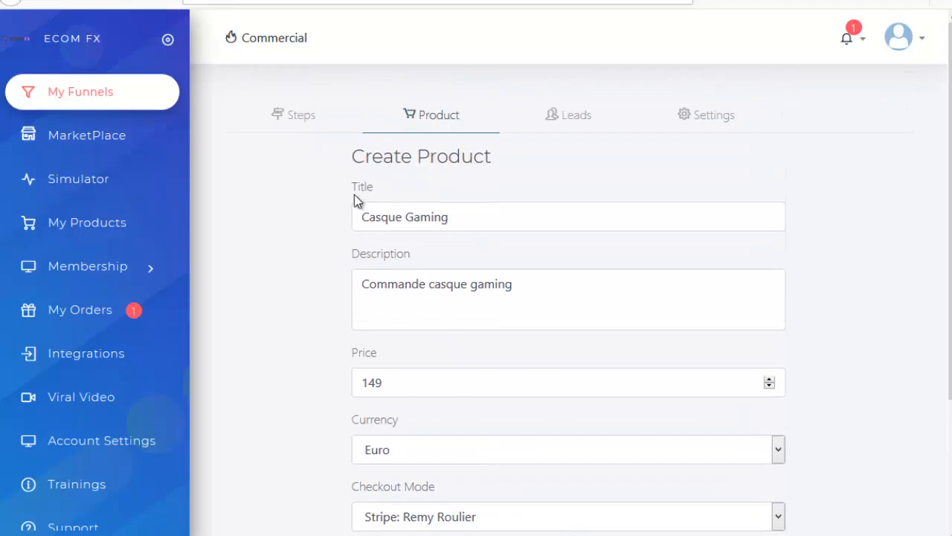
Set the Thank You step's page from the "Yellow TK Page" template in the Thank You category.
click(296, 127)
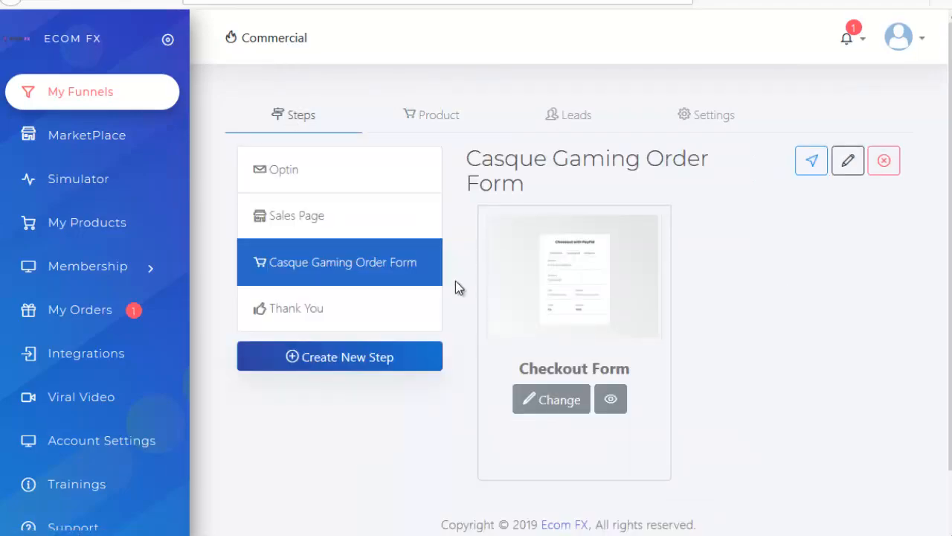
click(287, 305)
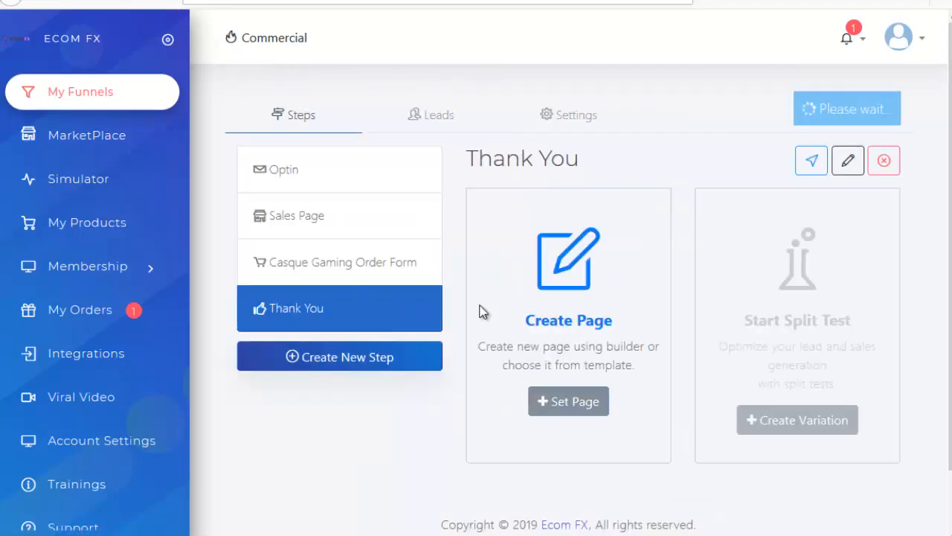
click(561, 407)
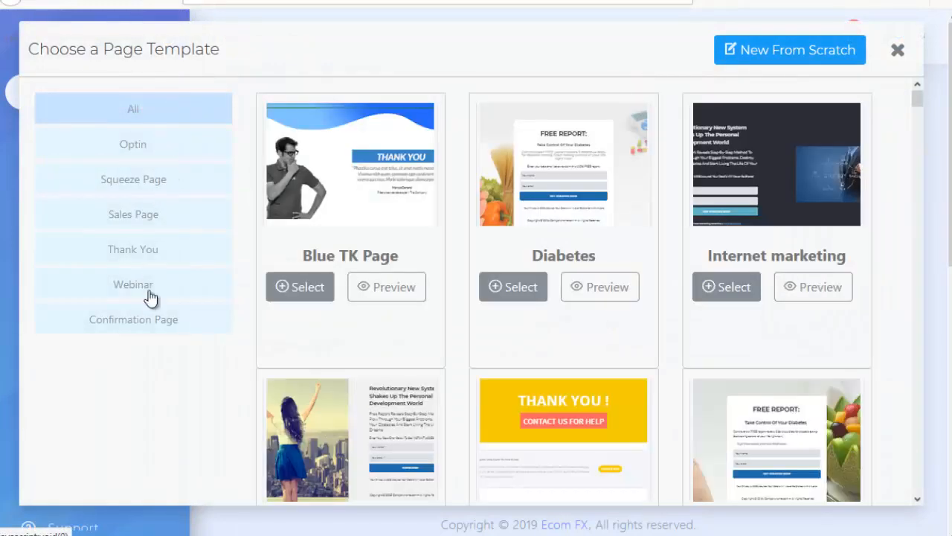
click(133, 251)
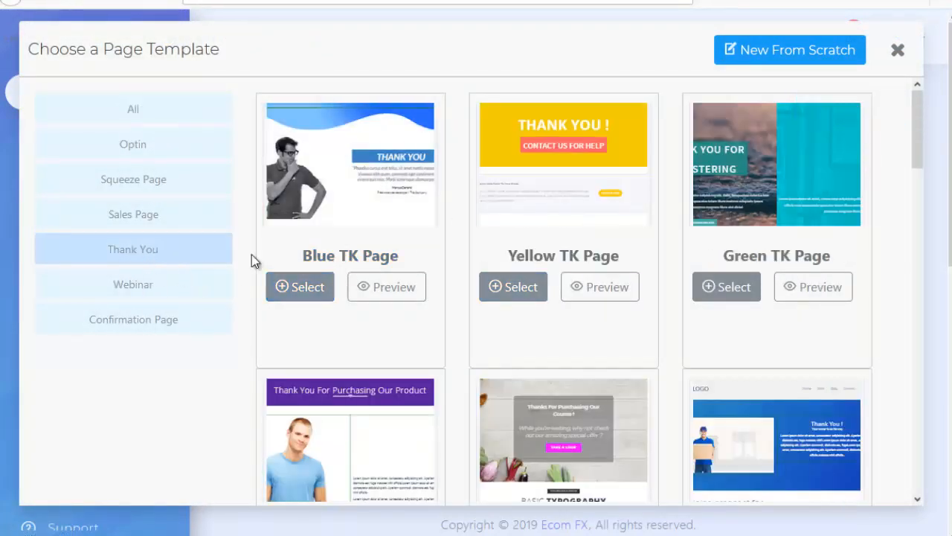
click(507, 290)
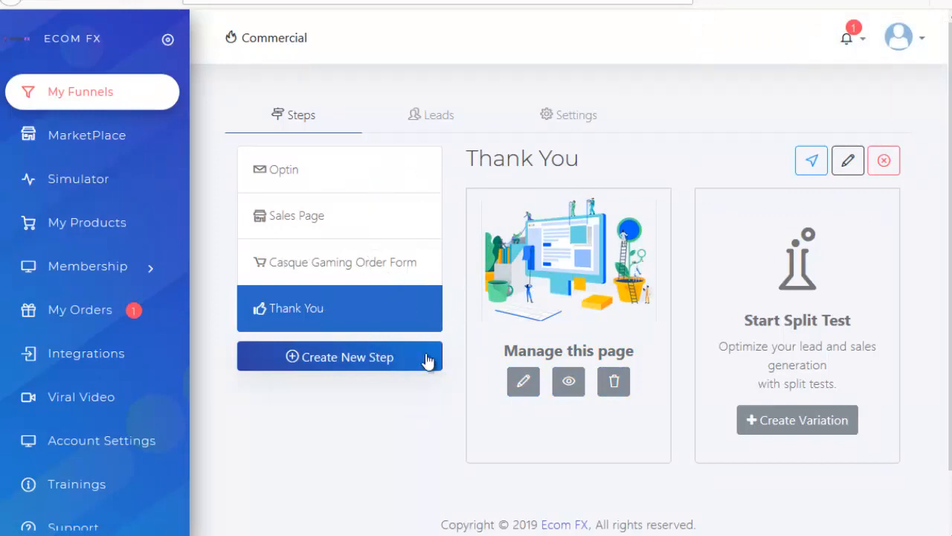
Edit the Thank You page's main heading to read "MERCI !" and save the page.
click(525, 383)
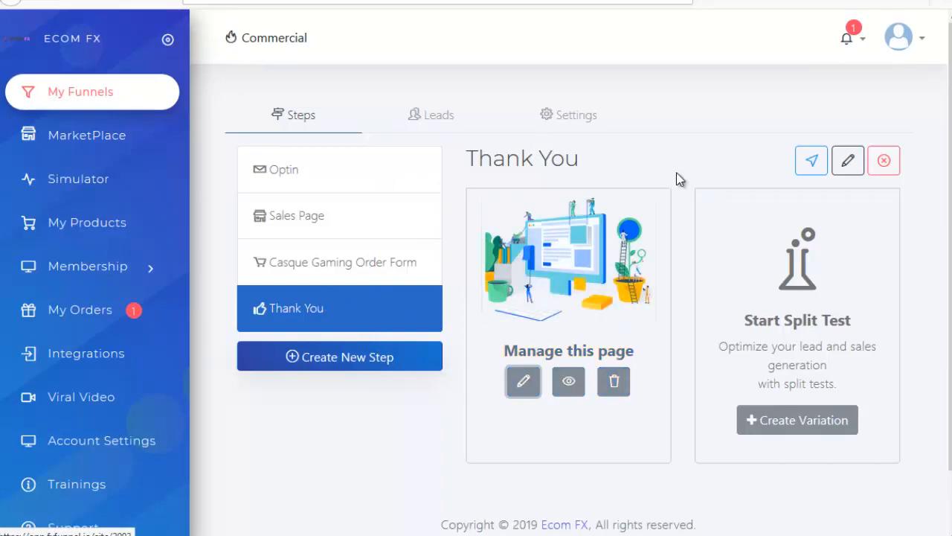
click(621, 186)
text(MERCI !)
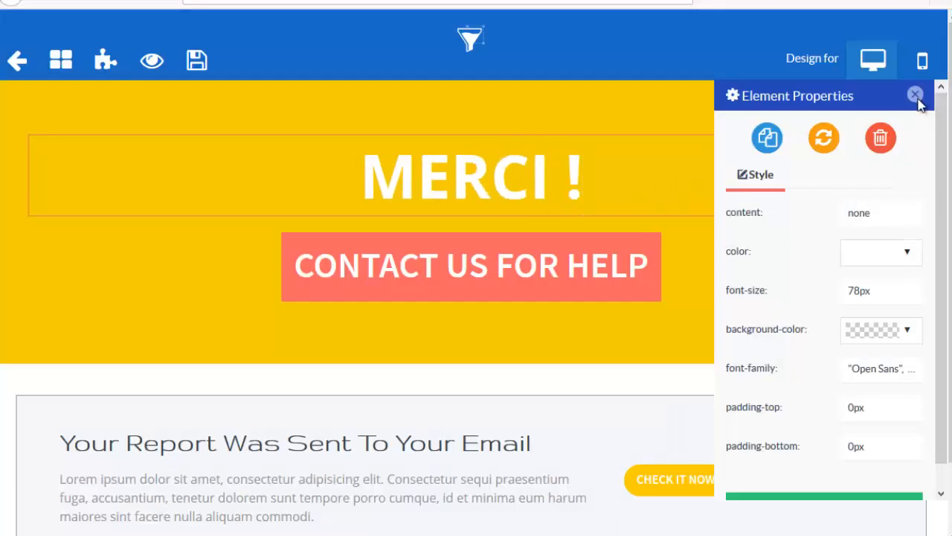
click(915, 95)
click(196, 60)
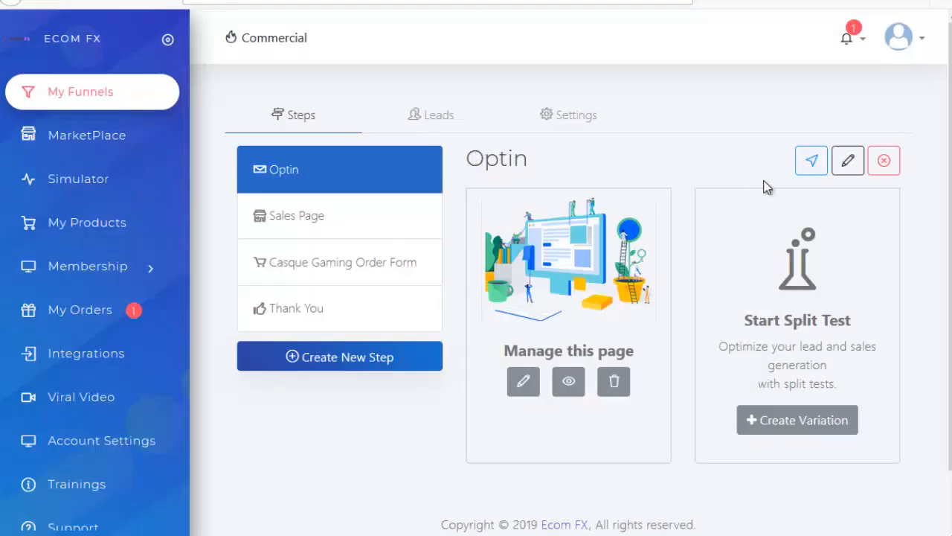
Open the live Optin page, enter the visitor's name and e-mail, and submit the form.
click(814, 163)
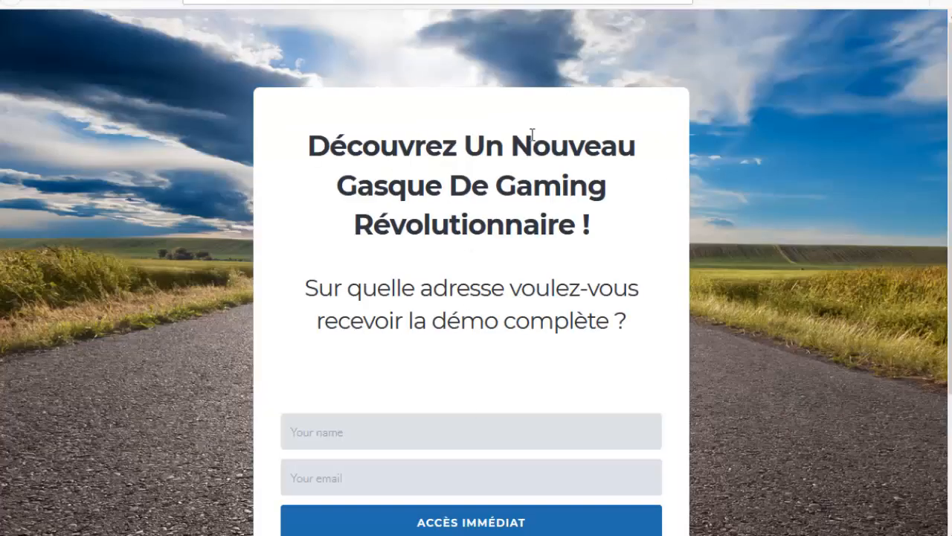
scroll(601, 207, down, 1)
click(365, 357)
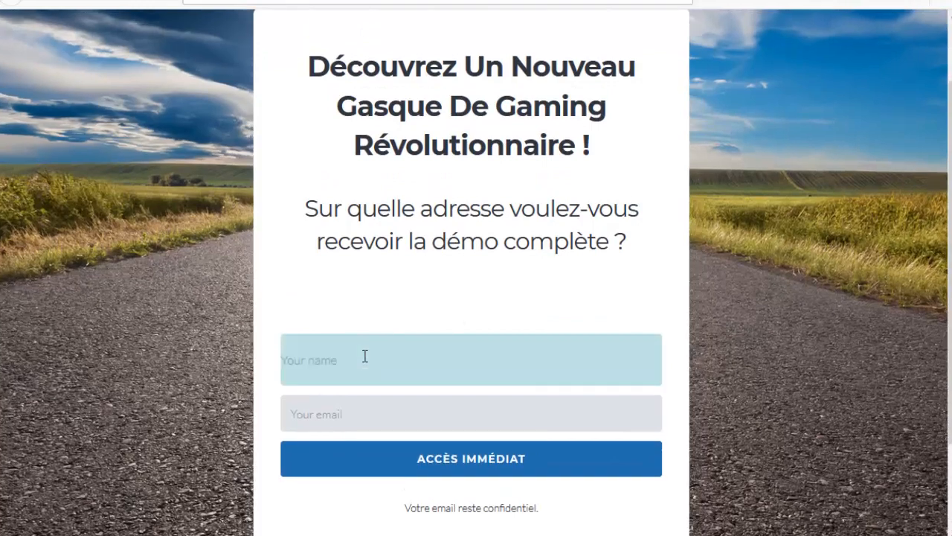
text(Remy)
key(Tab)
key(ctrl+v)
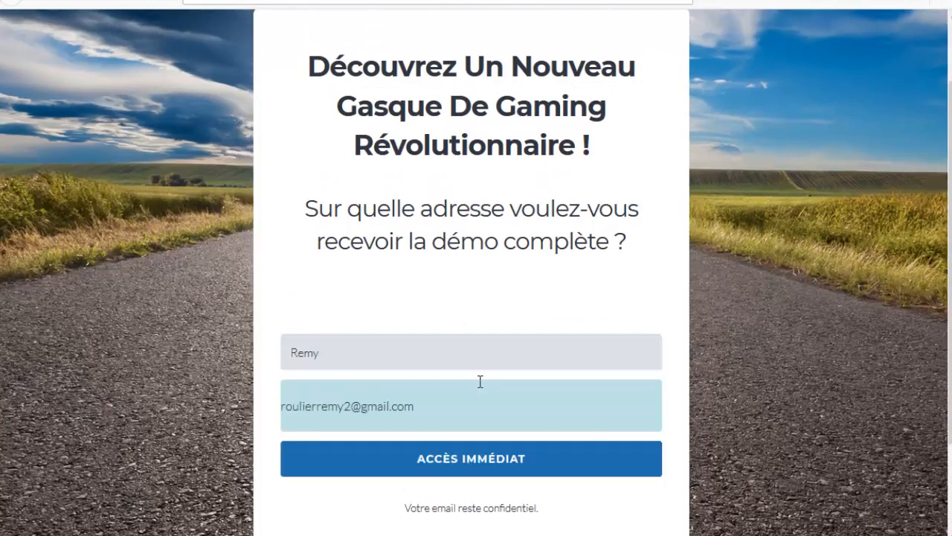
click(497, 465)
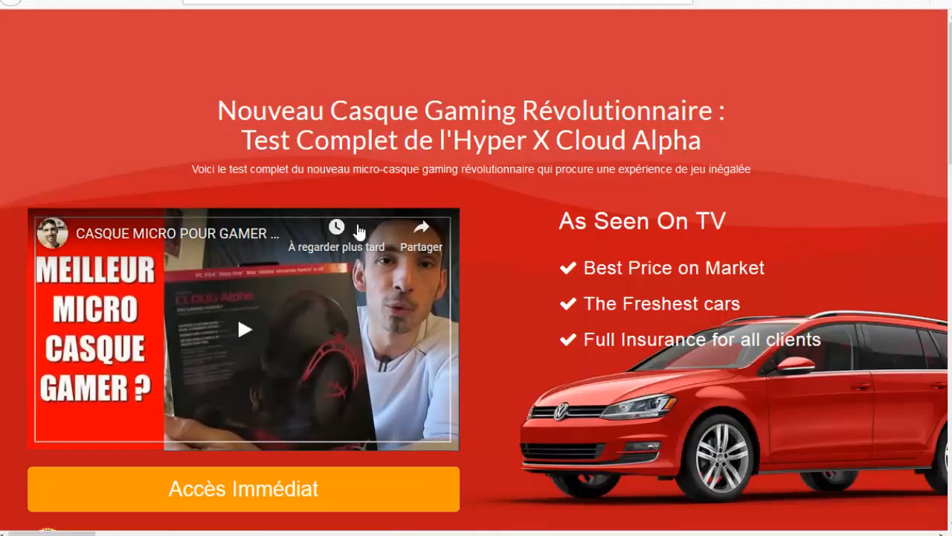
Look over the live sales page and test its embedded video by playing and pausing it.
scroll(445, 286, down, 1)
scroll(445, 286, down, 6)
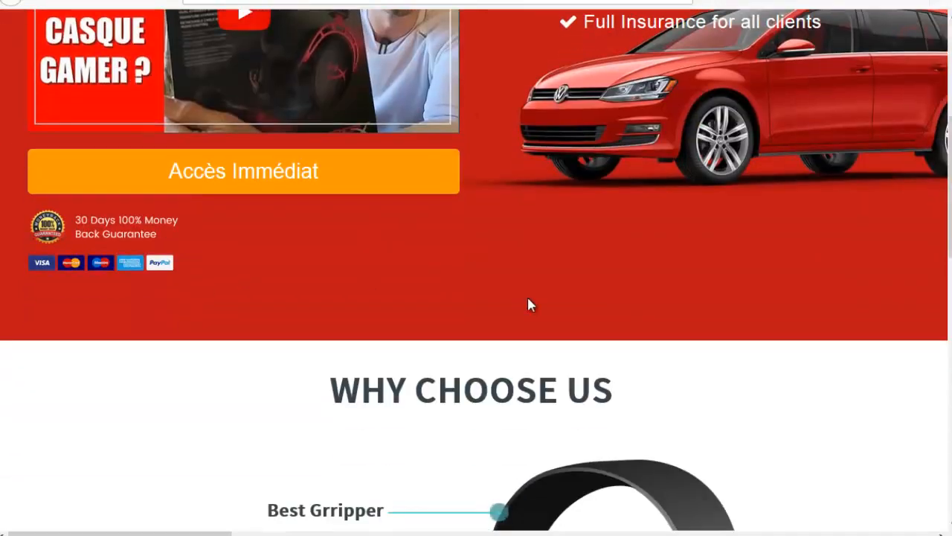
scroll(649, 262, up, 6)
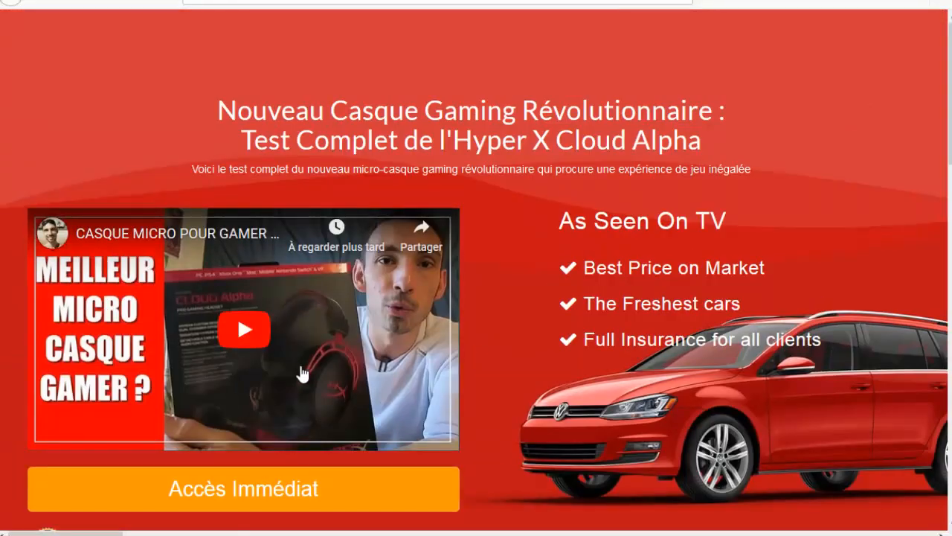
click(241, 330)
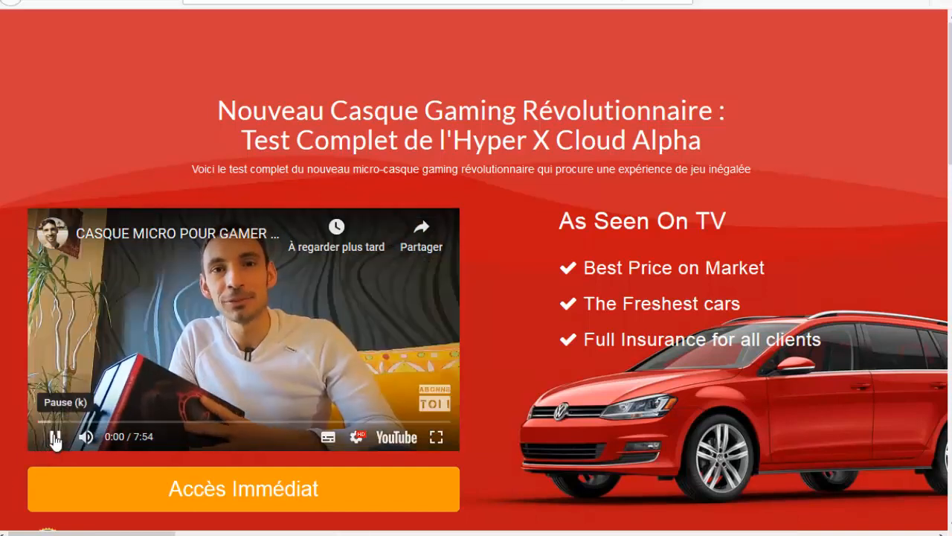
click(54, 439)
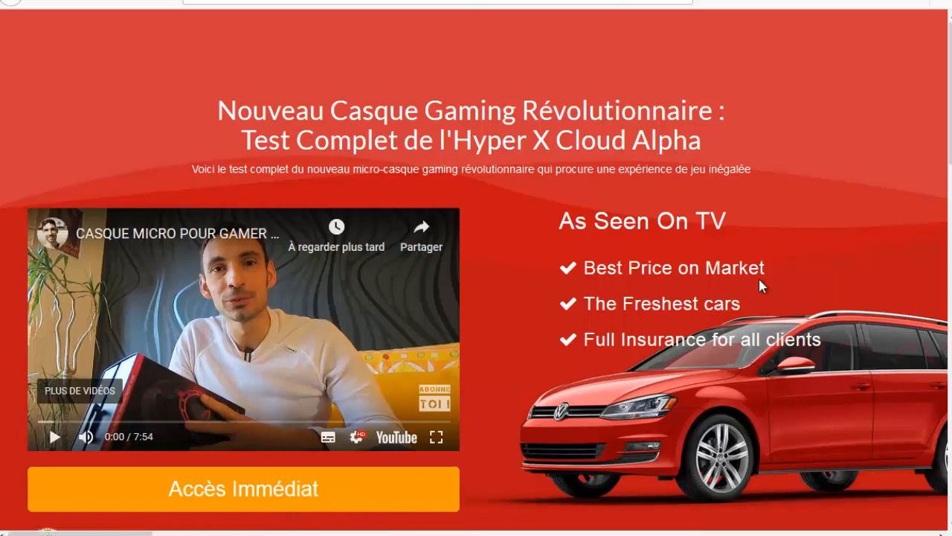
Follow the sales page's "Accès Immédiat" link to the checkout form and check its Shipping Info and Billing Info, including the price.
click(256, 485)
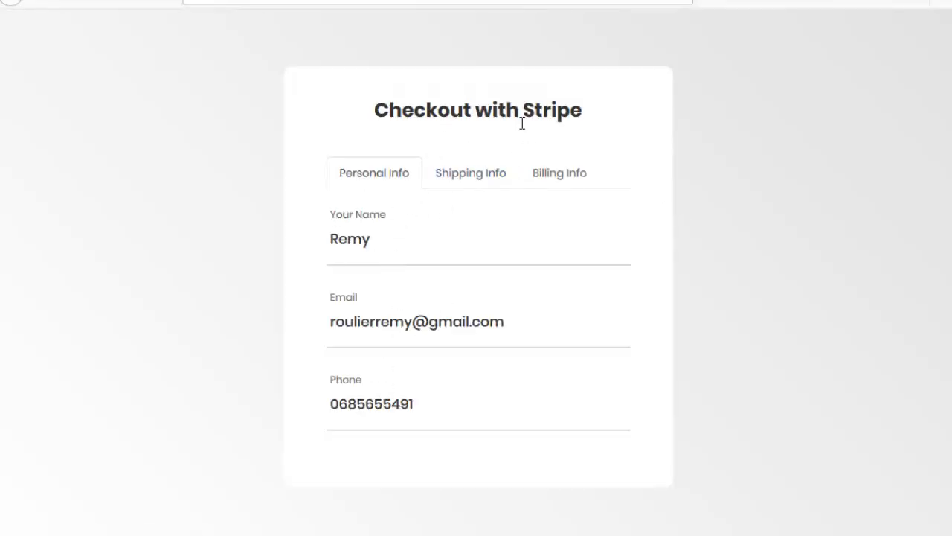
click(486, 174)
click(550, 175)
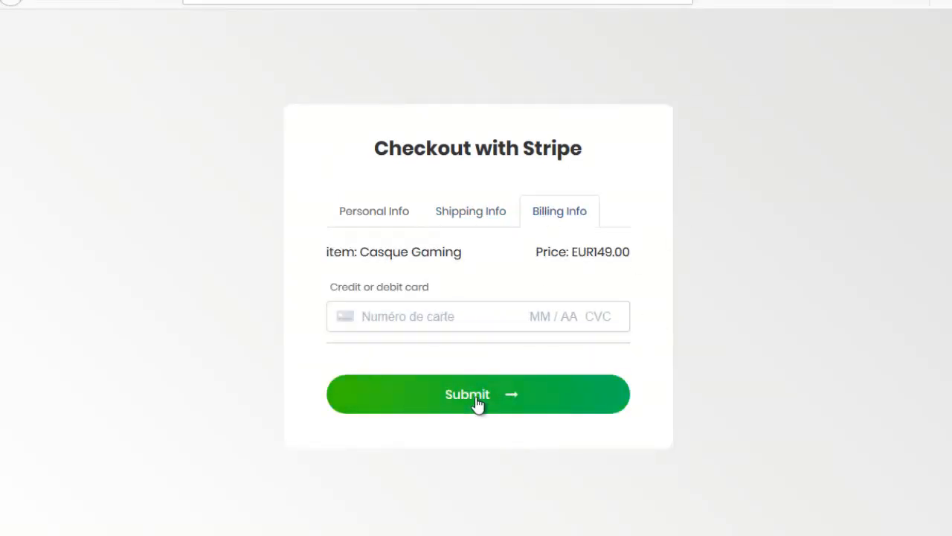
drag(536, 253, 635, 260)
click(622, 261)
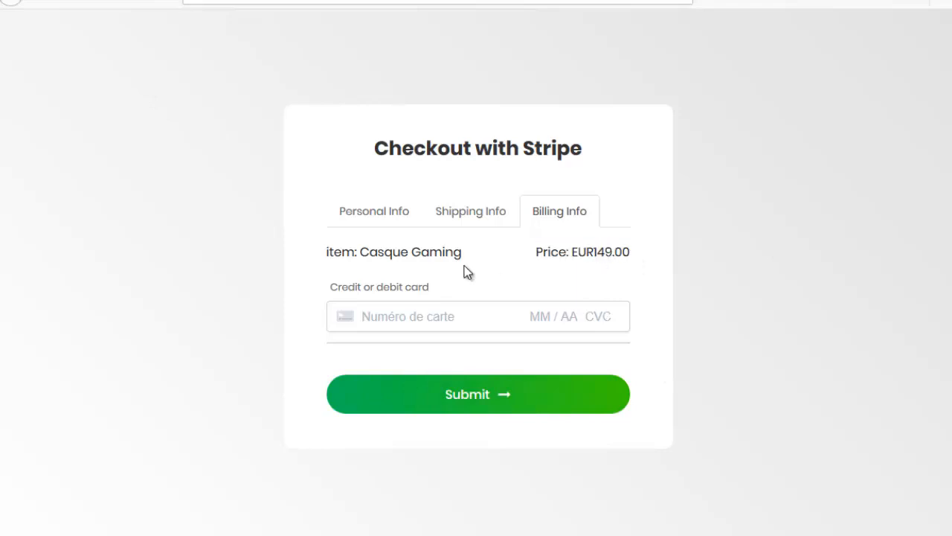
Return to the funnel editor and check the new order notifications.
click(86, 0)
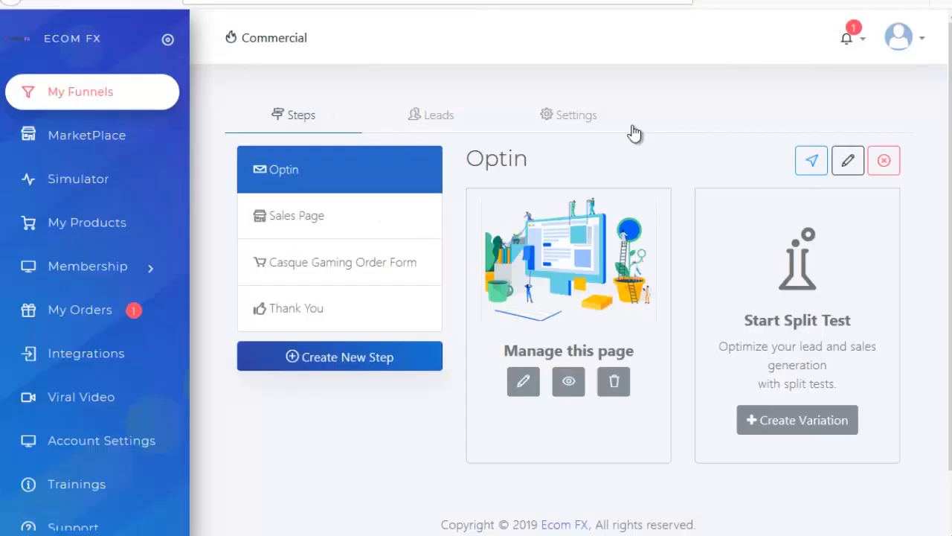
click(860, 44)
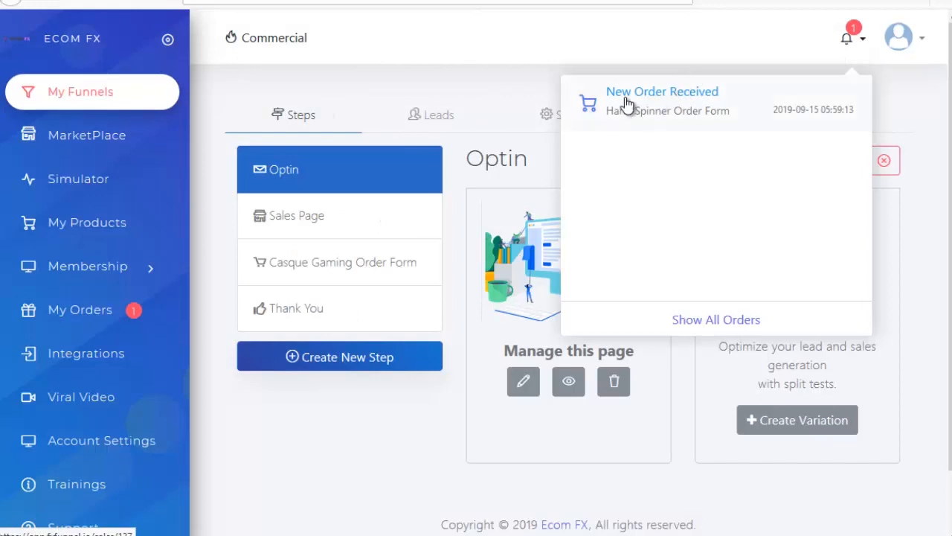
click(425, 92)
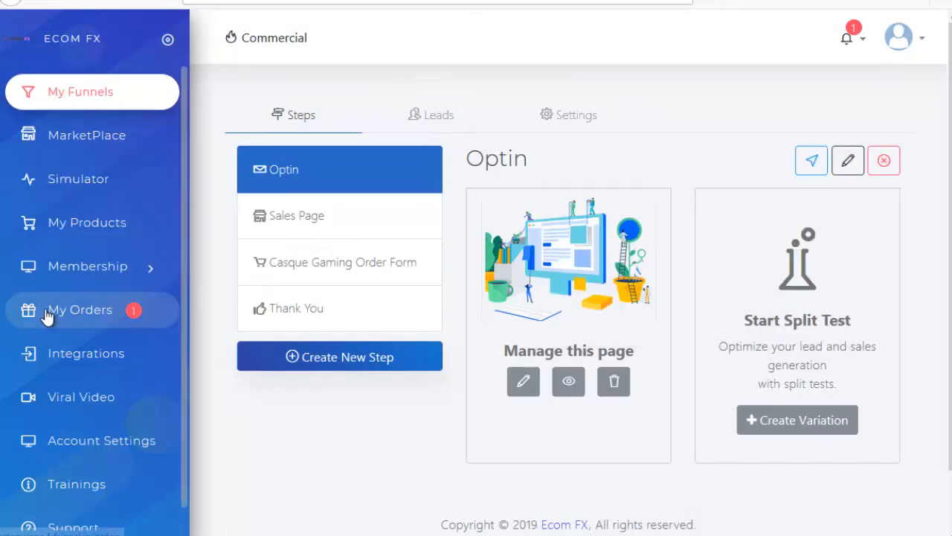
View the funnel's leads and try exporting the "Casque Gaming prospects" list, cancelling the file.csv download.
click(436, 118)
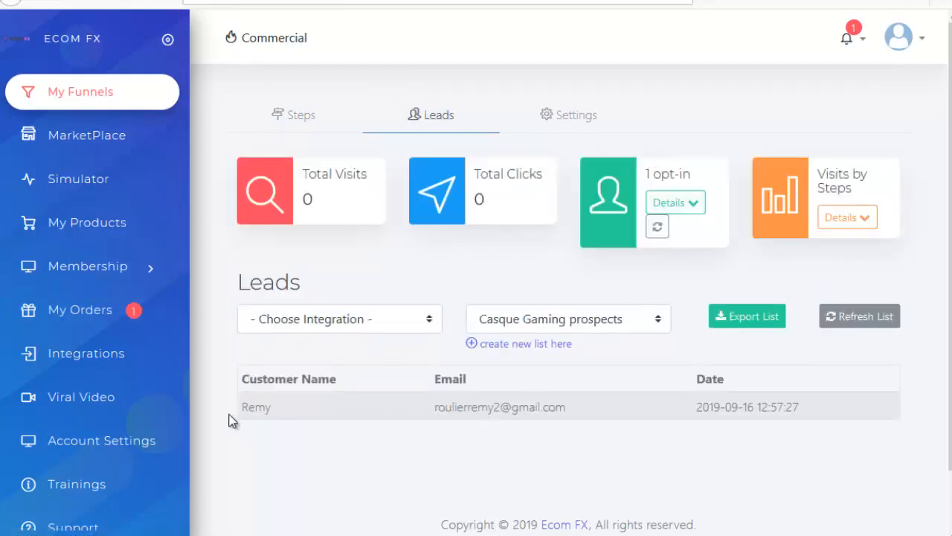
click(755, 318)
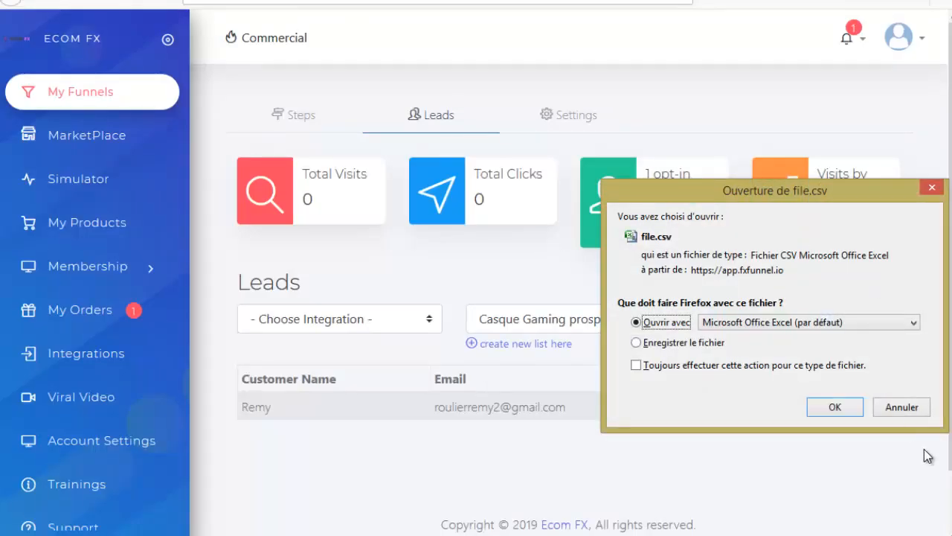
click(902, 407)
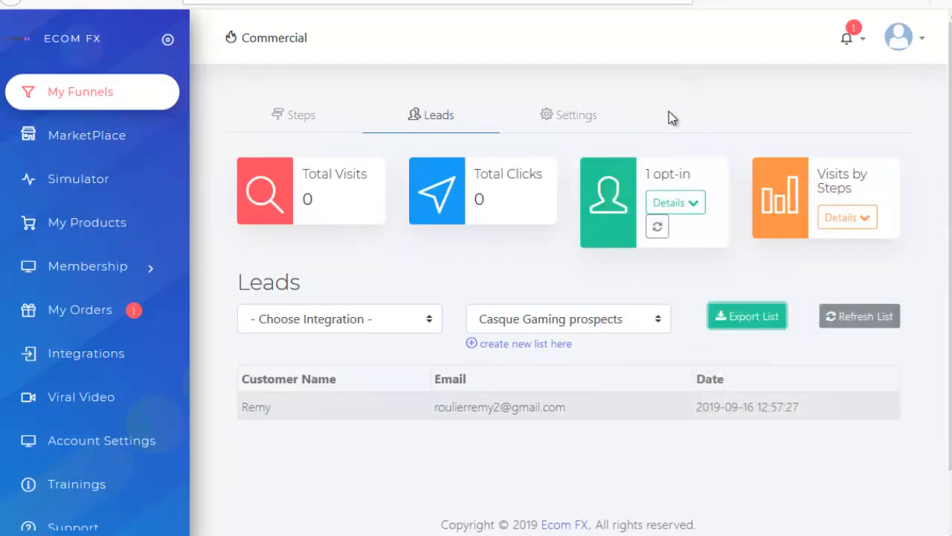
Examine the My Orders list, comparing each order's funnel, product, revenue, payment method and processing status.
click(82, 318)
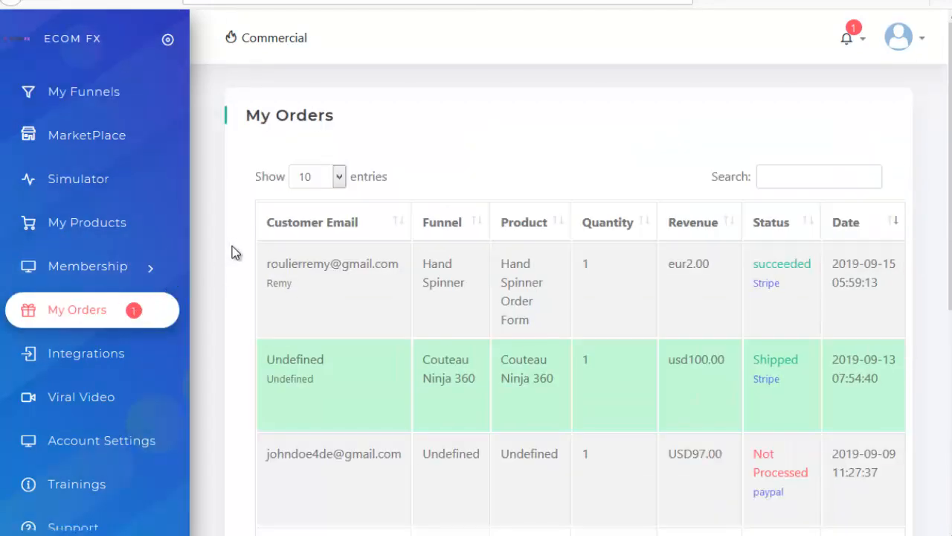
scroll(484, 249, down, 5)
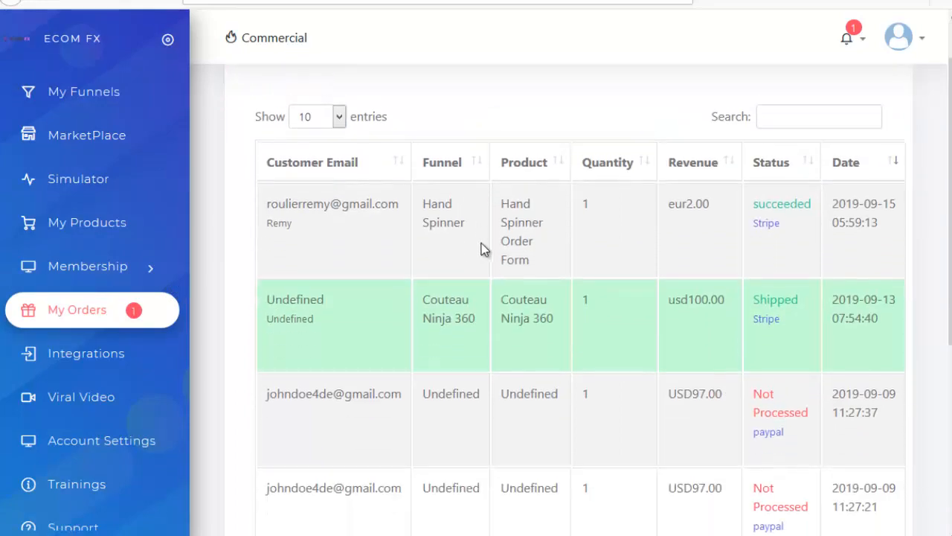
scroll(565, 354, up, 5)
scroll(677, 338, down, 5)
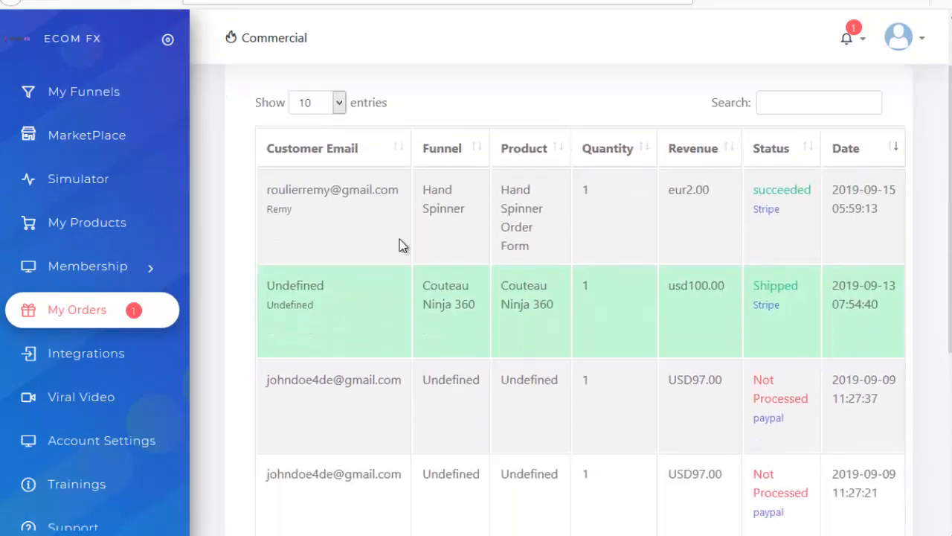
scroll(685, 473, up, 5)
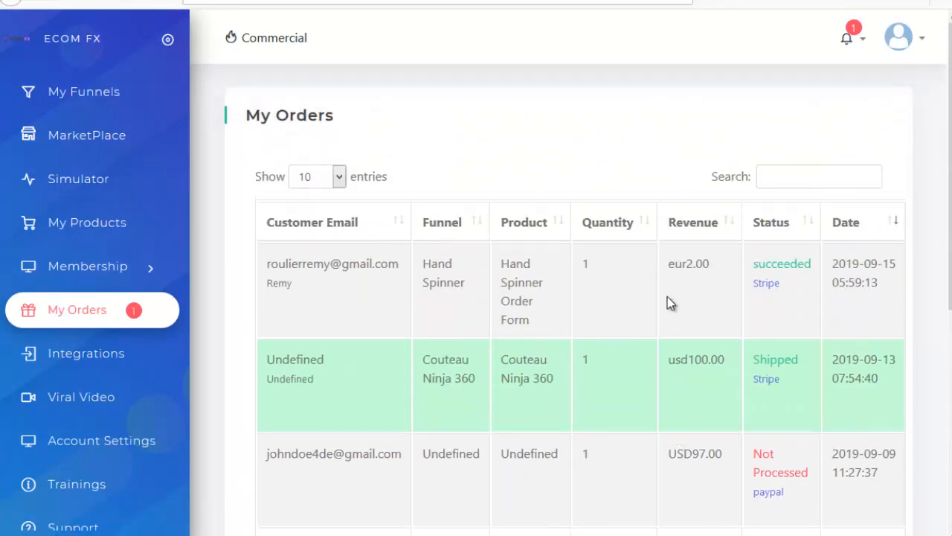
scroll(666, 302, down, 1)
scroll(368, 94, down, 3)
scroll(628, 310, up, 2)
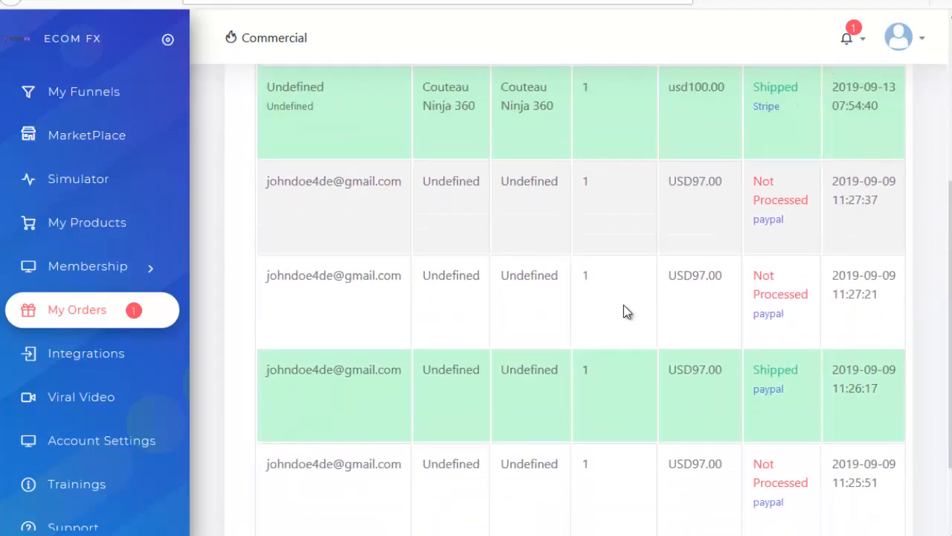
scroll(617, 310, down, 3)
scroll(688, 314, down, 1)
scroll(683, 333, up, 3)
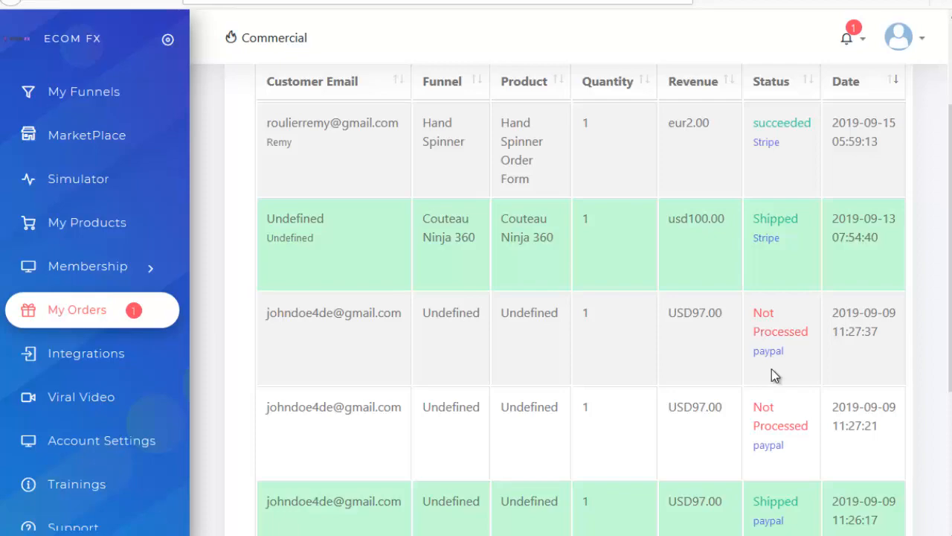
scroll(771, 368, down, 2)
scroll(771, 338, up, 4)
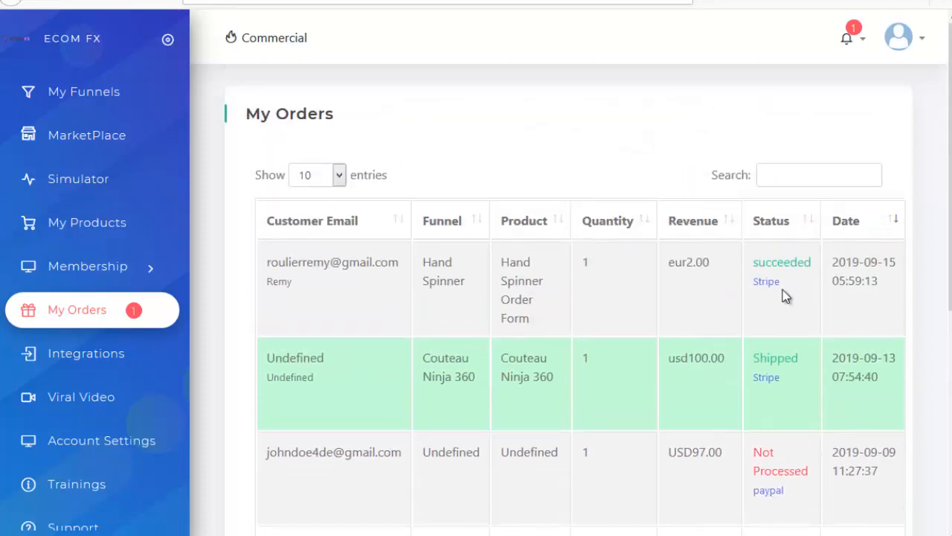
scroll(785, 296, down, 3)
drag(783, 230, 808, 239)
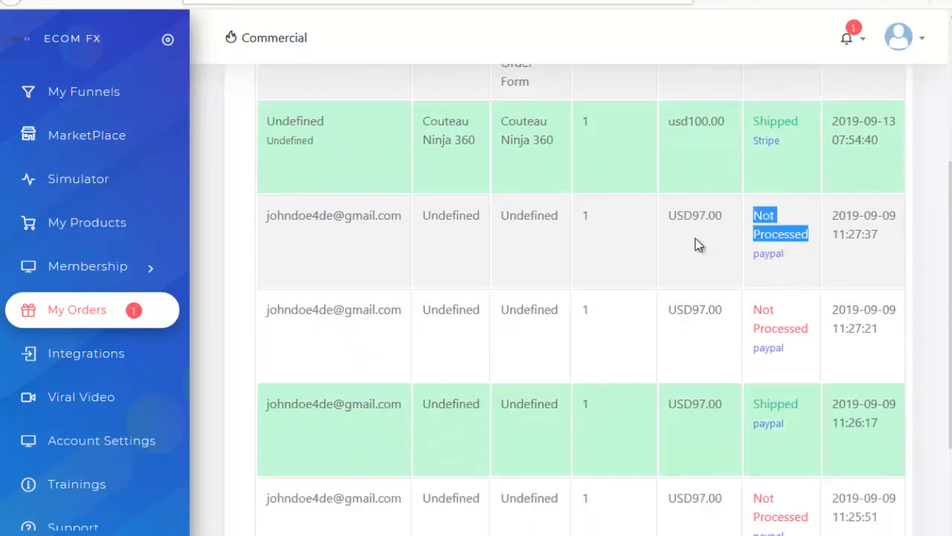
scroll(811, 256, up, 3)
scroll(806, 334, down, 2)
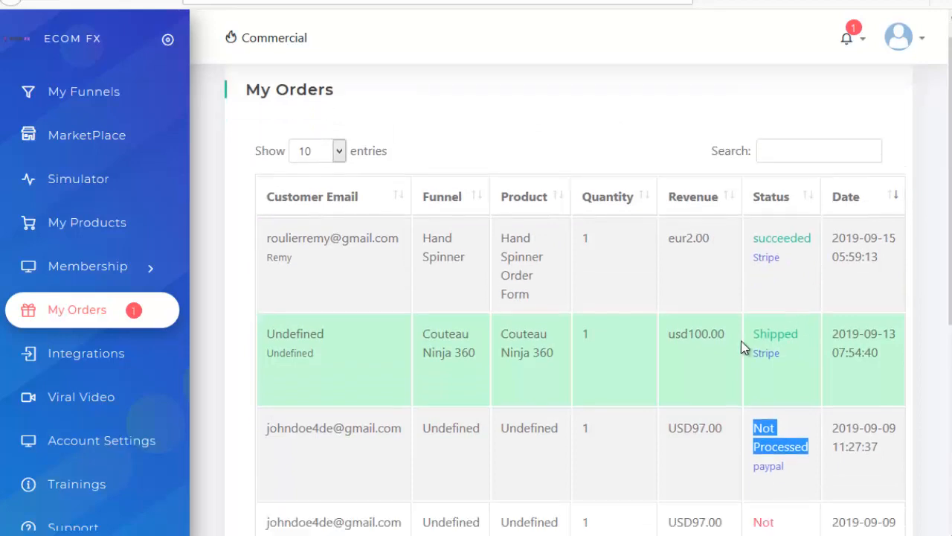
scroll(363, 286, up, 2)
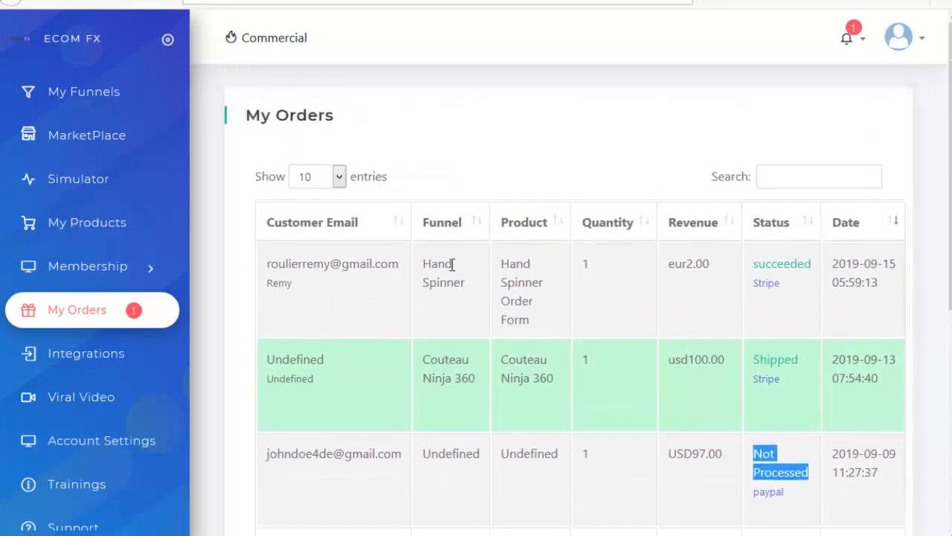
Examine the details of the Hand Spinner order, including items, total and the option to proceed, and return to the orders list.
scroll(736, 324, down, 1)
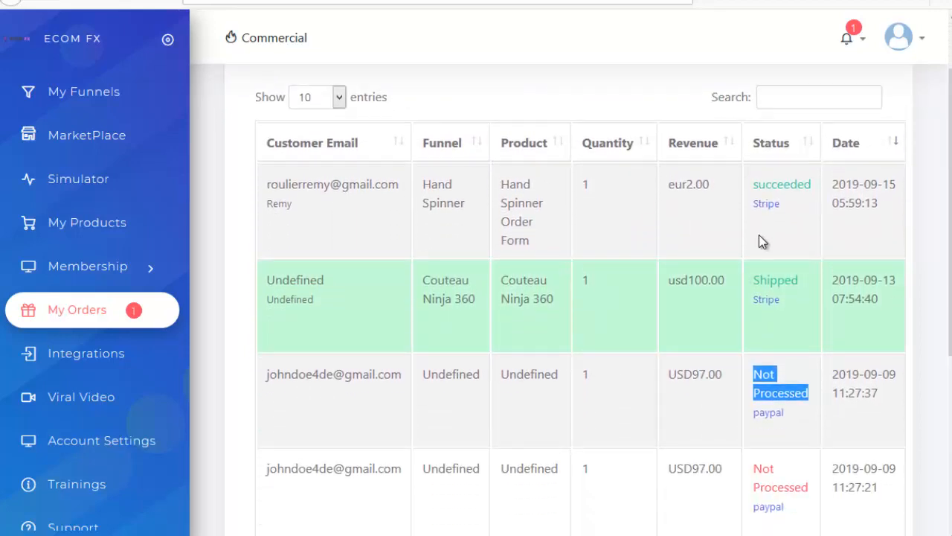
scroll(736, 268, down, 4)
drag(717, 474, 795, 475)
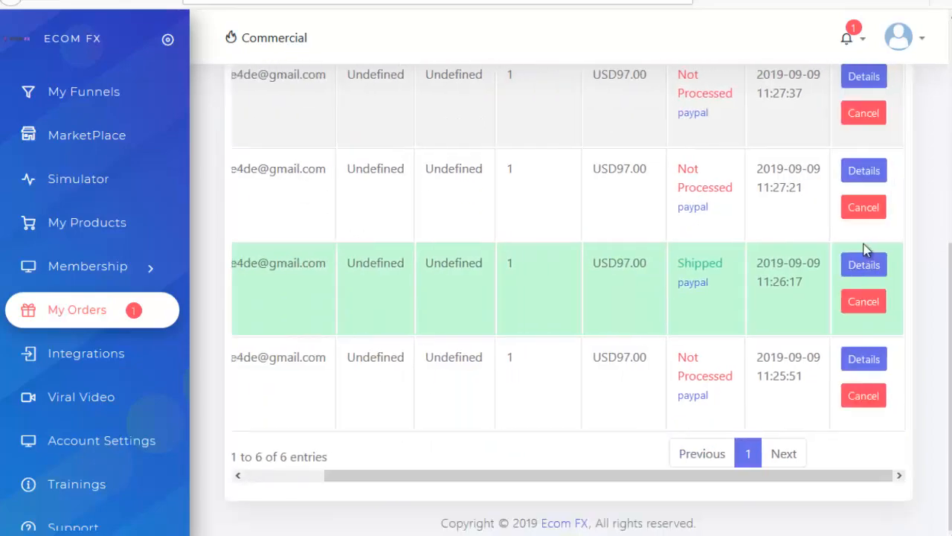
scroll(791, 234, up, 5)
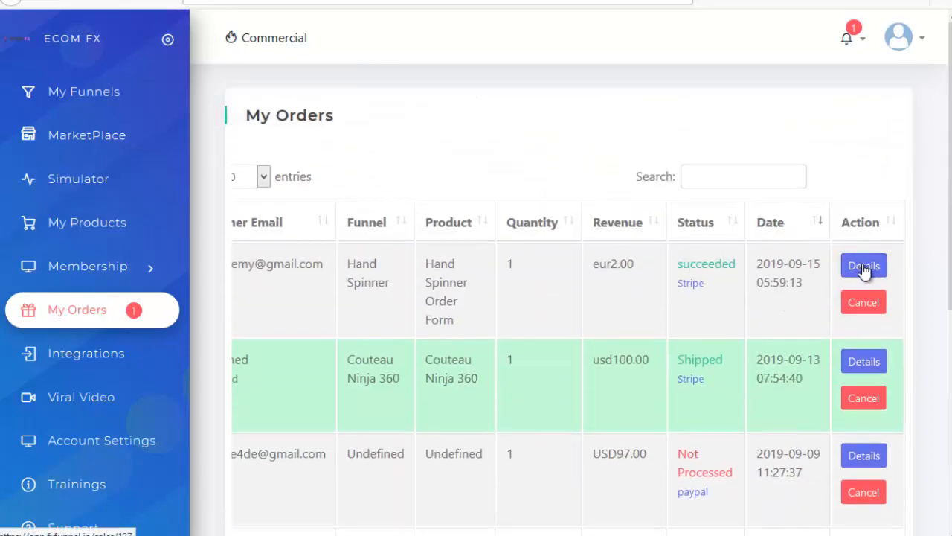
click(870, 271)
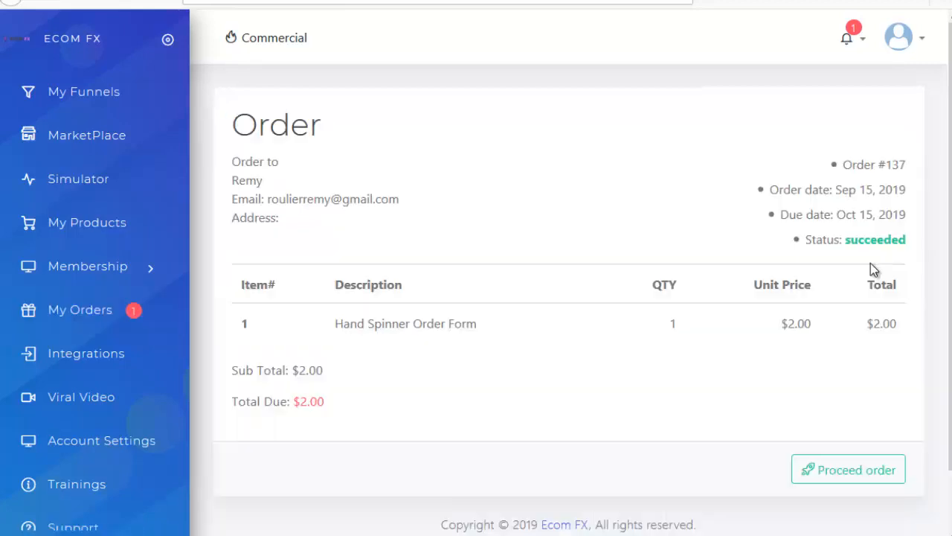
scroll(821, 290, down, 1)
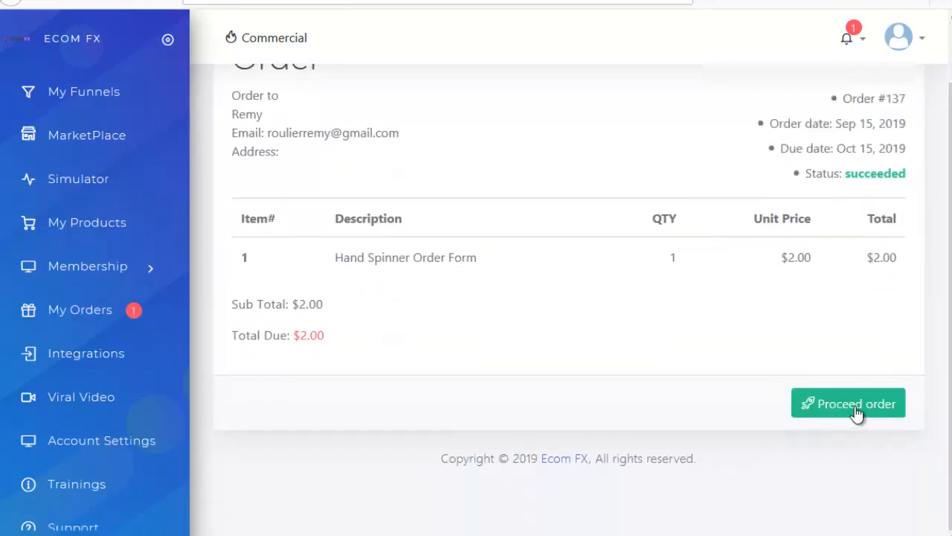
scroll(631, 325, up, 1)
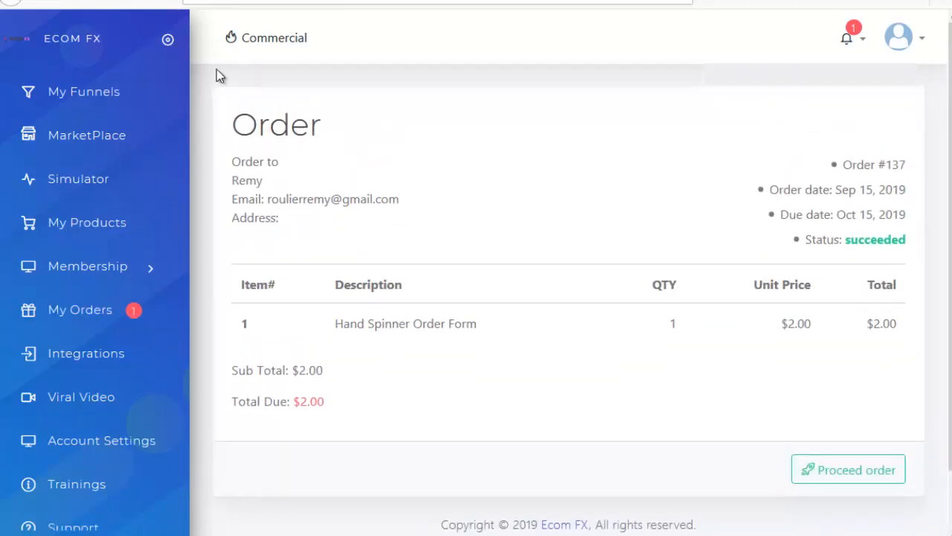
click(11, 1)
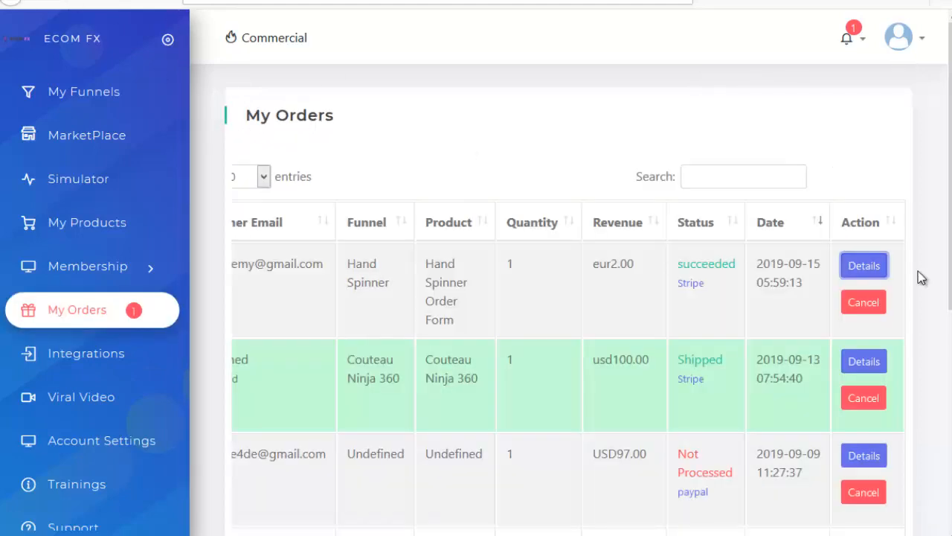
Compare the shipped and unprocessed entries in the orders list, checking the status of the Couteau Ninja 360 order.
scroll(705, 272, down, 2)
double_click(681, 200)
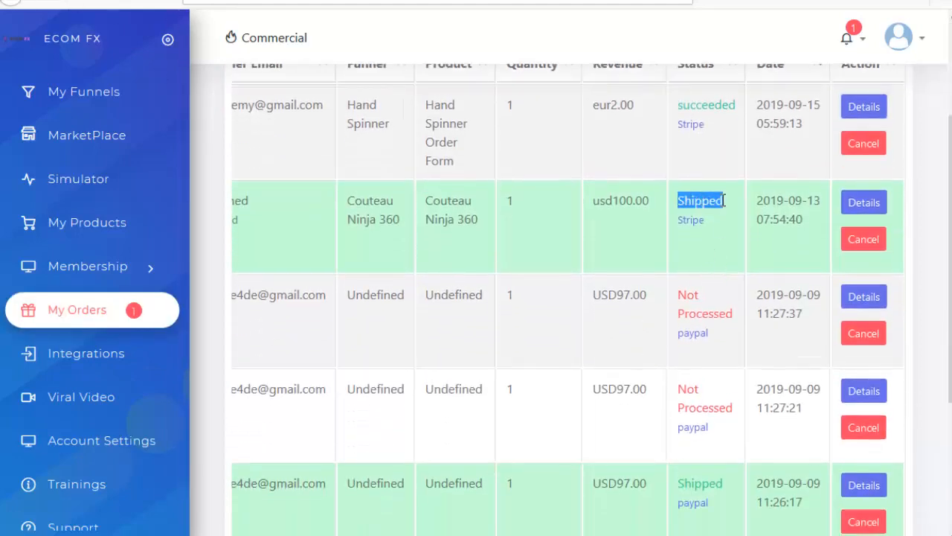
scroll(712, 303, up, 1)
click(693, 299)
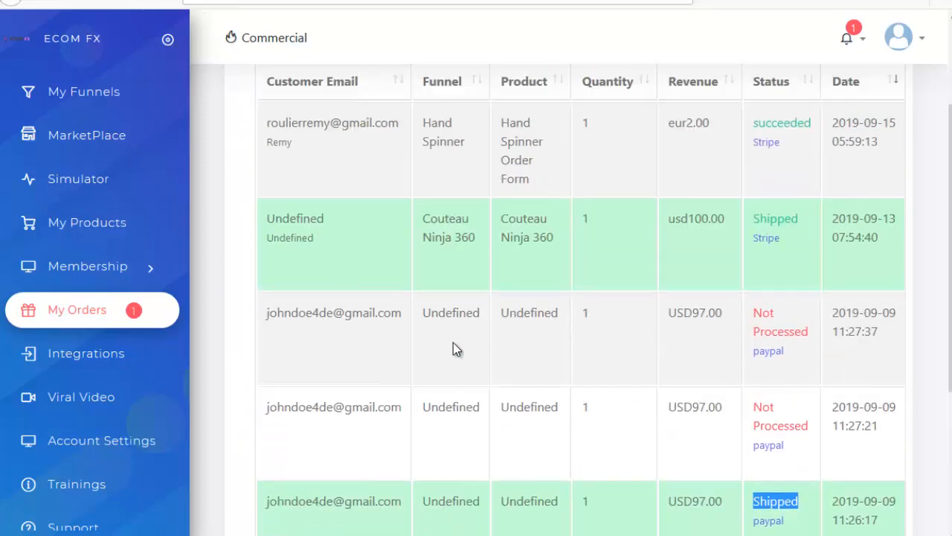
scroll(479, 323, up, 1)
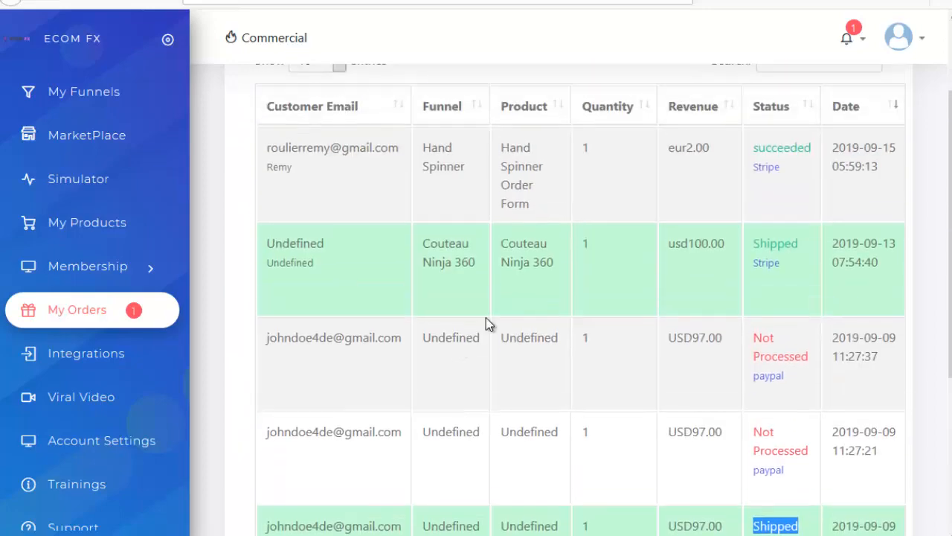
scroll(634, 235, up, 1)
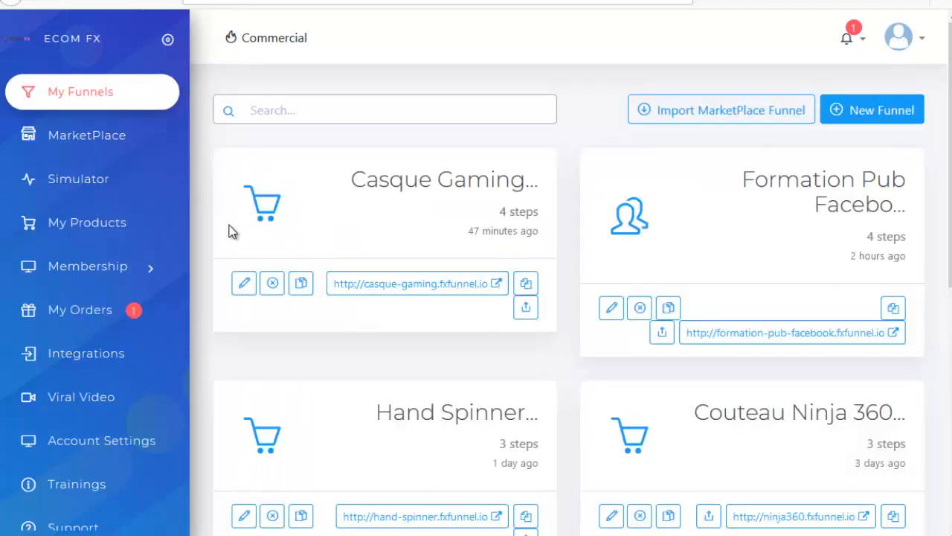
View the membership courses and open the Formation Print-On-Demand course for editing.
click(98, 271)
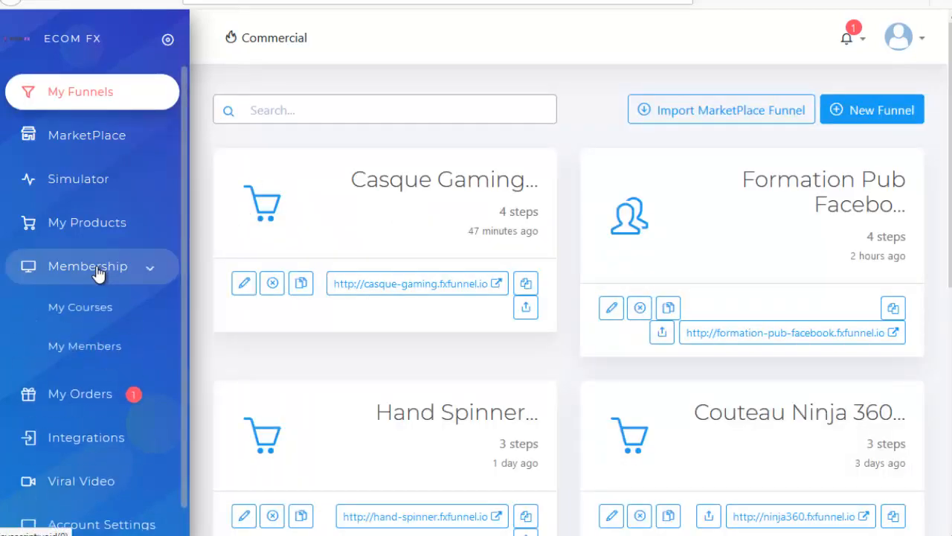
click(80, 313)
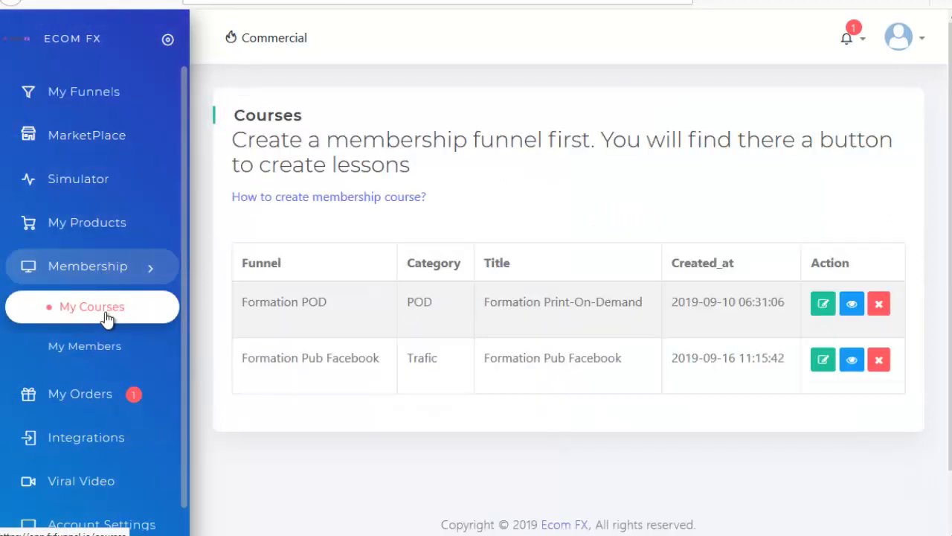
scroll(429, 237, down, 1)
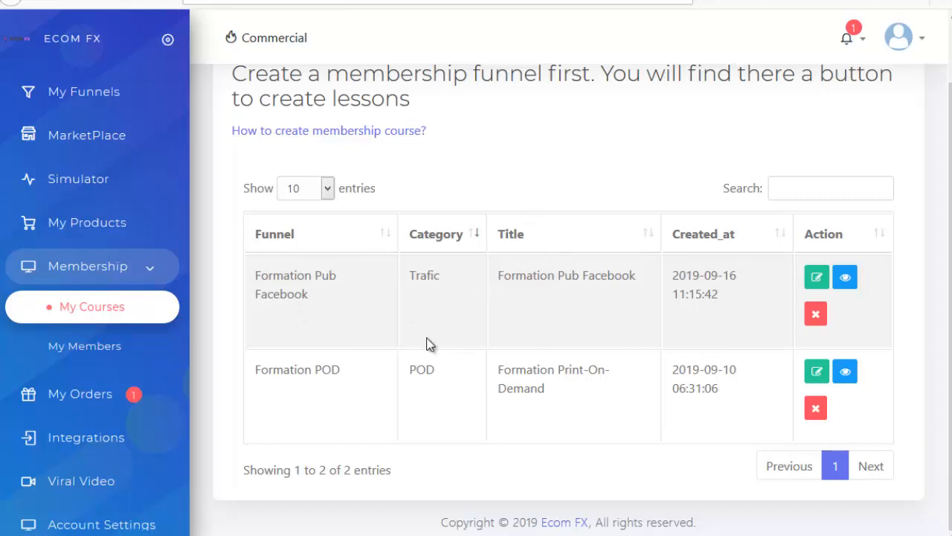
click(815, 378)
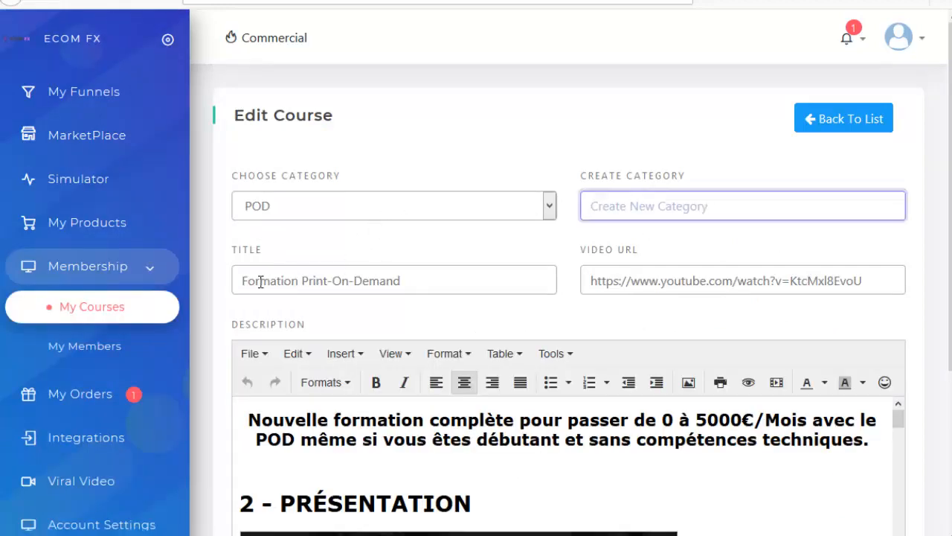
Examine the Formation Print-On-Demand course's title, video URL and description, including the embedded lesson videos.
drag(368, 282, 242, 281)
drag(587, 281, 863, 275)
click(837, 257)
scroll(536, 283, down, 2)
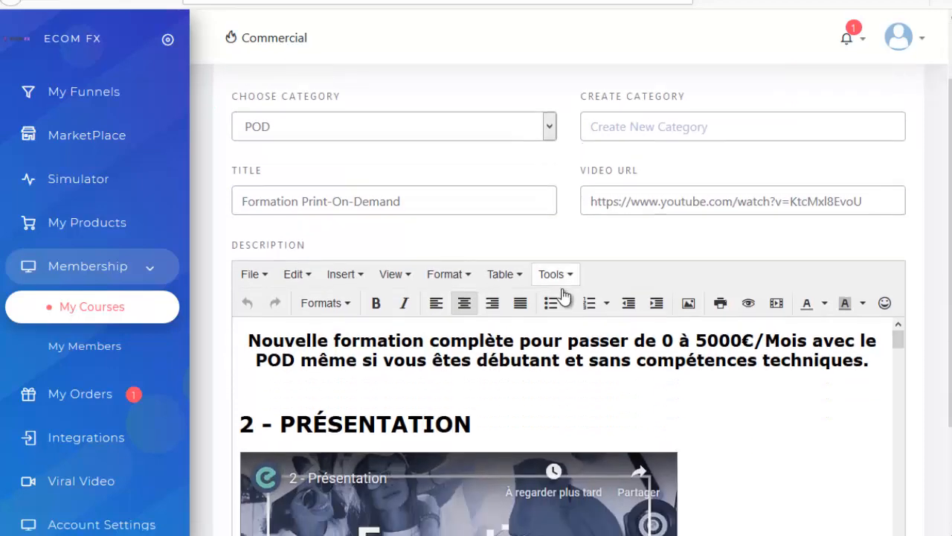
scroll(699, 328, down, 8)
scroll(539, 329, down, 3)
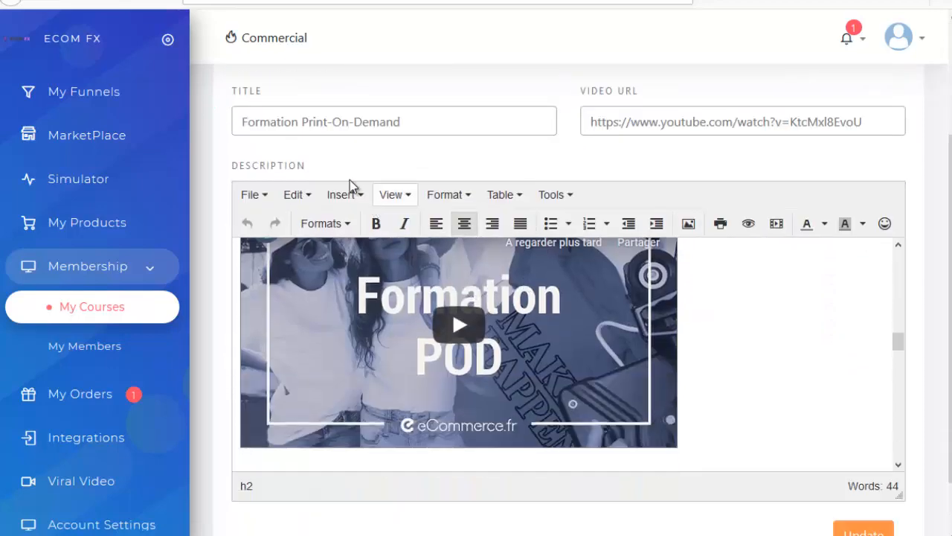
scroll(570, 334, down, 2)
scroll(669, 337, up, 6)
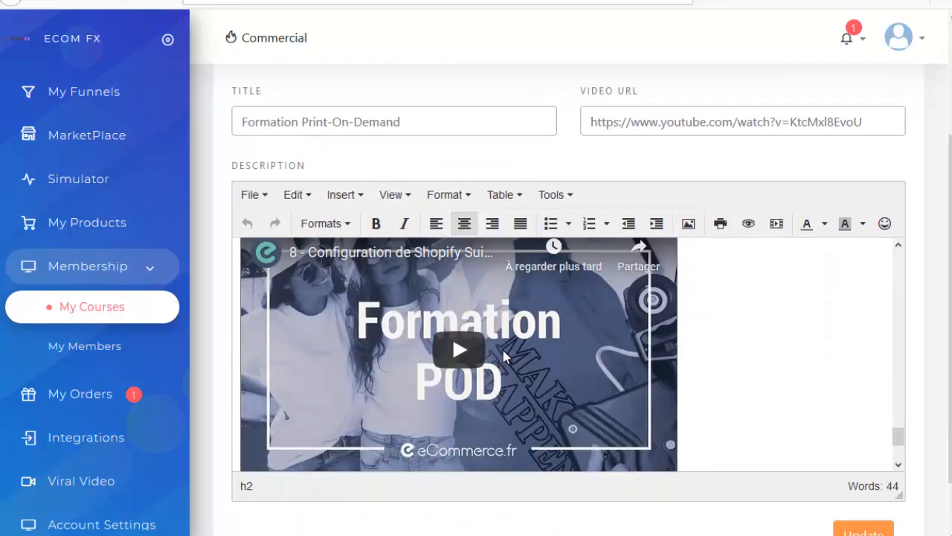
scroll(562, 319, up, 2)
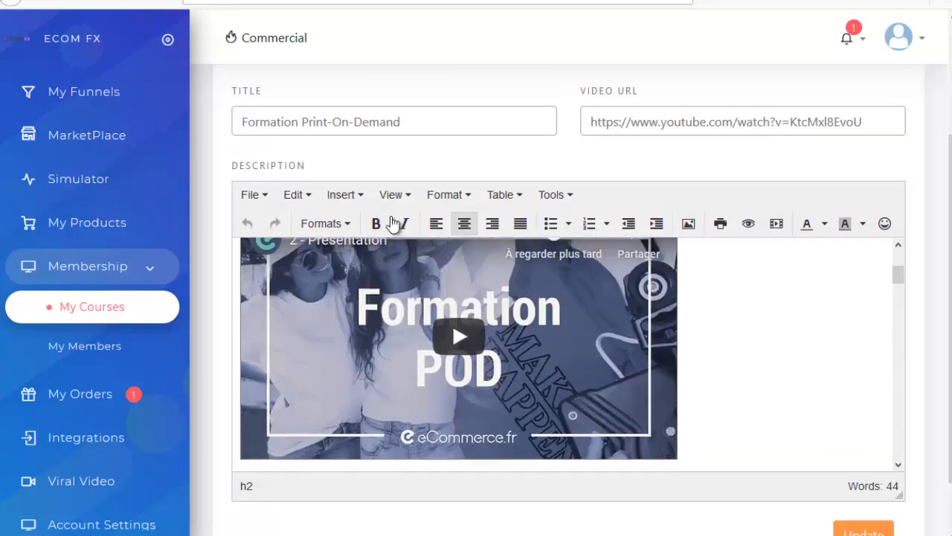
Check which content types can be inserted into the course description, and review the rest of the course form without changing it.
click(344, 195)
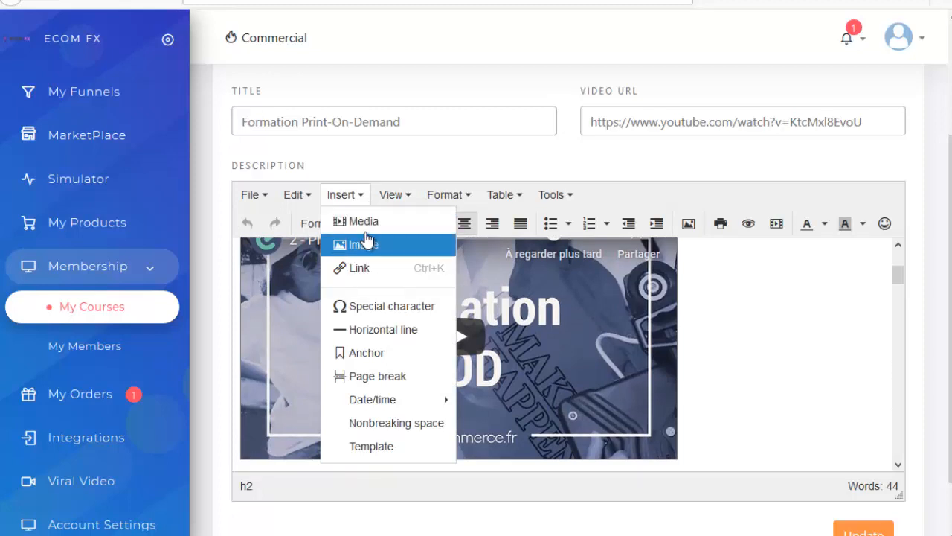
click(365, 161)
scroll(880, 311, up, 3)
scroll(903, 314, down, 3)
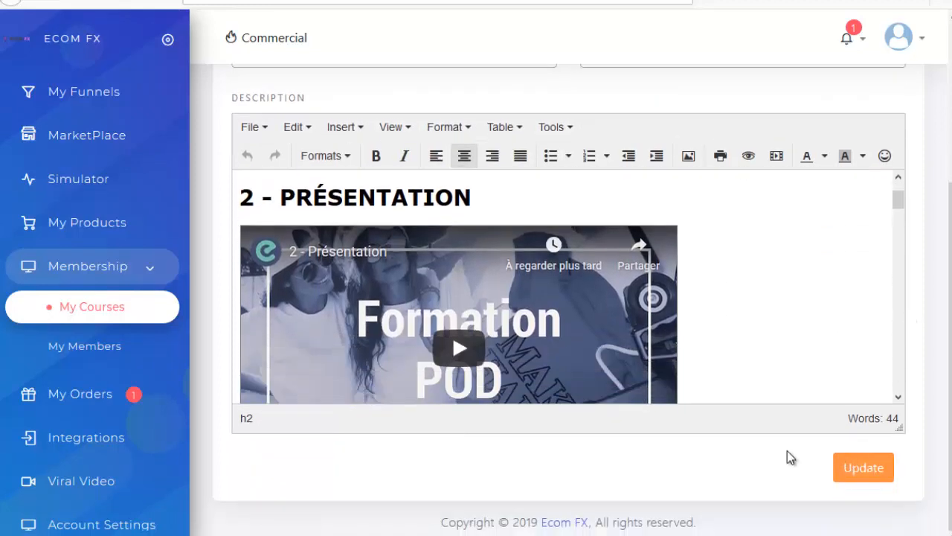
scroll(787, 450, up, 3)
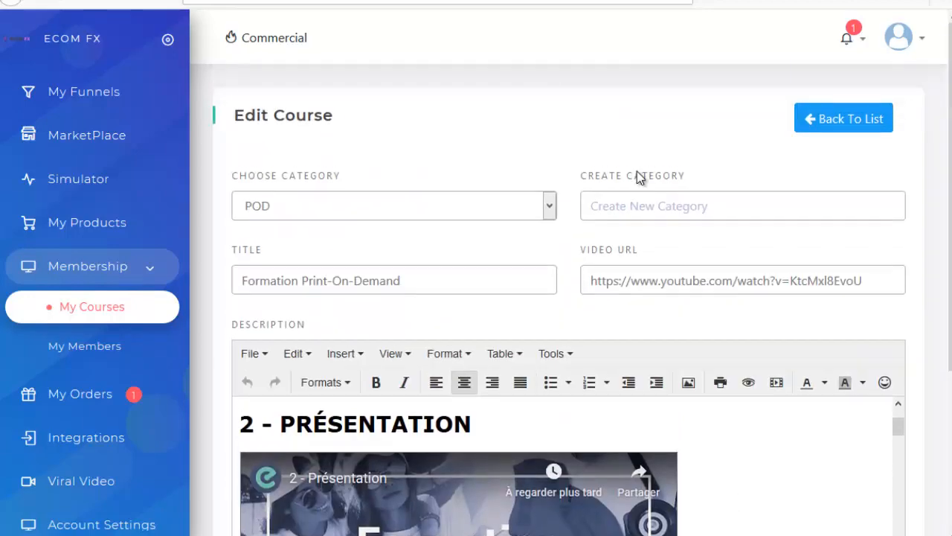
View the members listing and the new member form's login, password and membership funnel fields, and return to the courses list unsaved.
click(90, 354)
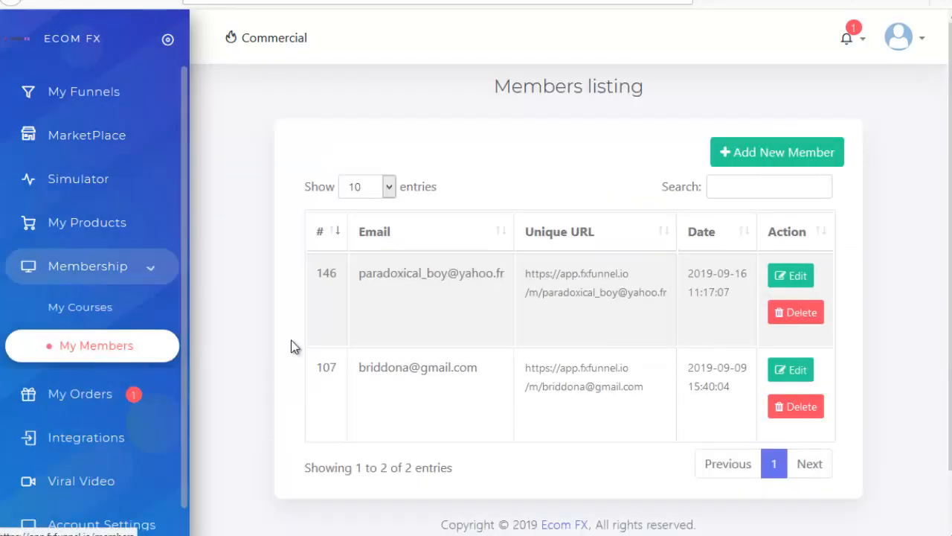
click(791, 154)
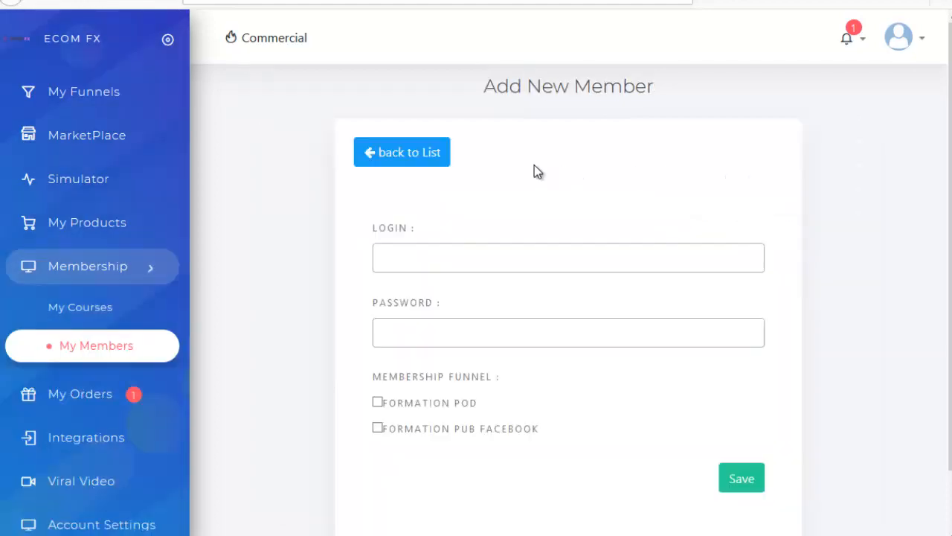
click(405, 253)
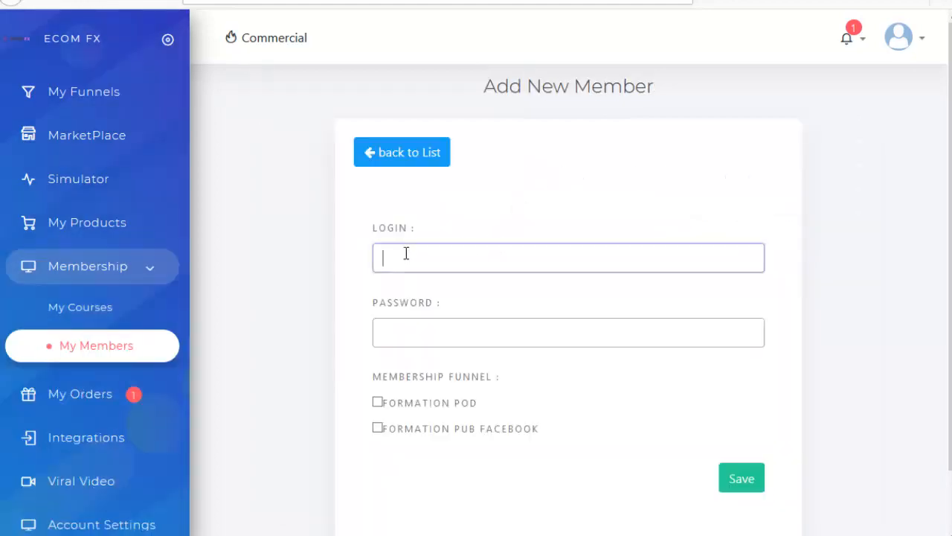
click(378, 402)
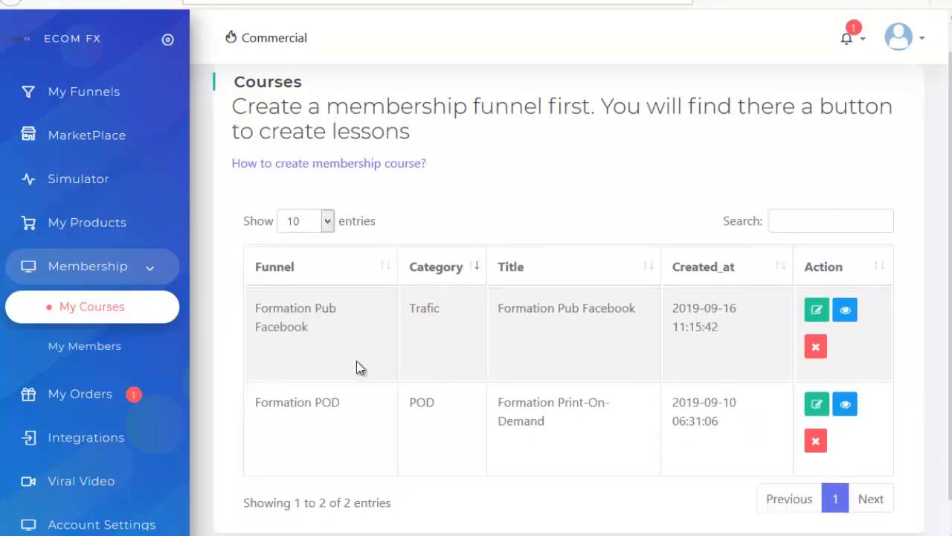
scroll(356, 361, down, 1)
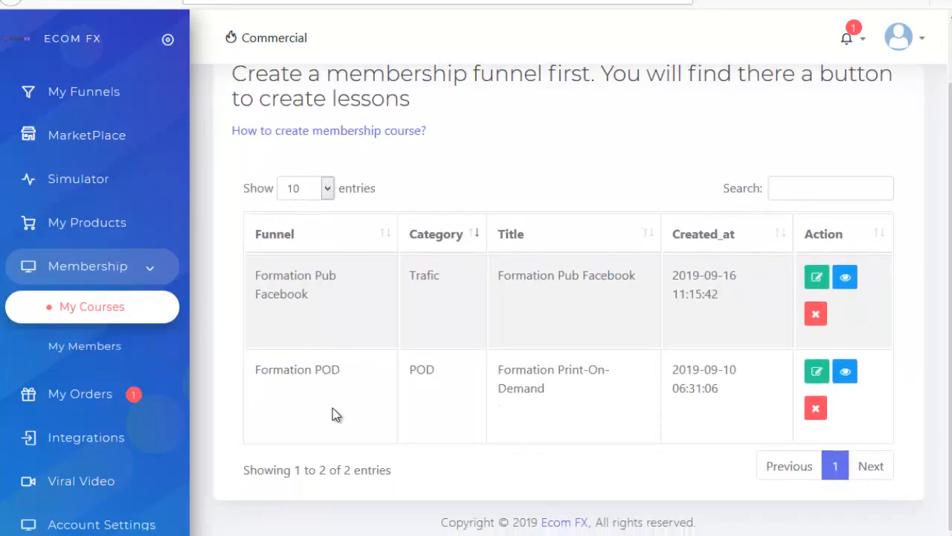
scroll(333, 408, up, 1)
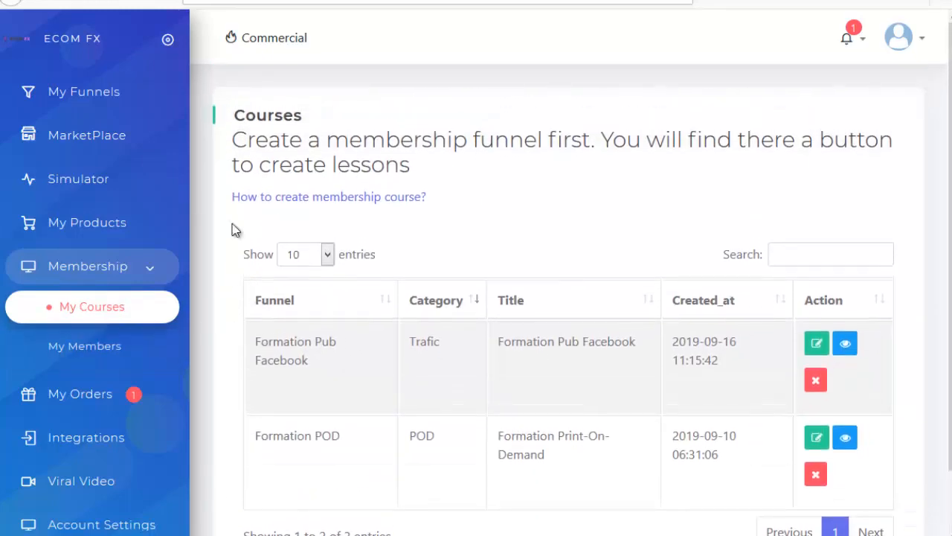
Browse the funnels list and view the types offered for a new funnel, including MemberShip, cancelling without creating one.
click(101, 95)
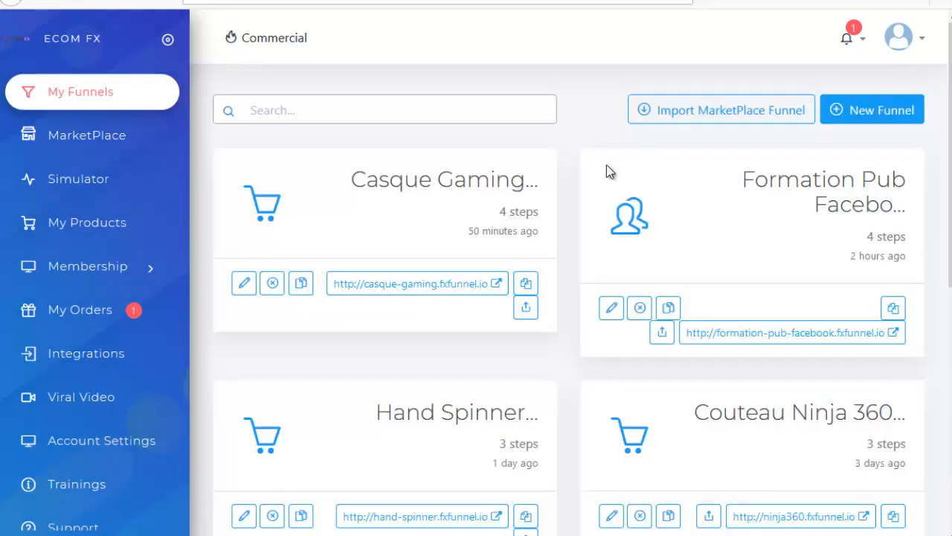
scroll(577, 197, down, 4)
scroll(576, 199, up, 4)
scroll(550, 342, down, 6)
scroll(551, 357, up, 6)
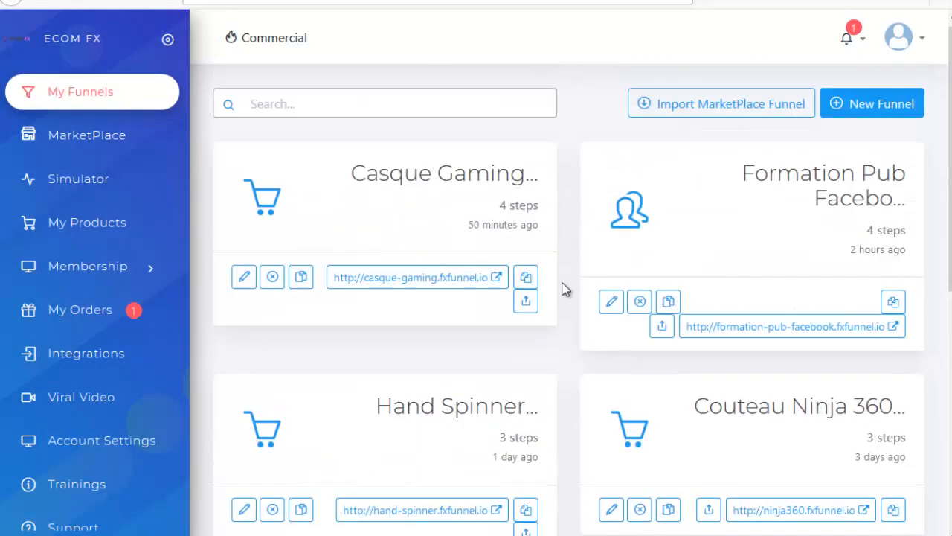
click(870, 109)
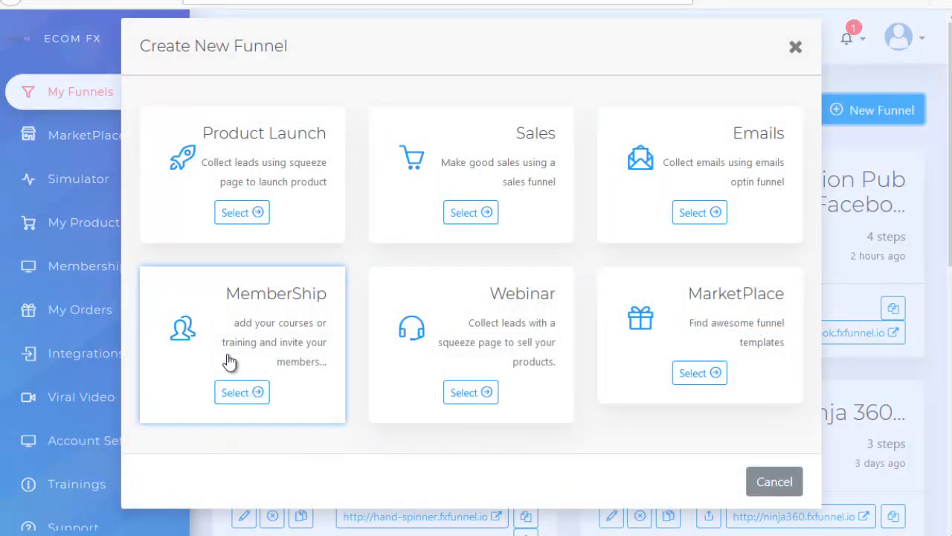
click(774, 482)
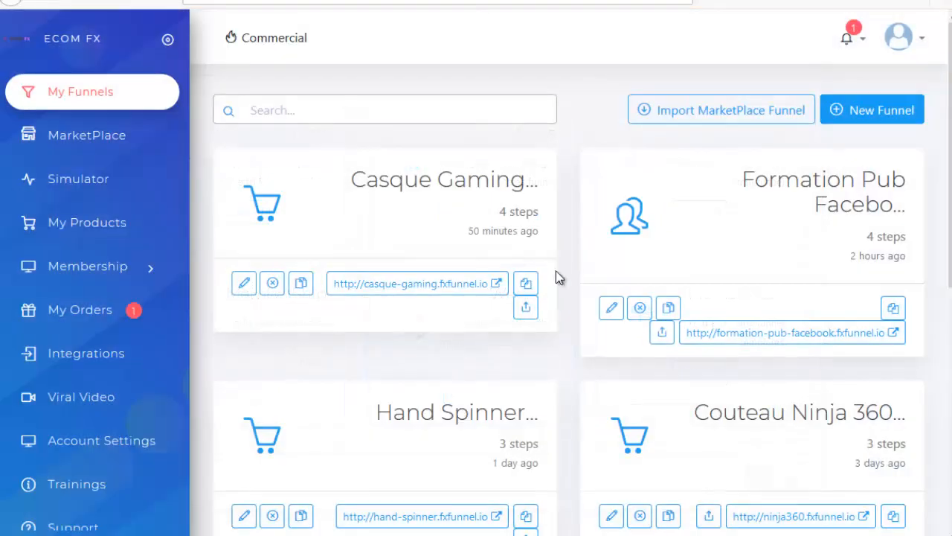
Open the Formation POD membership funnel for editing from the funnels list.
scroll(573, 290, down, 4)
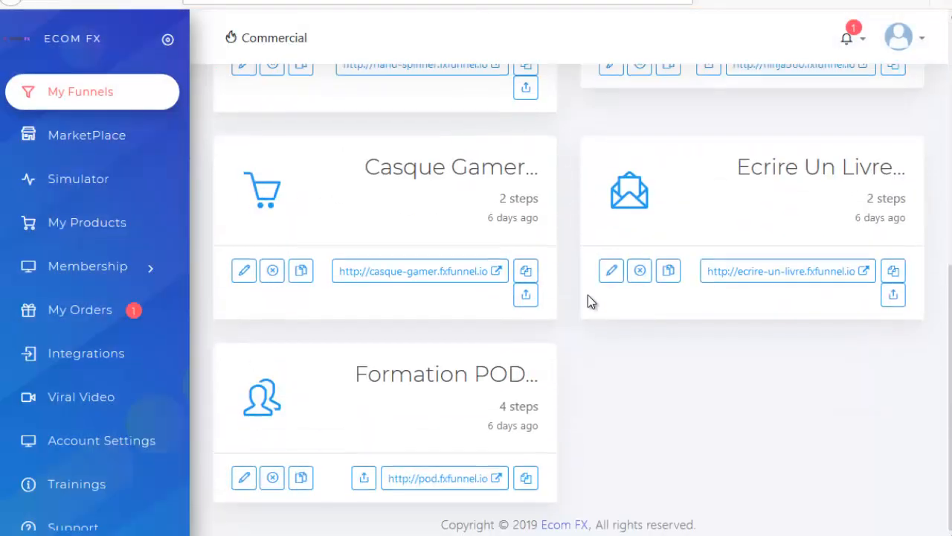
click(243, 477)
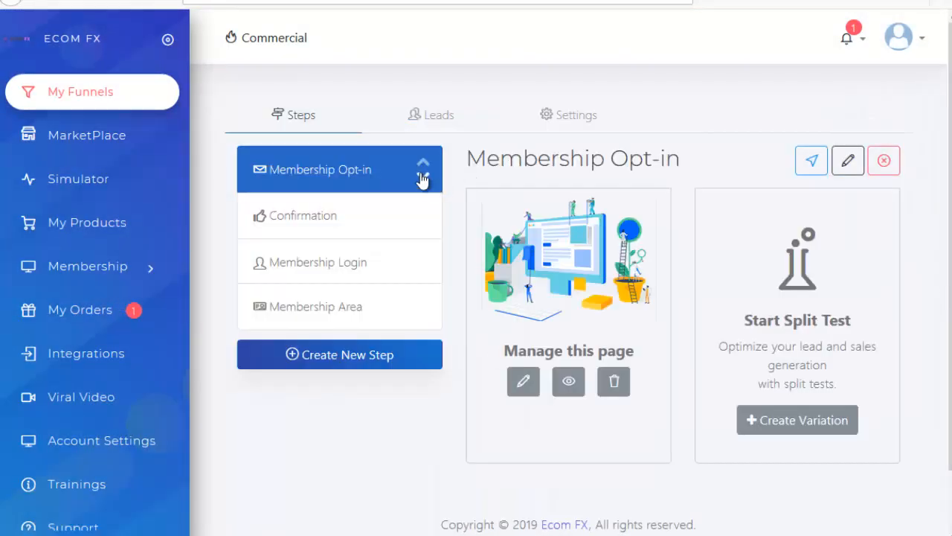
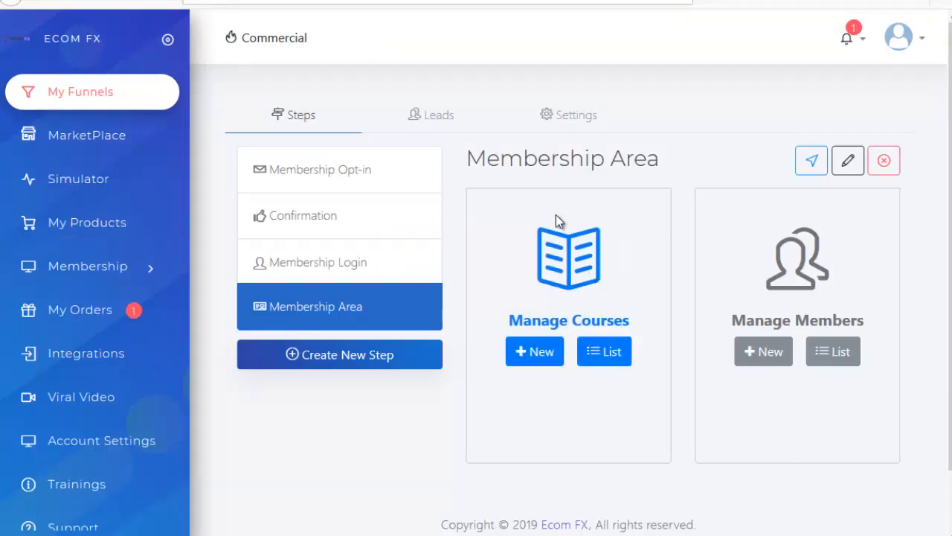
Open the members list from the Membership Area step and view the first listed member's edit form.
click(835, 354)
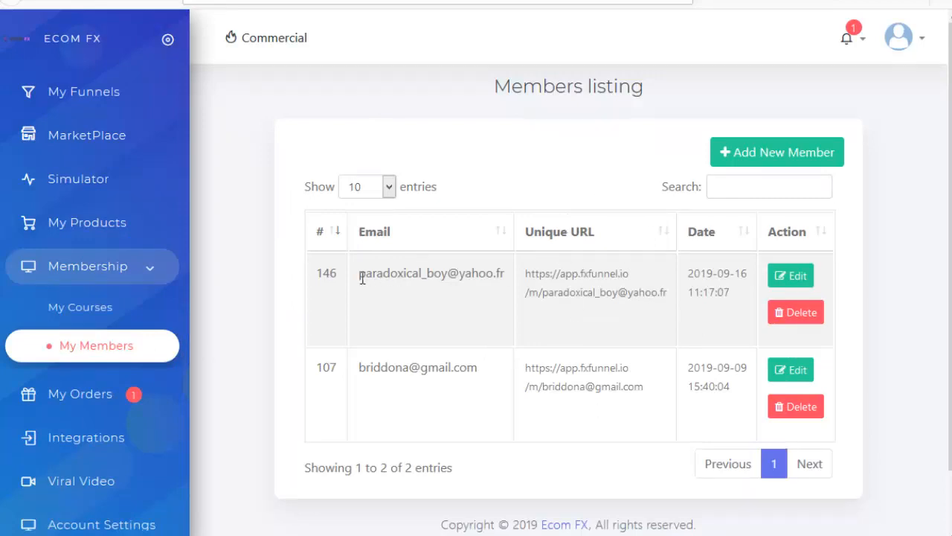
click(794, 279)
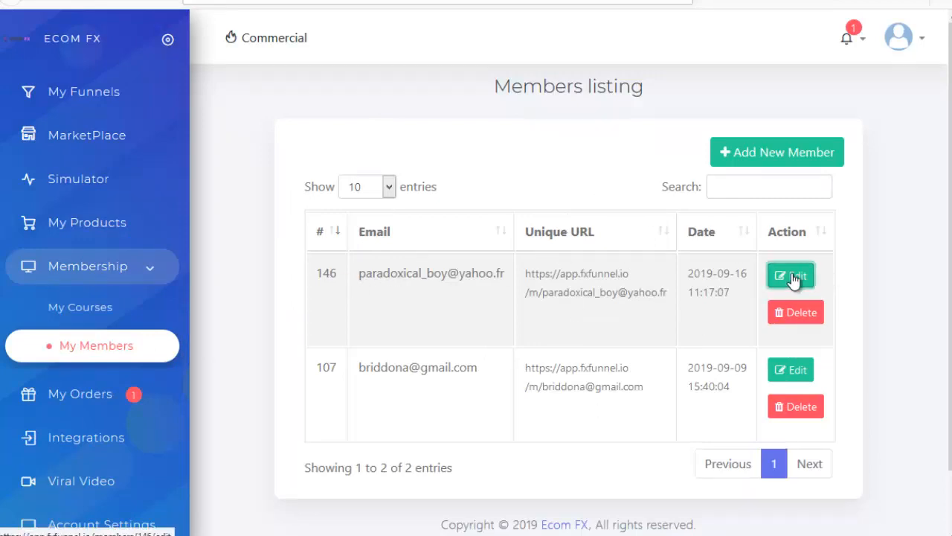
scroll(314, 305, down, 2)
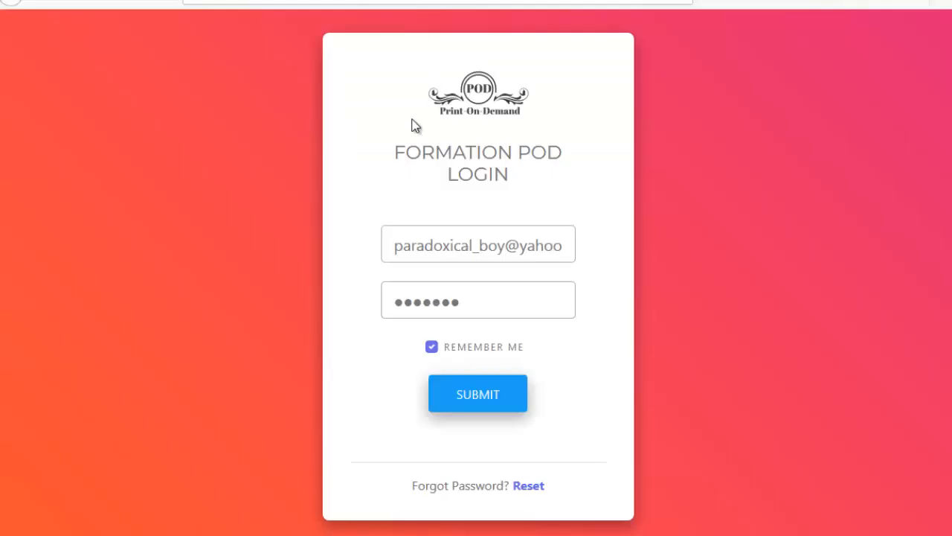
Log in to the Formation POD membership with the prefilled credentials, dismiss the browser's save-login prompt, and show the member's My Courses page.
click(491, 396)
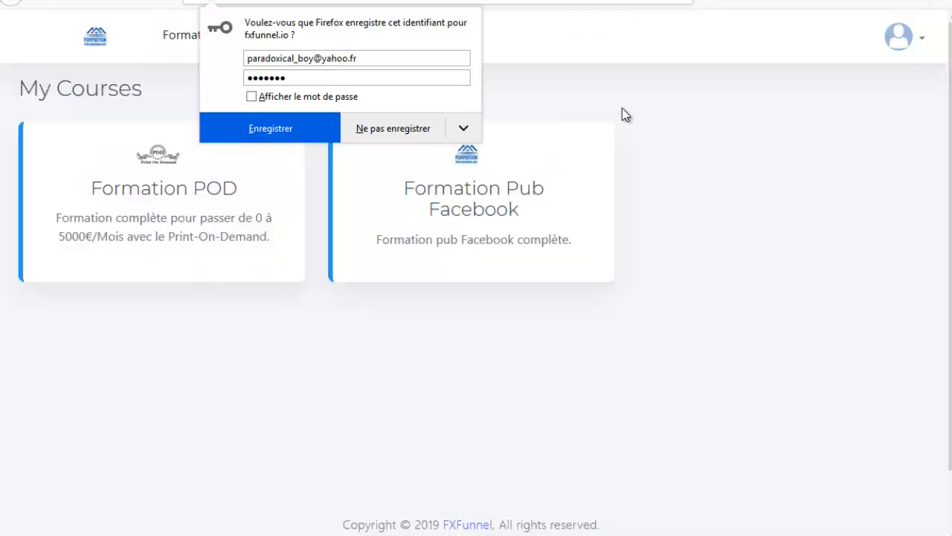
click(618, 96)
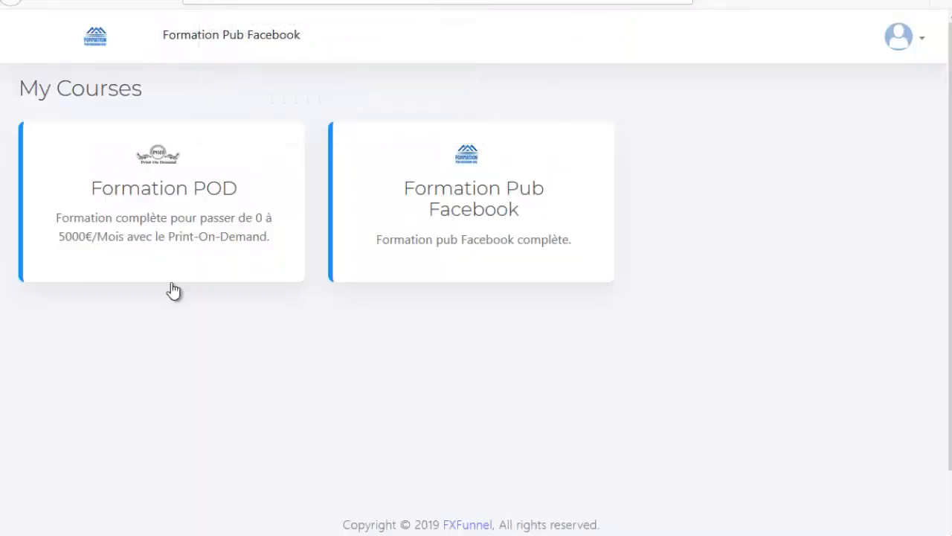
click(924, 35)
click(882, 102)
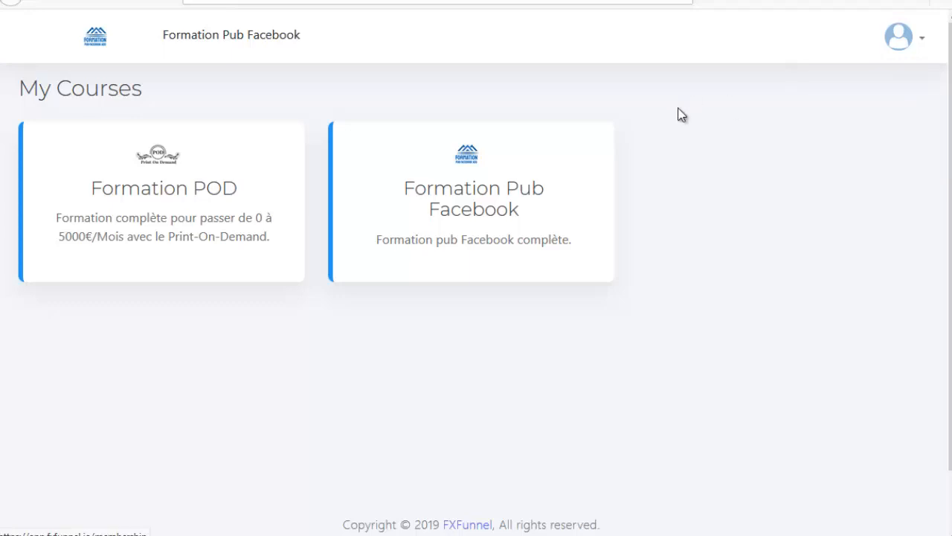
Open the Formation POD course, expand its POD module, and look through the lesson videos before returning to the start.
click(155, 227)
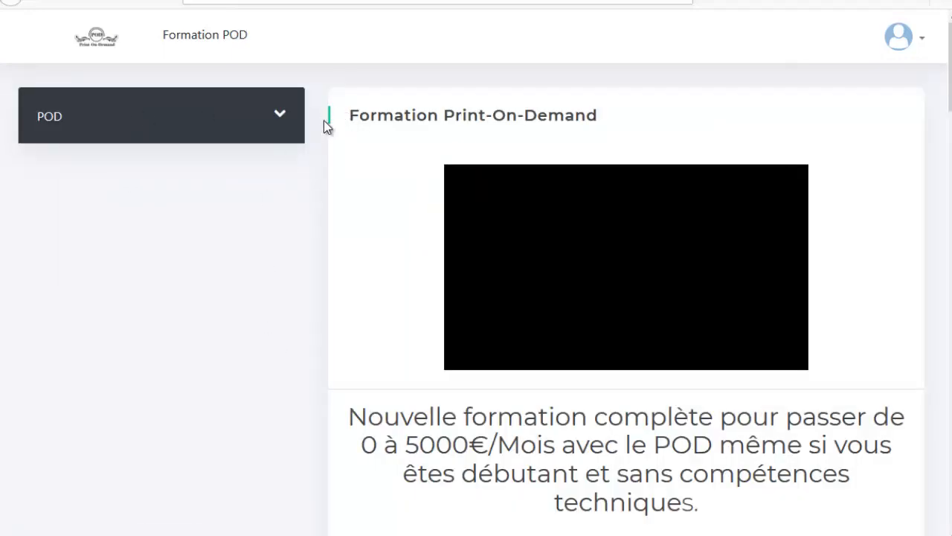
click(279, 133)
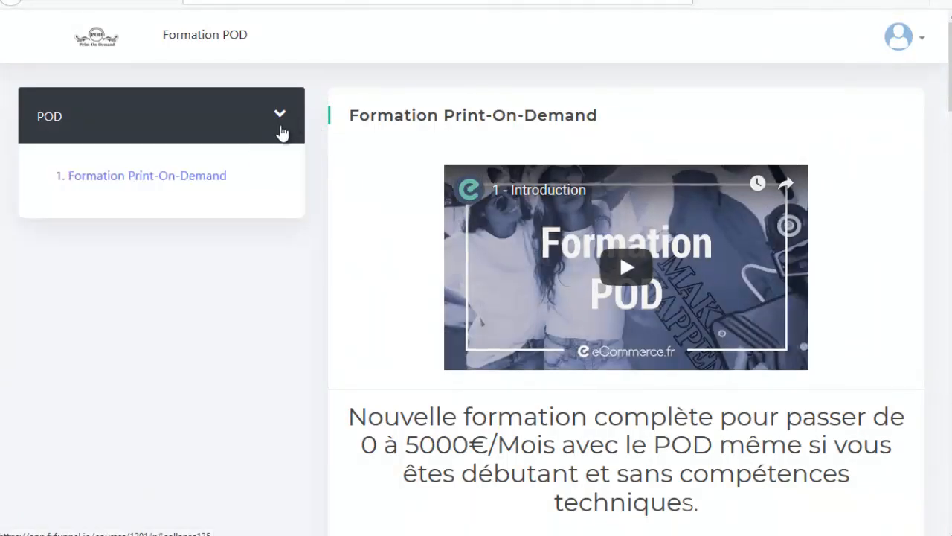
scroll(647, 191, down, 4)
scroll(647, 227, up, 3)
scroll(648, 226, down, 20)
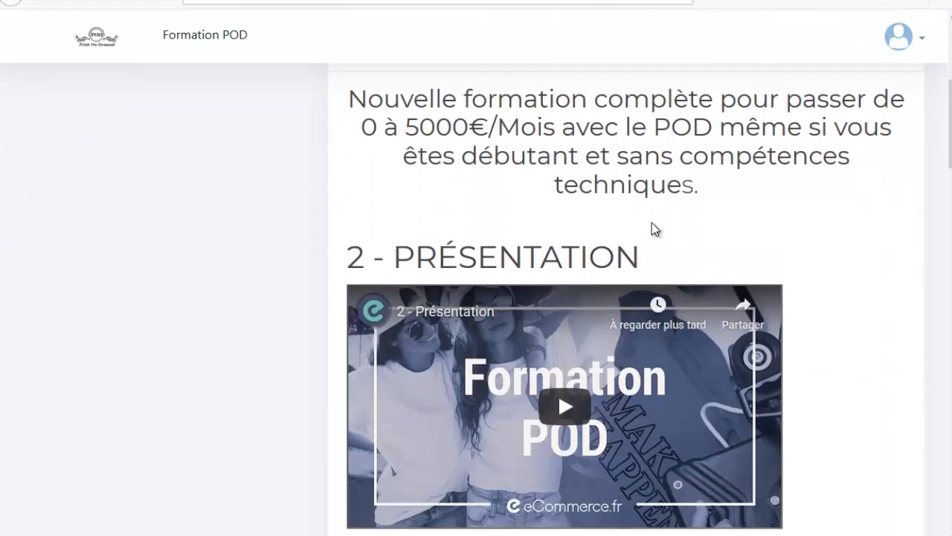
scroll(945, 332, down, 2)
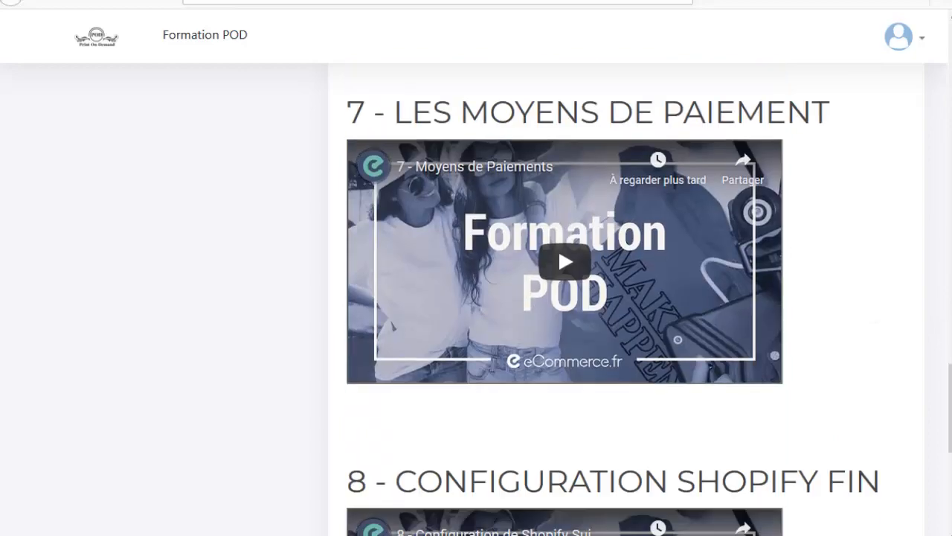
drag(950, 389, 950, 37)
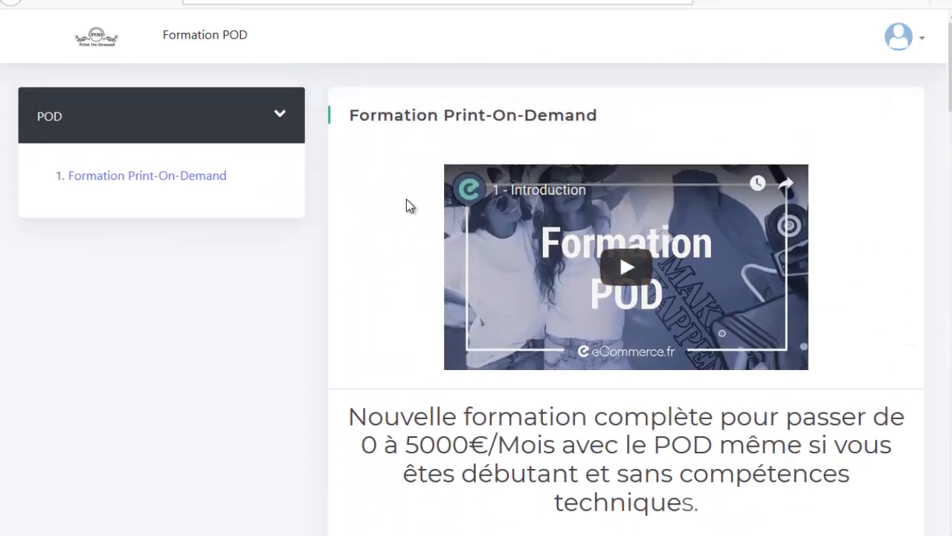
Return to My Courses, view the Formation Pub Facebook course, and go back to the course overview.
click(904, 43)
click(880, 99)
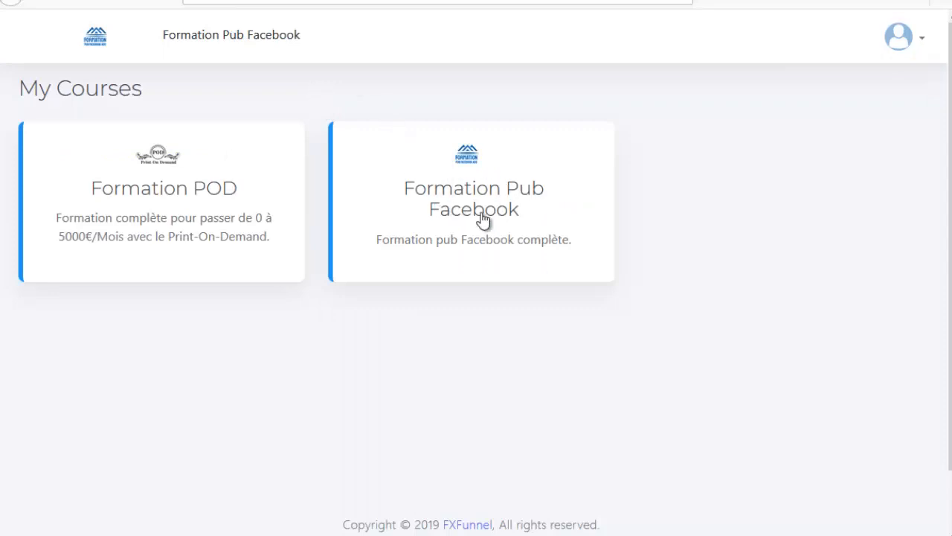
click(469, 186)
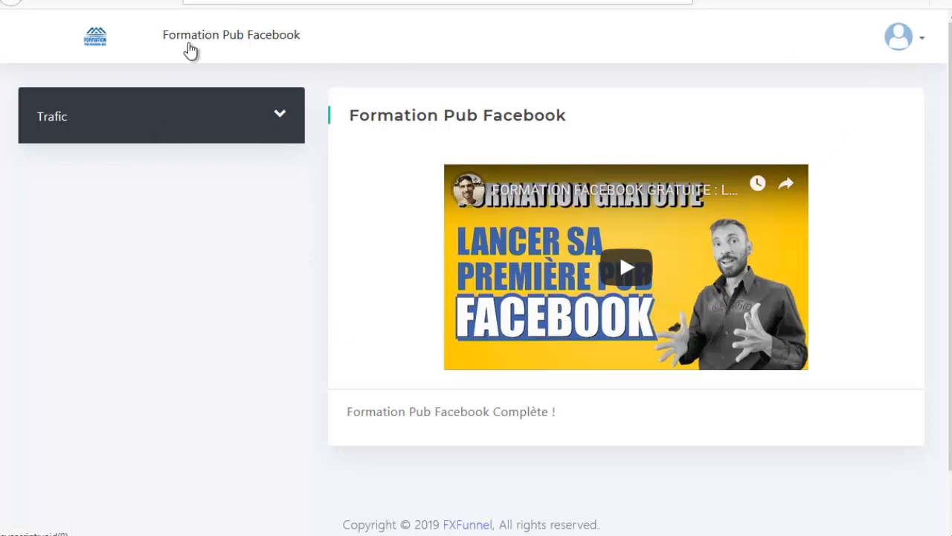
click(930, 46)
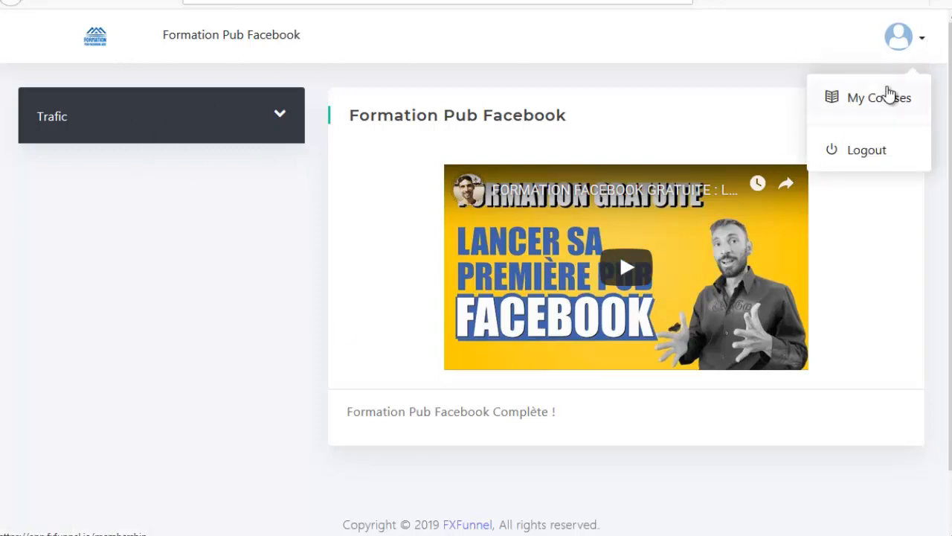
click(889, 96)
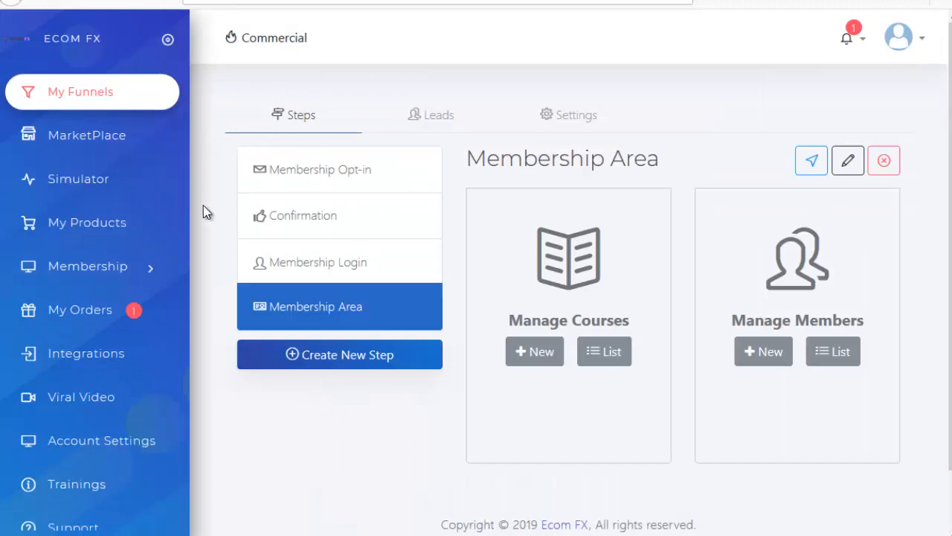
Browse the funnel templates offered in the MarketPlace across all categories.
click(119, 136)
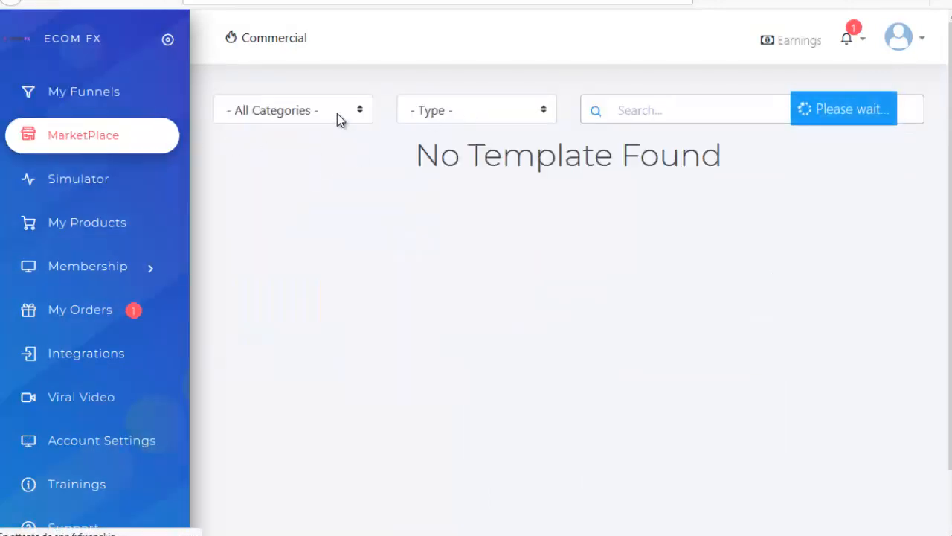
click(337, 119)
scroll(570, 206, down, 8)
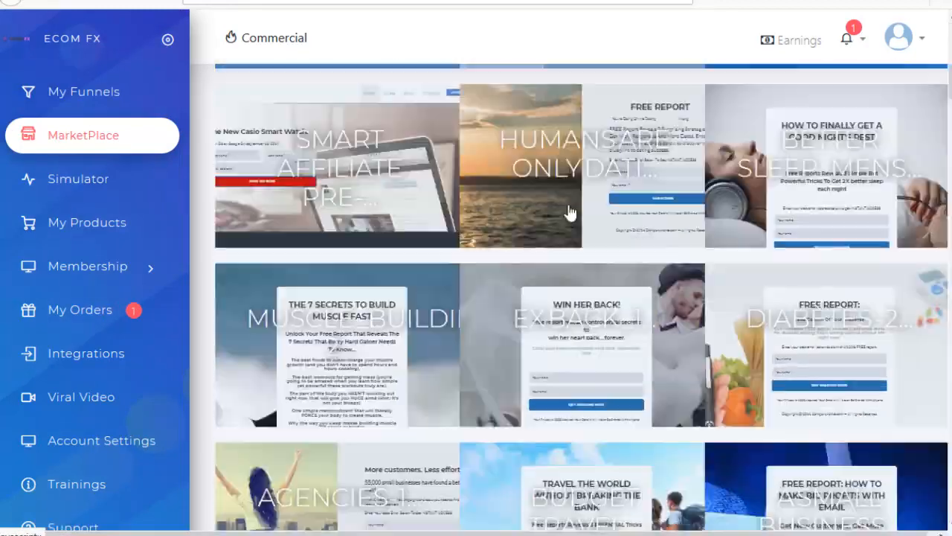
scroll(570, 214, down, 15)
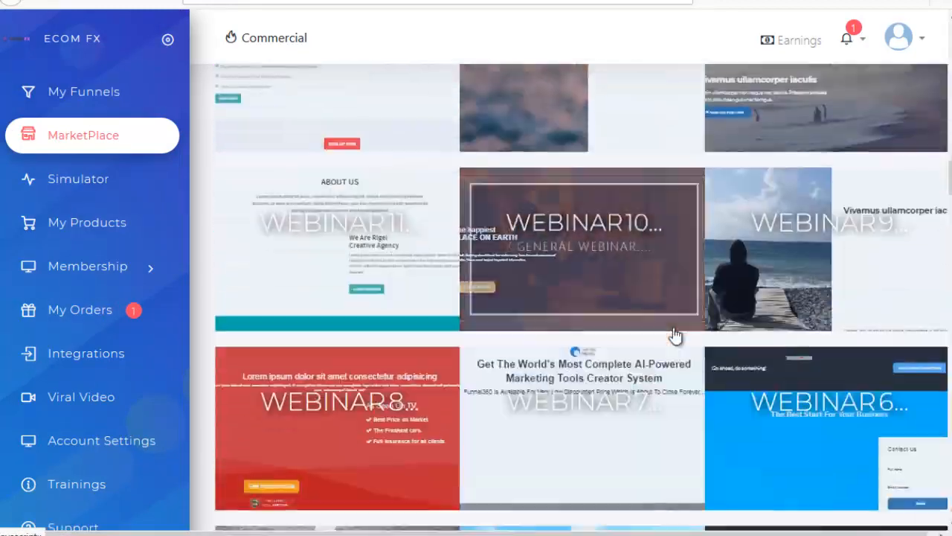
scroll(675, 337, down, 15)
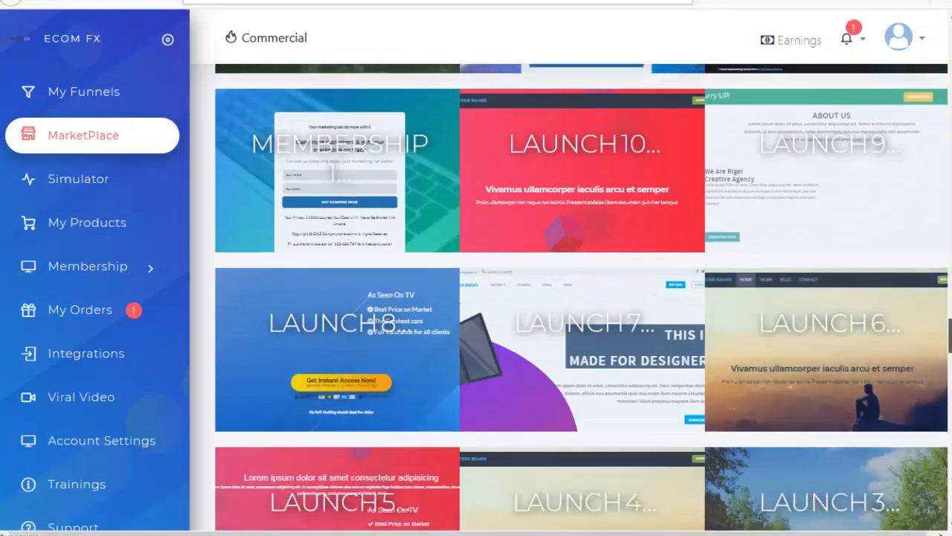
scroll(694, 291, down, 15)
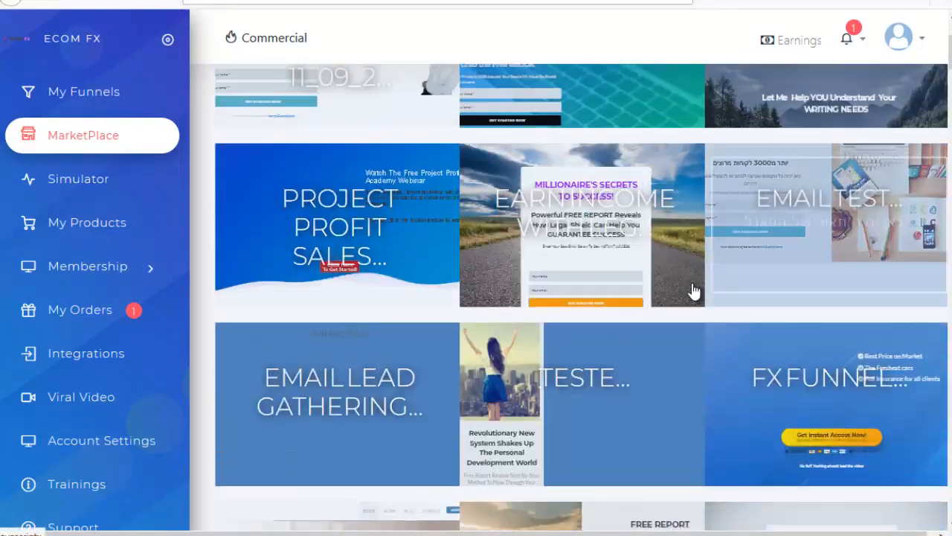
scroll(693, 290, up, 3)
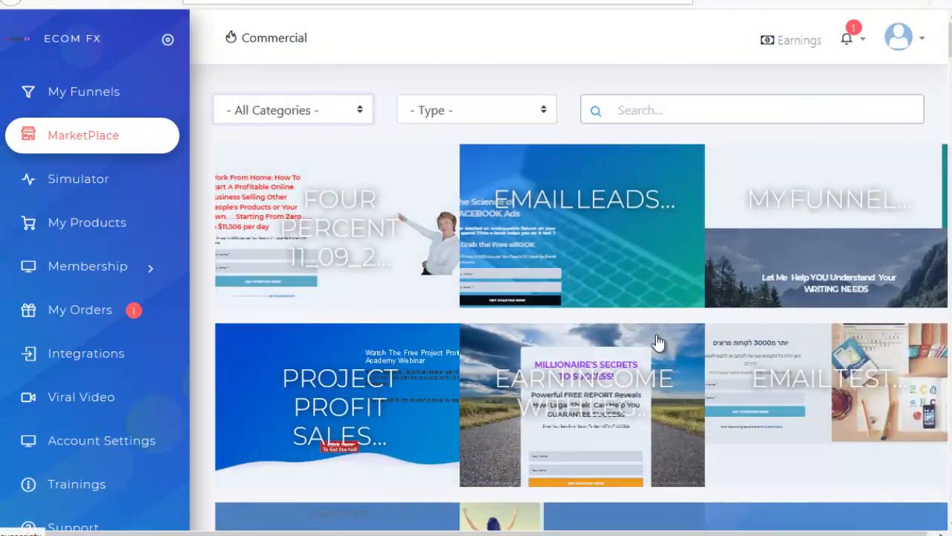
scroll(665, 436, down, 5)
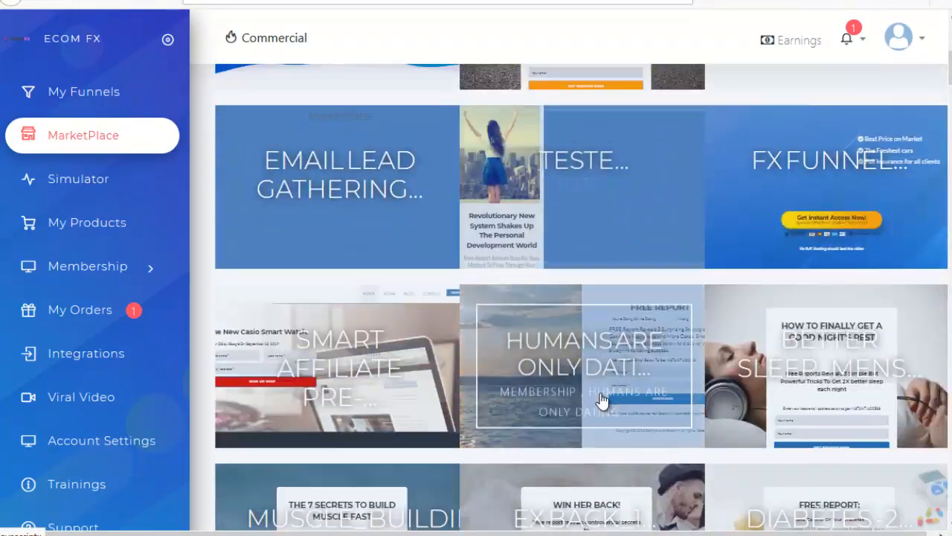
scroll(601, 399, up, 5)
scroll(595, 259, down, 3)
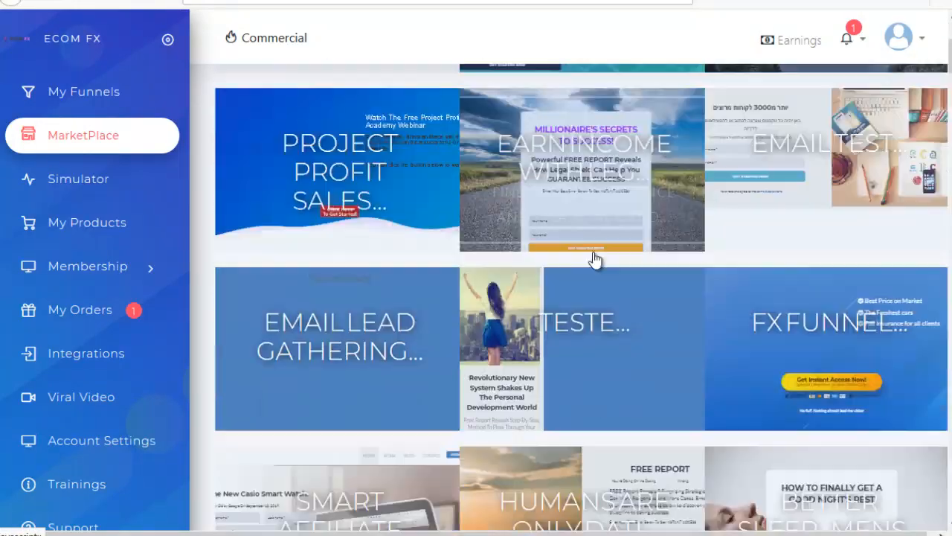
scroll(595, 259, down, 2)
scroll(637, 276, up, 5)
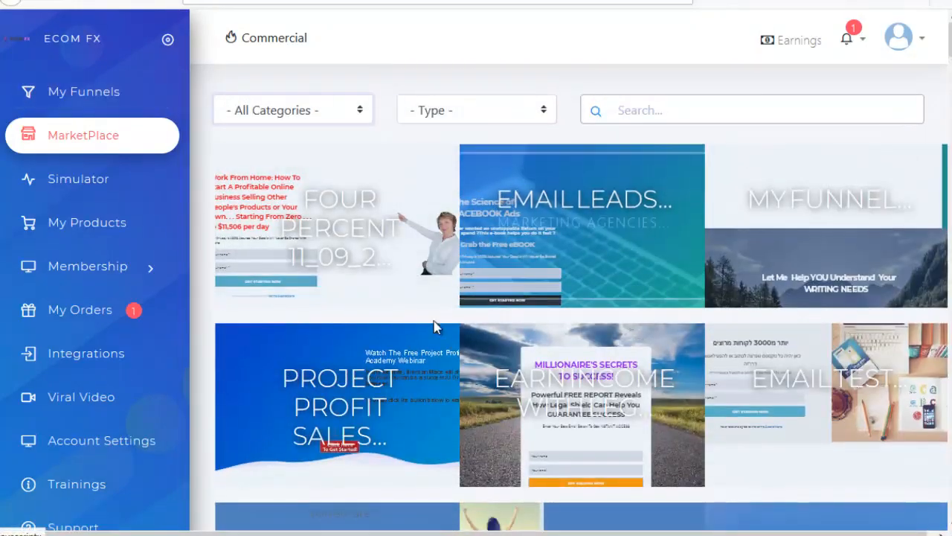
scroll(574, 302, down, 10)
scroll(669, 272, up, 5)
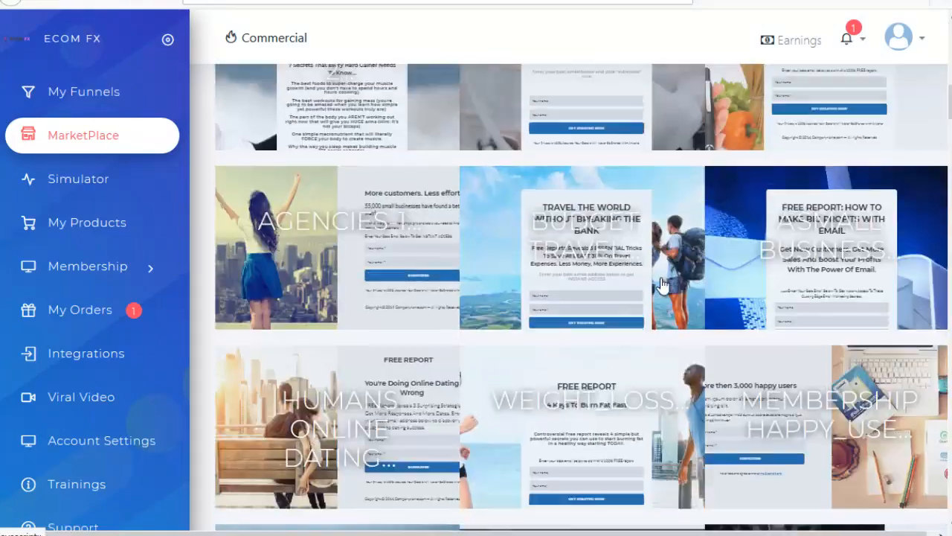
scroll(662, 284, up, 5)
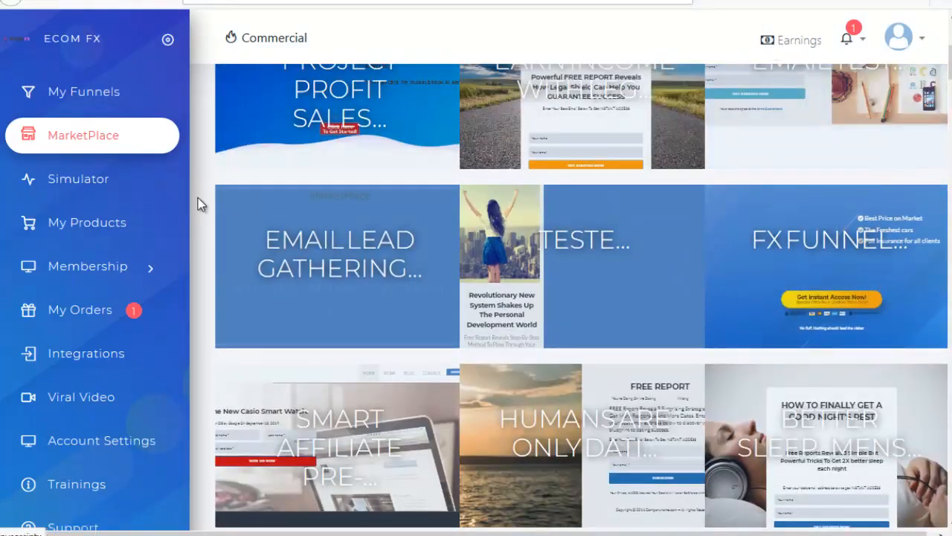
Open the Simulator and view the funnel types offered for a new simulation, closing the dialog without creating one.
click(104, 179)
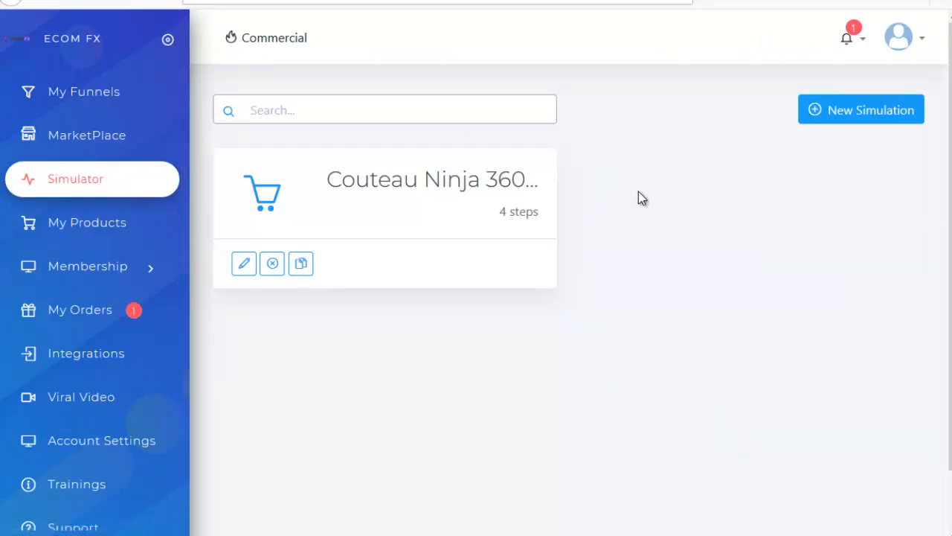
click(884, 111)
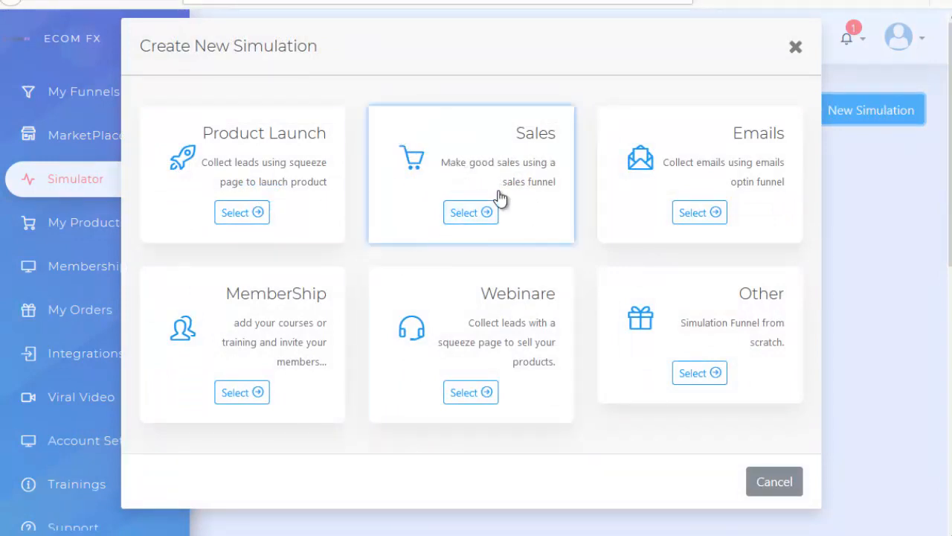
click(795, 48)
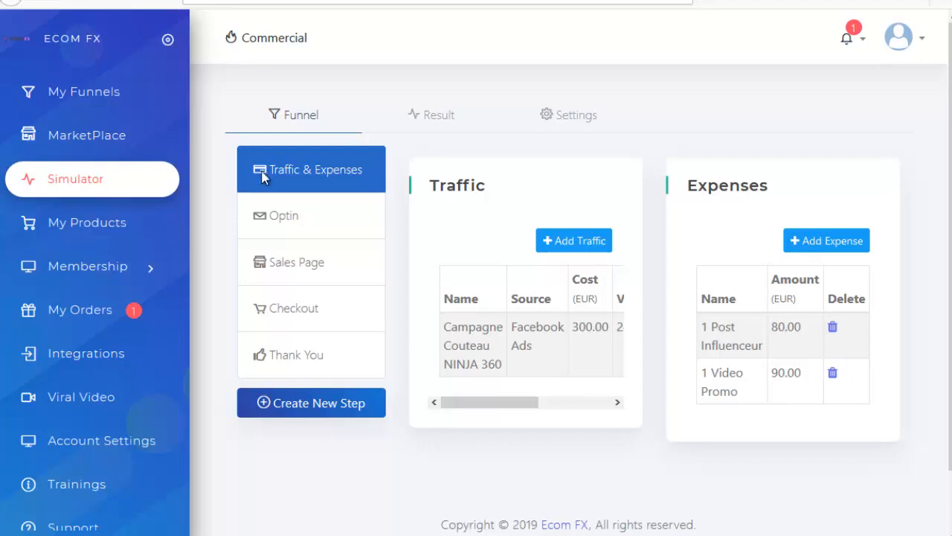
Review the Couteau Ninja 360 simulation's general settings, and return to its Traffic & Expenses step.
drag(262, 174, 376, 182)
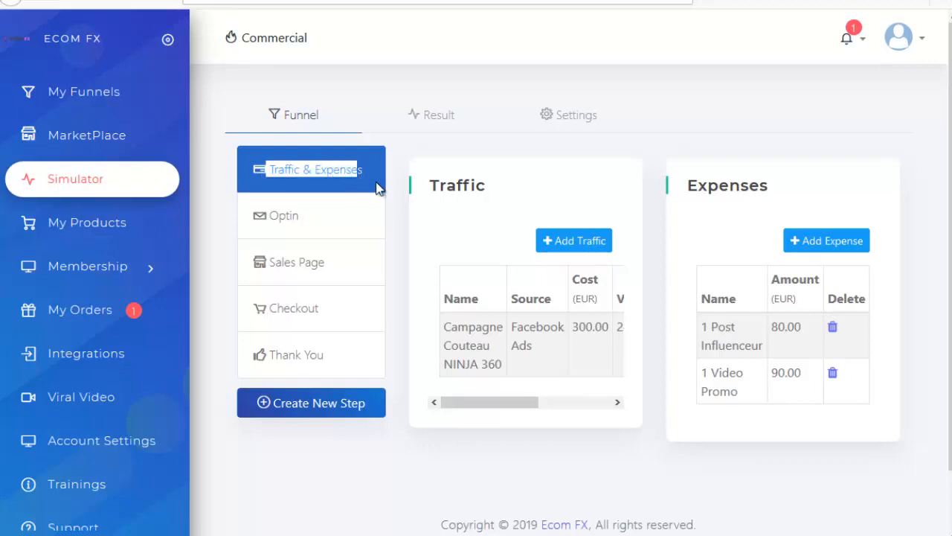
click(376, 182)
click(577, 117)
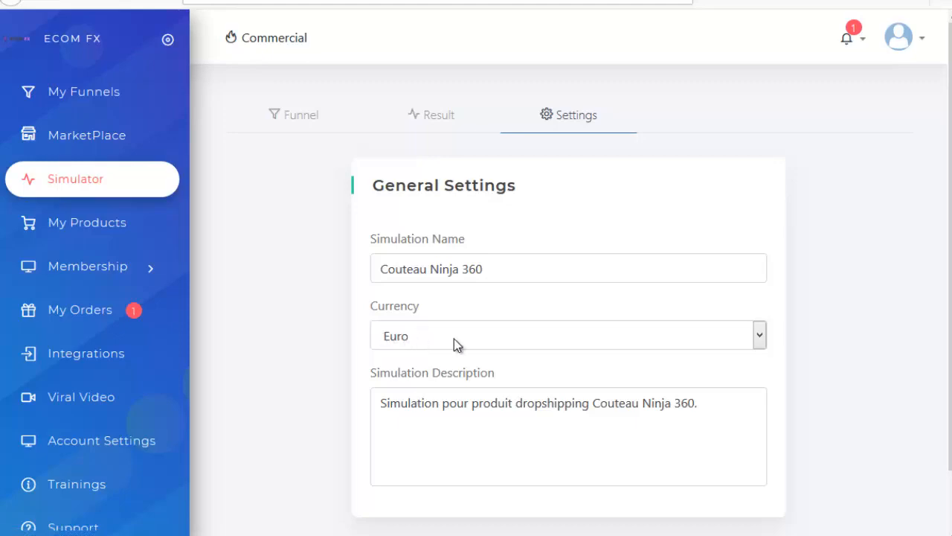
click(281, 133)
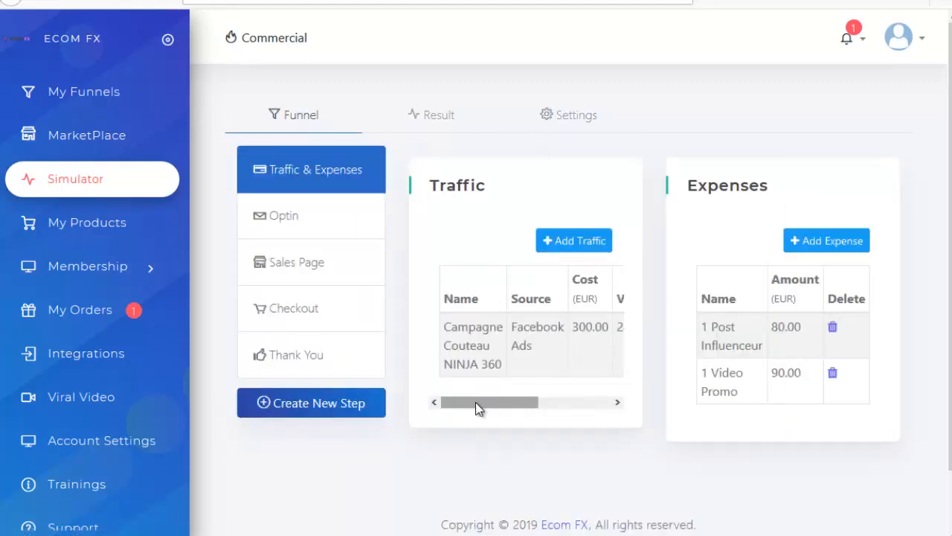
Start a new traffic entry with campaign name "Casque Gaming Campagne" and source "FAcebook Ads".
click(606, 243)
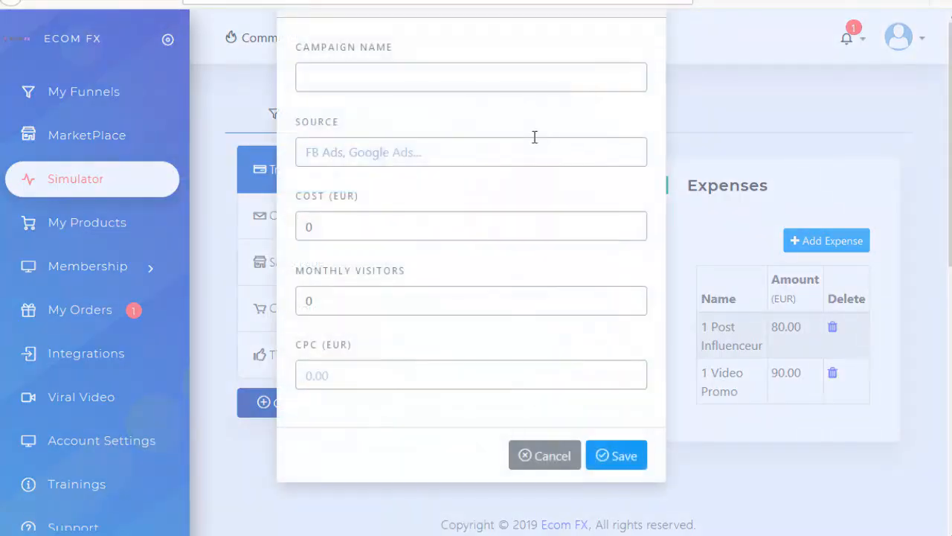
click(351, 78)
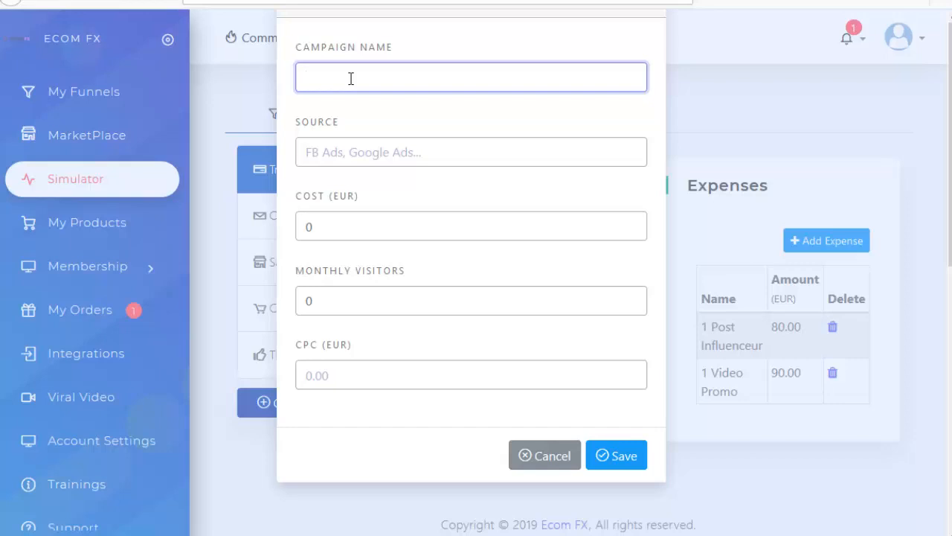
text(Casque Gaming Campagne)
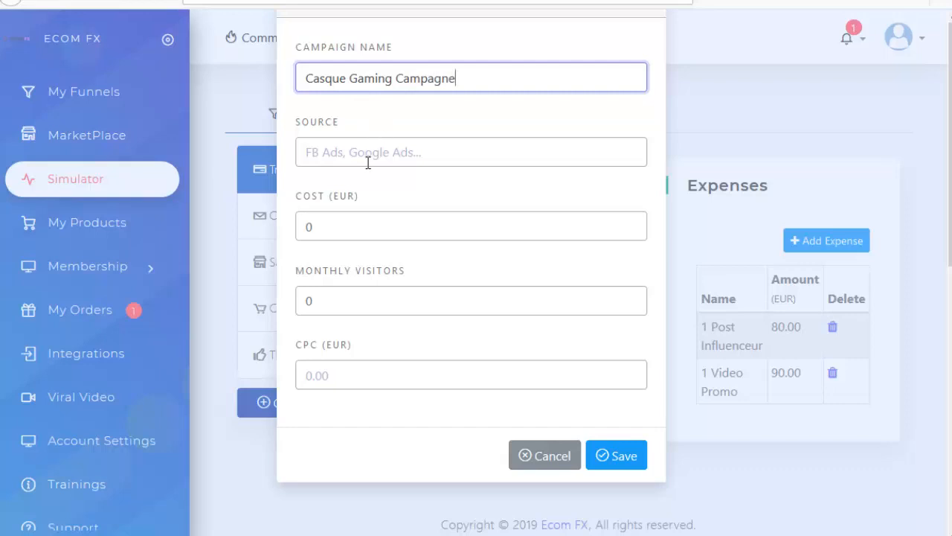
click(365, 156)
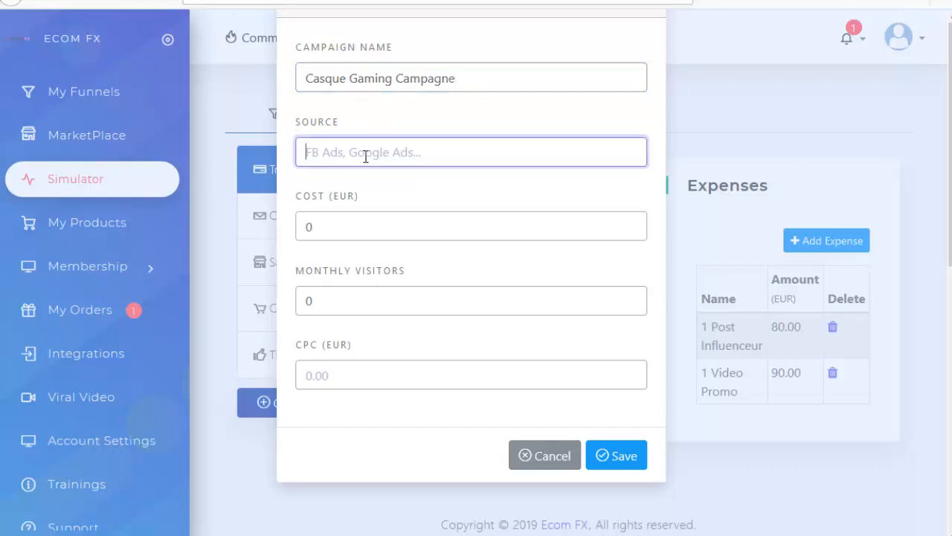
text(Face)
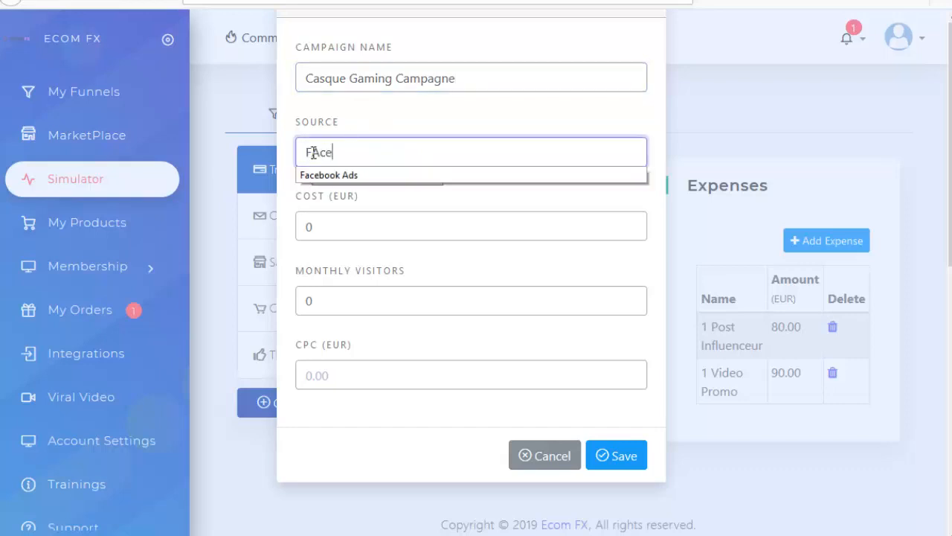
text(book Ads)
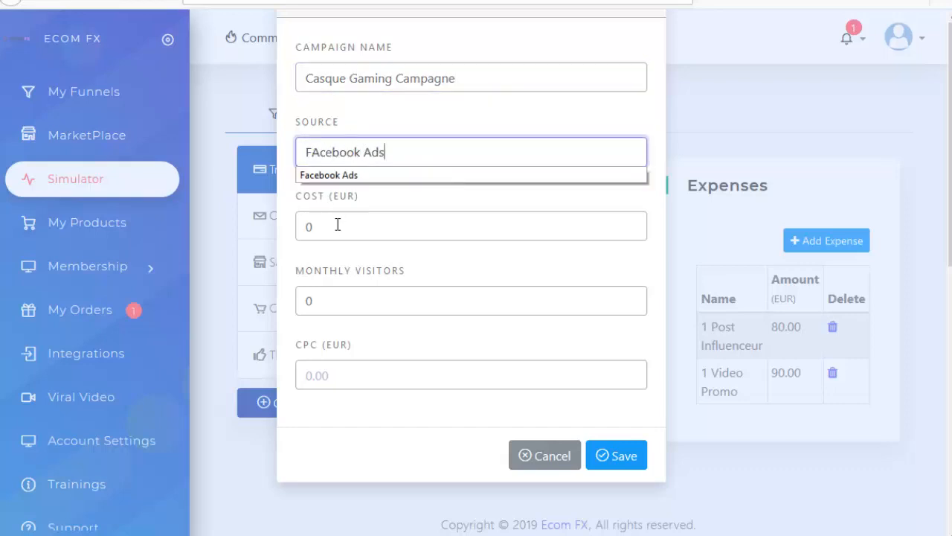
Enter a cost of 300 EUR, 24000 monthly visitors and a CPC of 1 EUR for the campaign, and cancel the entry.
click(335, 224)
drag(332, 224, 304, 227)
text(300)
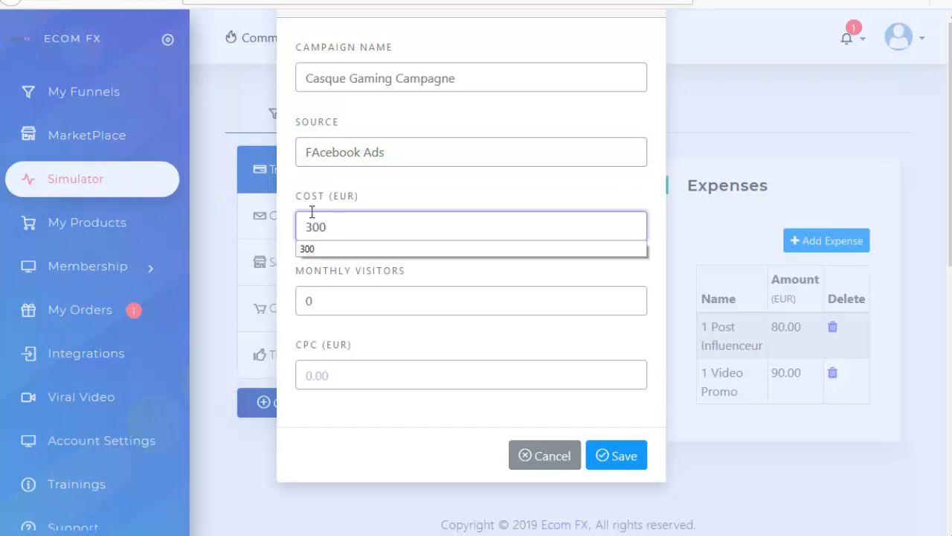
click(320, 196)
click(311, 300)
drag(320, 297, 323, 274)
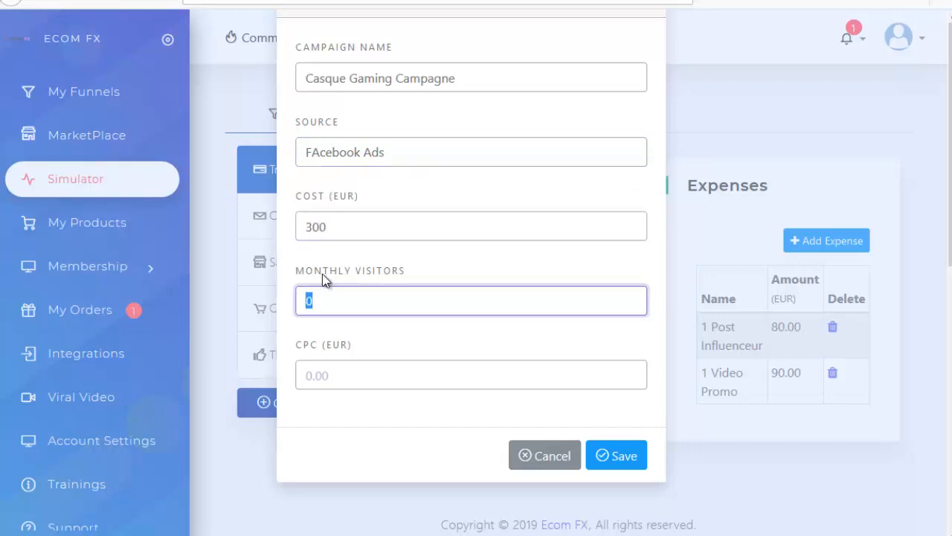
text(24000)
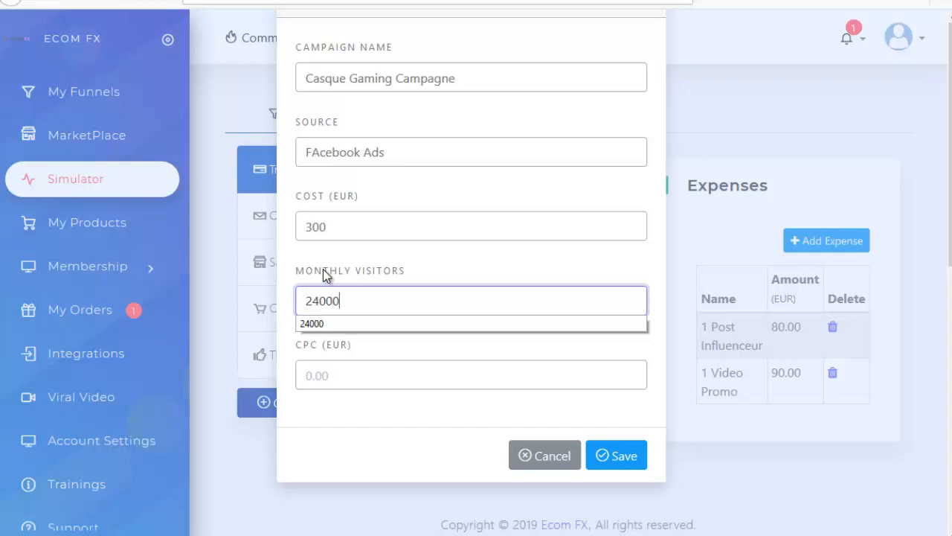
click(331, 366)
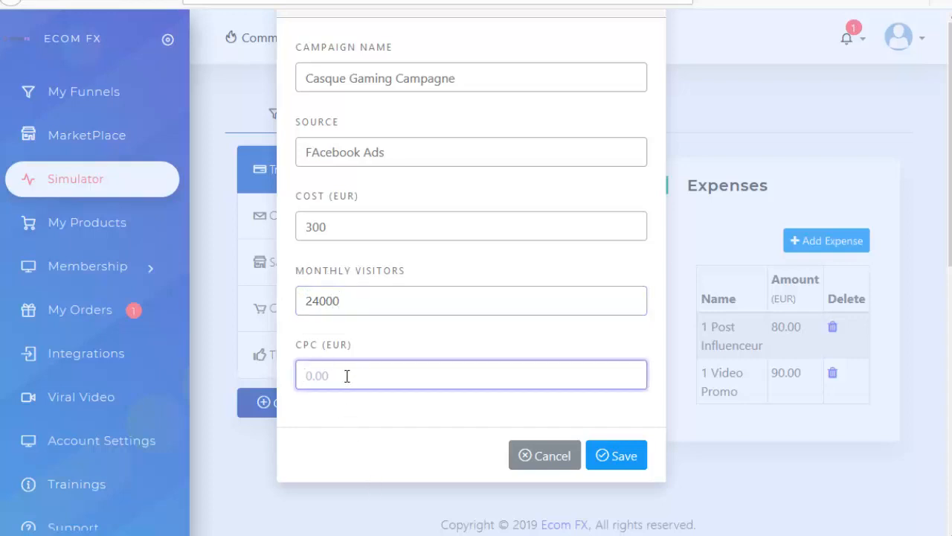
text(1)
click(541, 457)
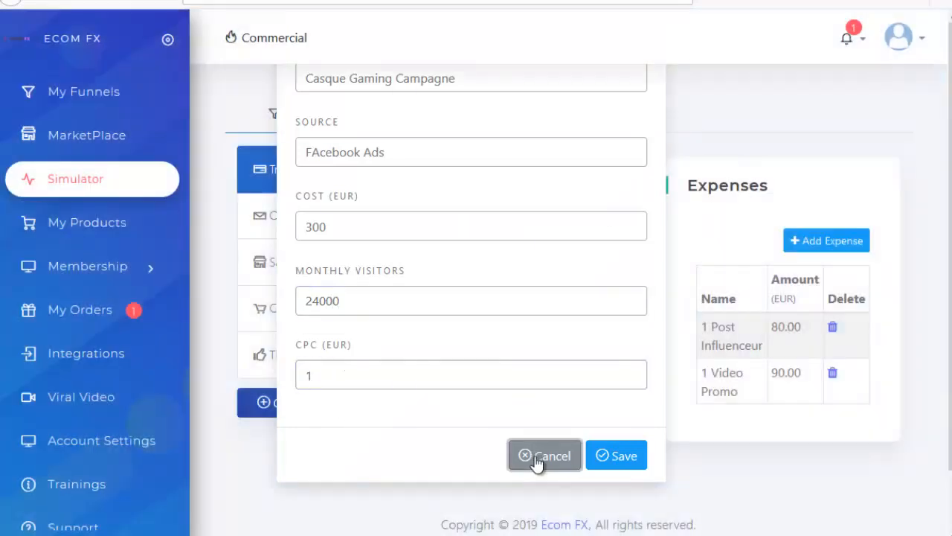
mouse_move(506, 404)
mouse_down()
mouse_move(590, 410)
mouse_move(510, 406)
mouse_up()
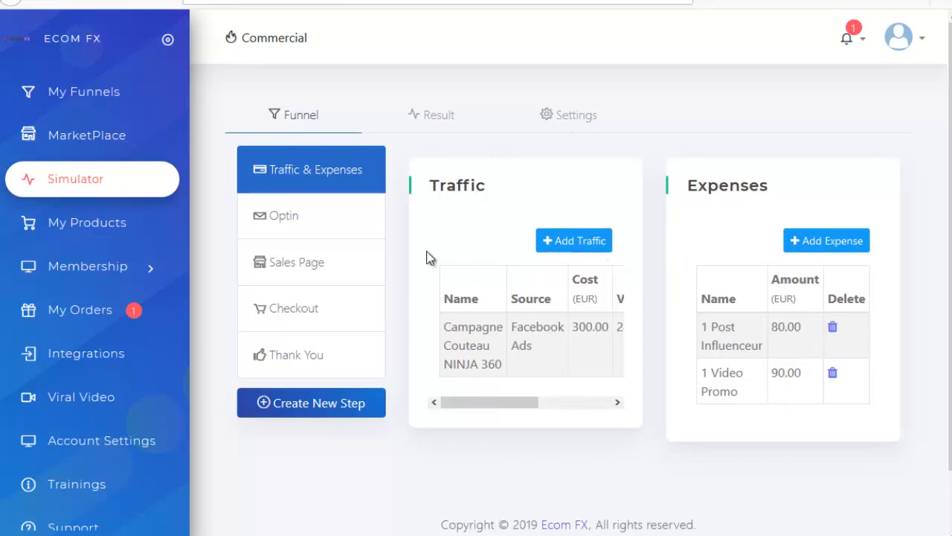
Review the stats and conversion rate settings of the simulation's Optin and Sales Page steps.
click(300, 215)
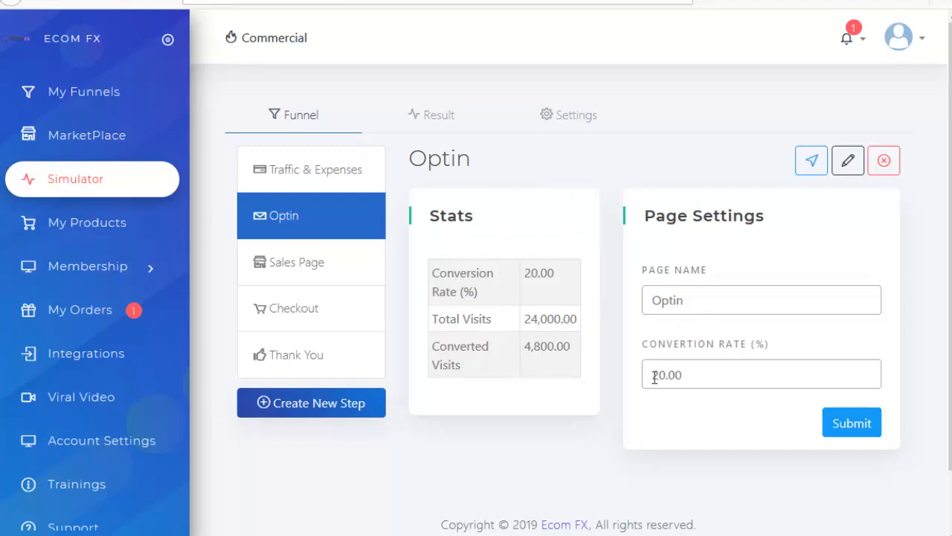
drag(650, 374, 687, 377)
click(733, 376)
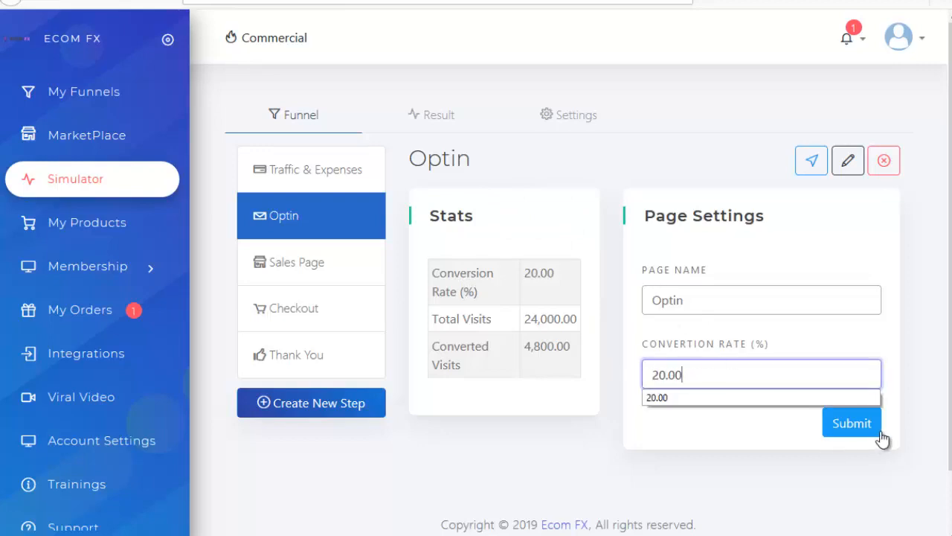
click(300, 261)
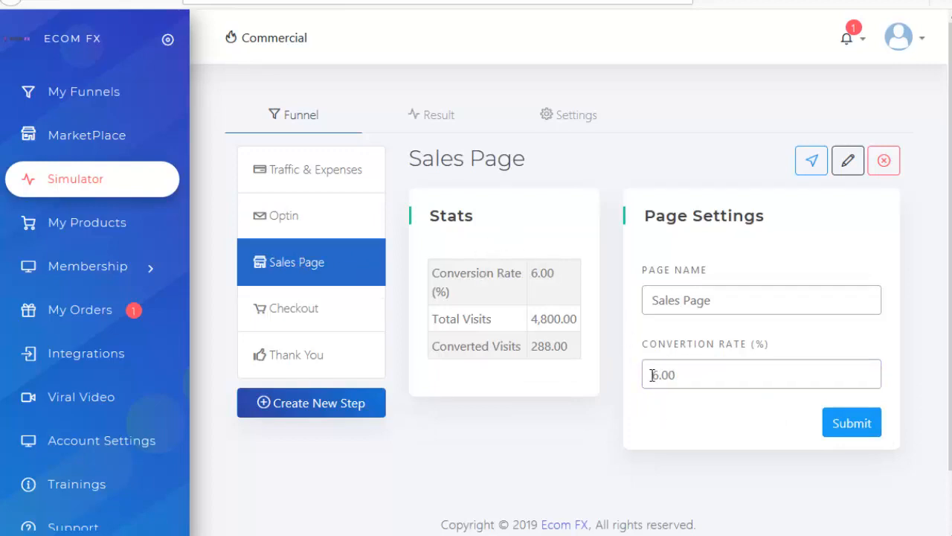
double_click(652, 375)
click(727, 386)
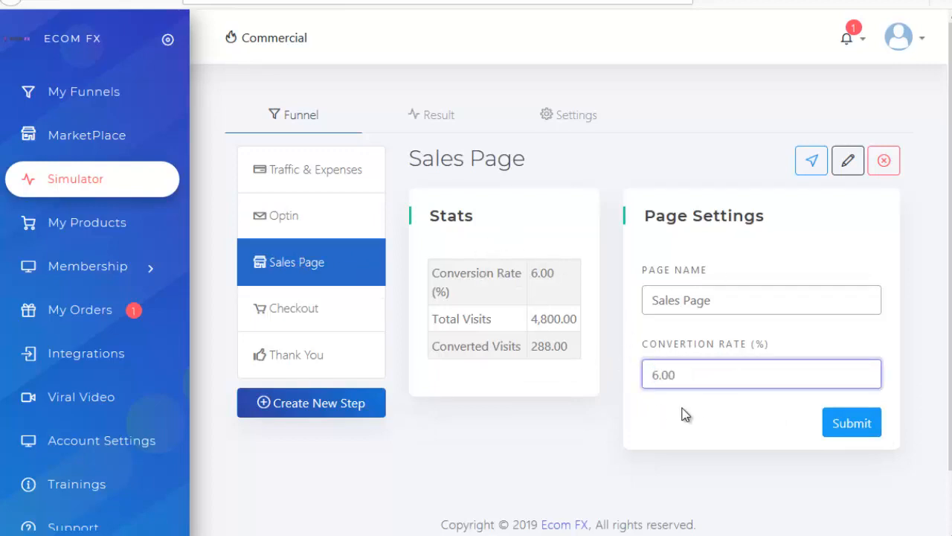
click(686, 415)
Follow the converted visits from the Optin step through the Sales Page to the Checkout step's earnings.
click(358, 216)
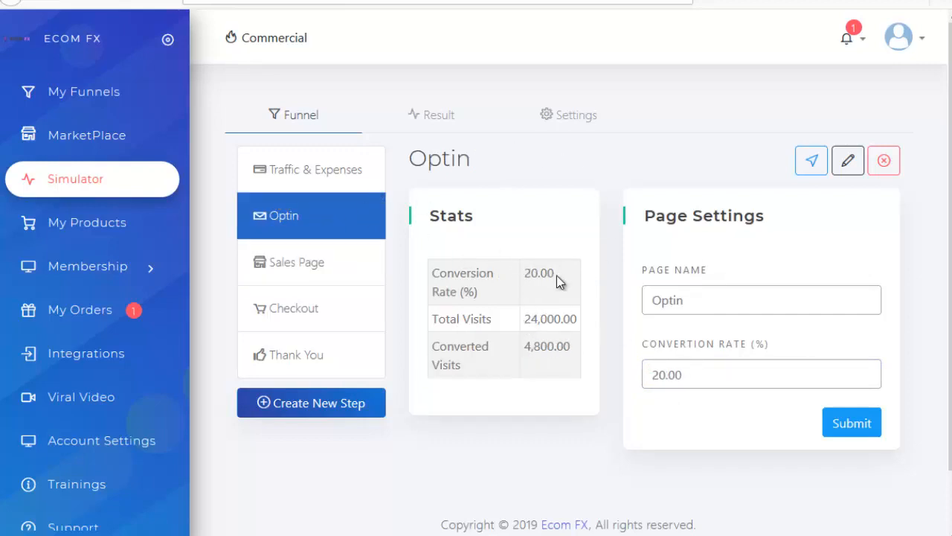
drag(524, 347, 566, 355)
click(312, 262)
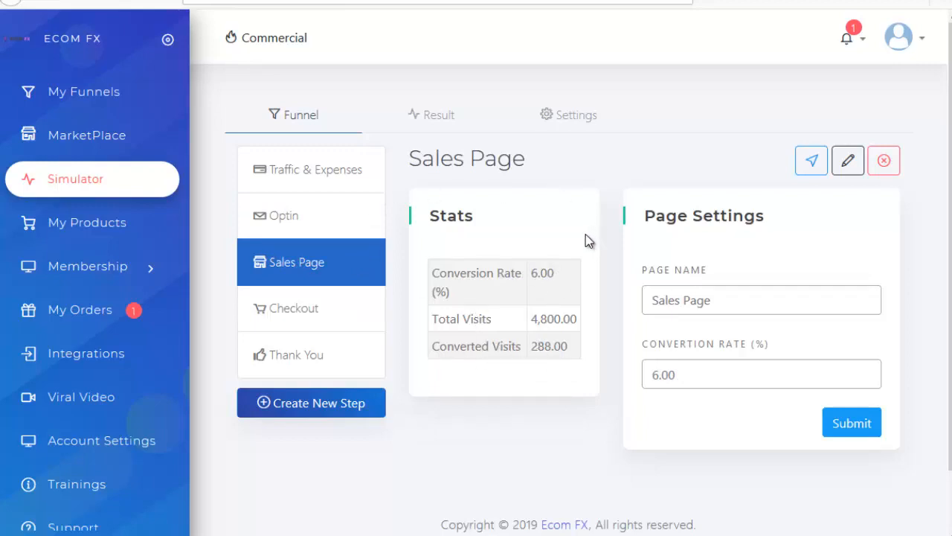
click(287, 309)
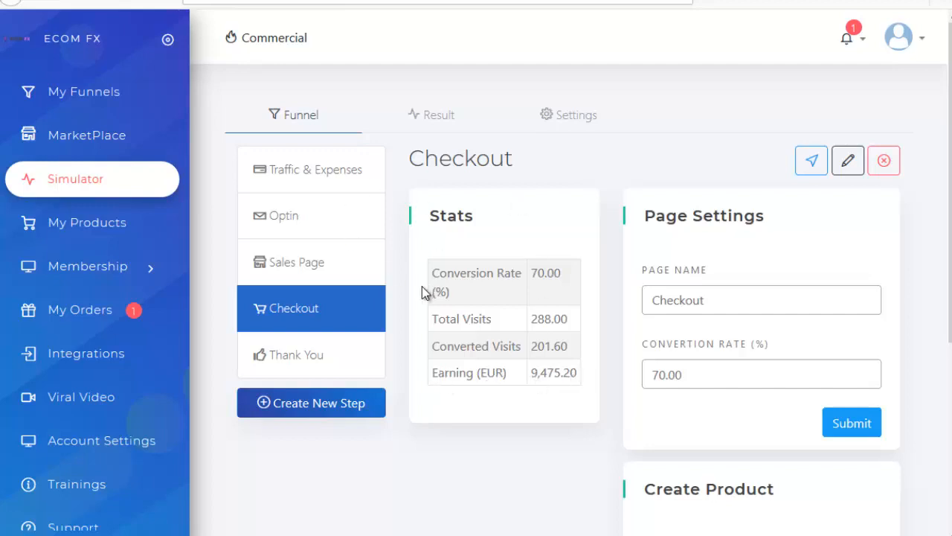
Review the simulation's results, from revenue, cost and profit figures to the Traffic and Expenses tables.
click(456, 123)
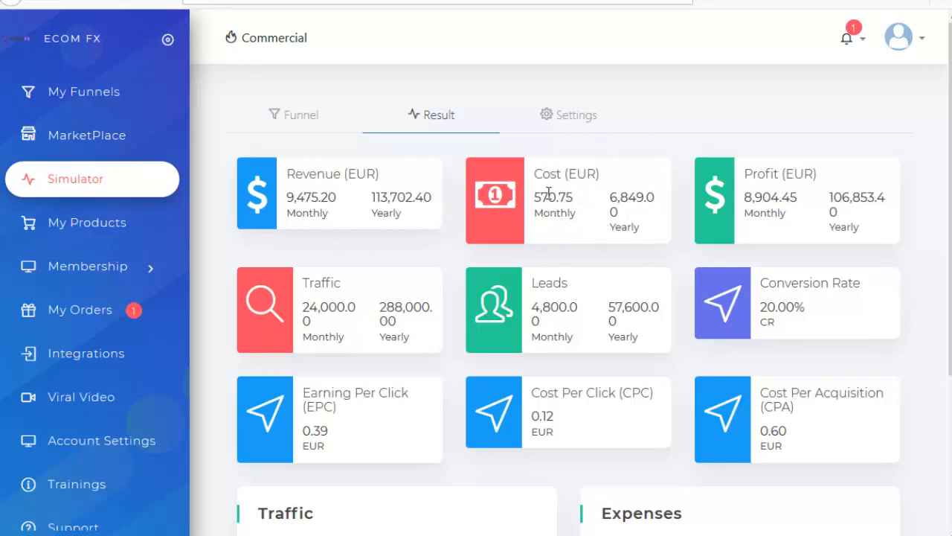
drag(537, 199, 567, 199)
click(646, 226)
scroll(690, 402, down, 3)
scroll(494, 363, up, 1)
scroll(489, 334, up, 2)
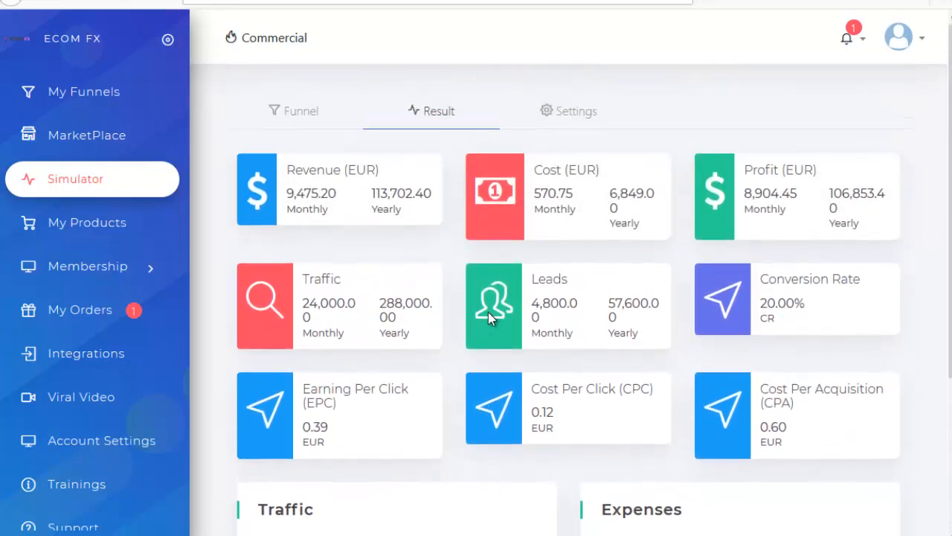
scroll(513, 298, down, 3)
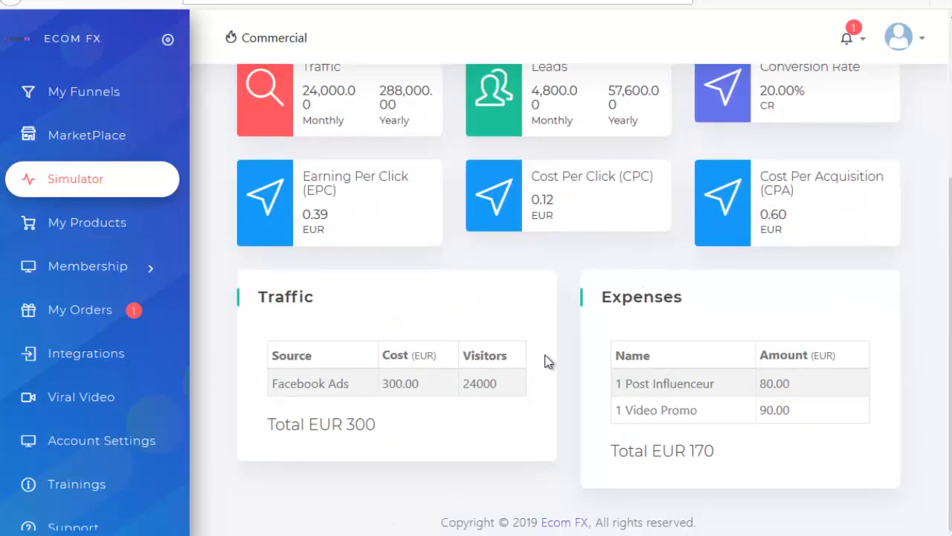
scroll(548, 362, up, 3)
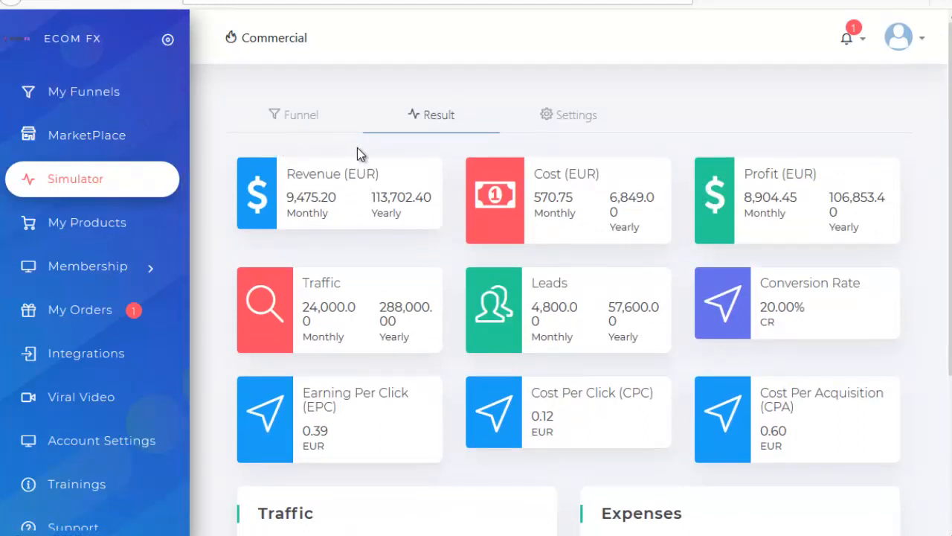
Open Integrations and browse the available analytics, mailing, webinar, payment and tool integrations.
click(113, 356)
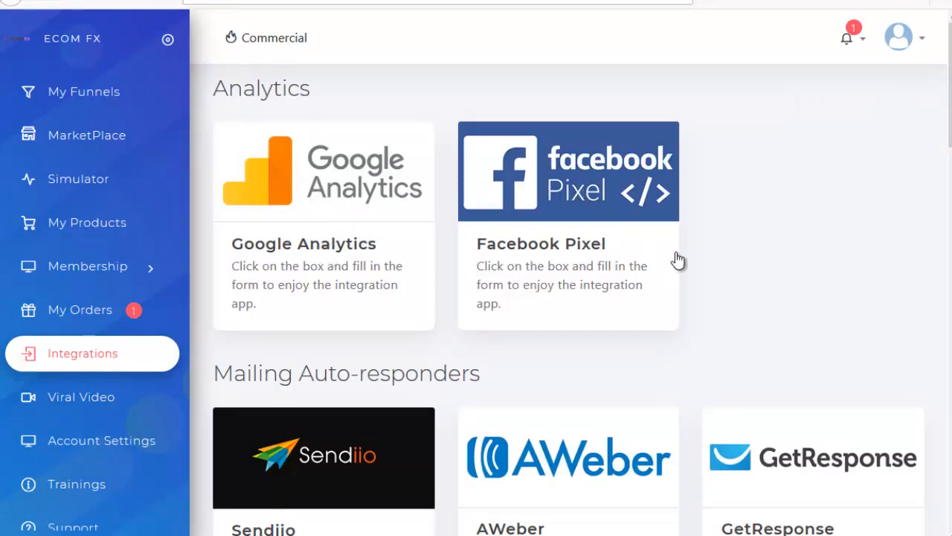
scroll(678, 258, down, 2)
scroll(683, 259, down, 15)
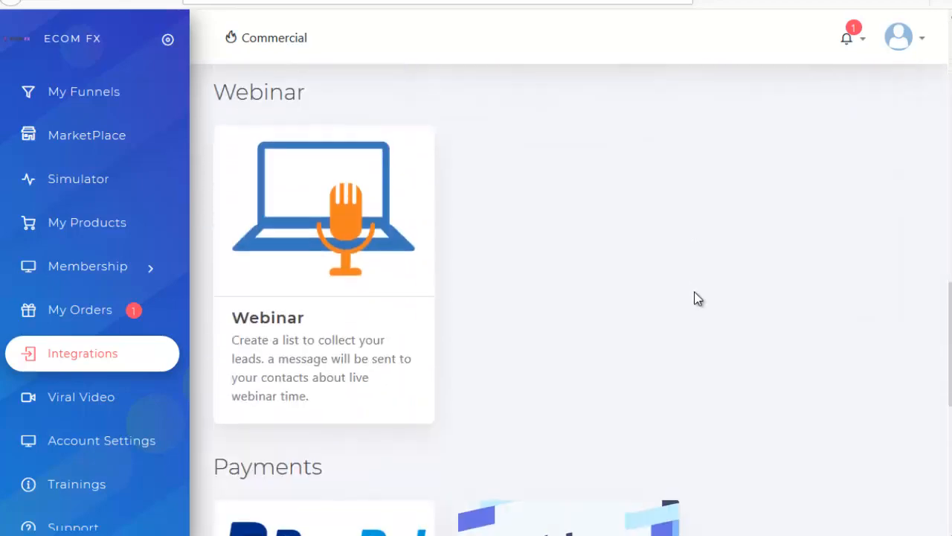
scroll(451, 223, up, 3)
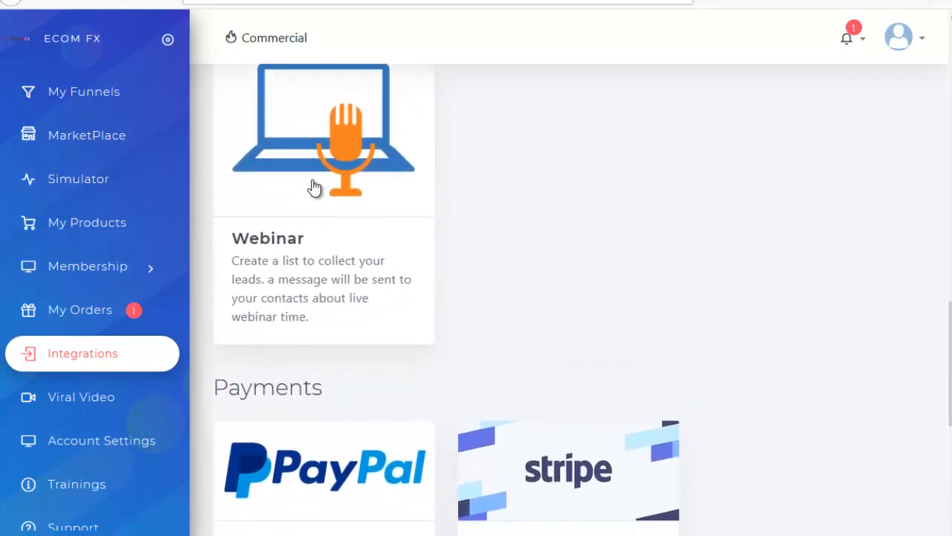
scroll(611, 232, down, 3)
scroll(580, 245, down, 1)
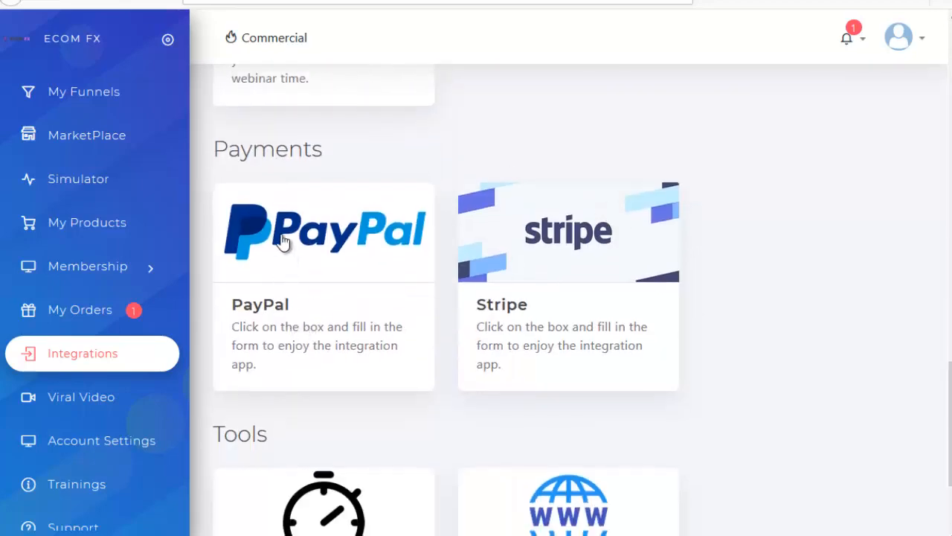
scroll(727, 270, up, 1)
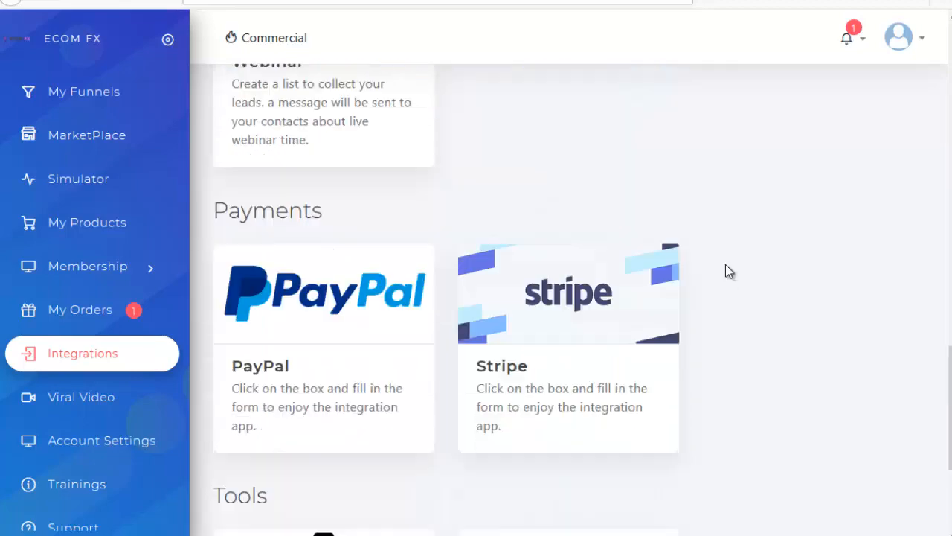
scroll(727, 270, down, 4)
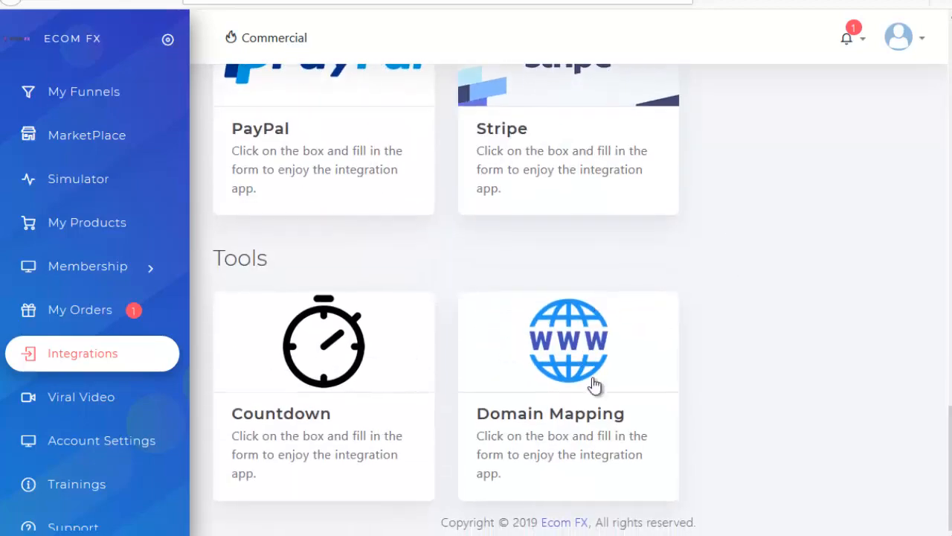
Open Domain Mapping, view the redirect instructions with the Casque Gaming funnel selected, and cancel the dialog.
scroll(632, 365, up, 8)
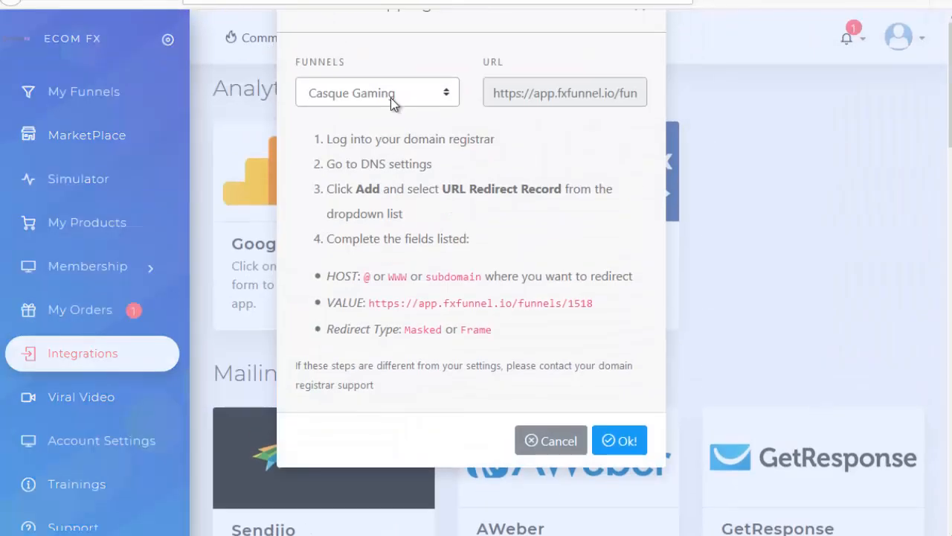
click(389, 95)
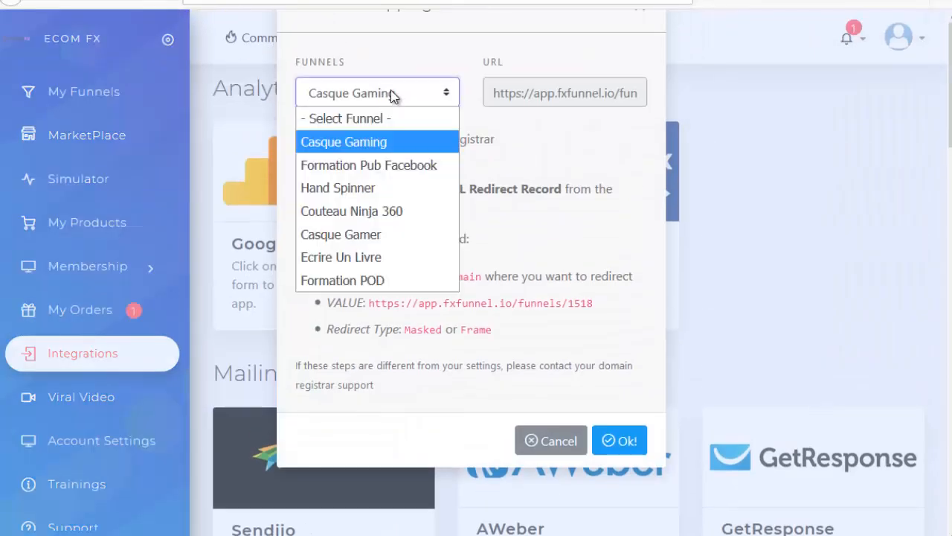
click(334, 144)
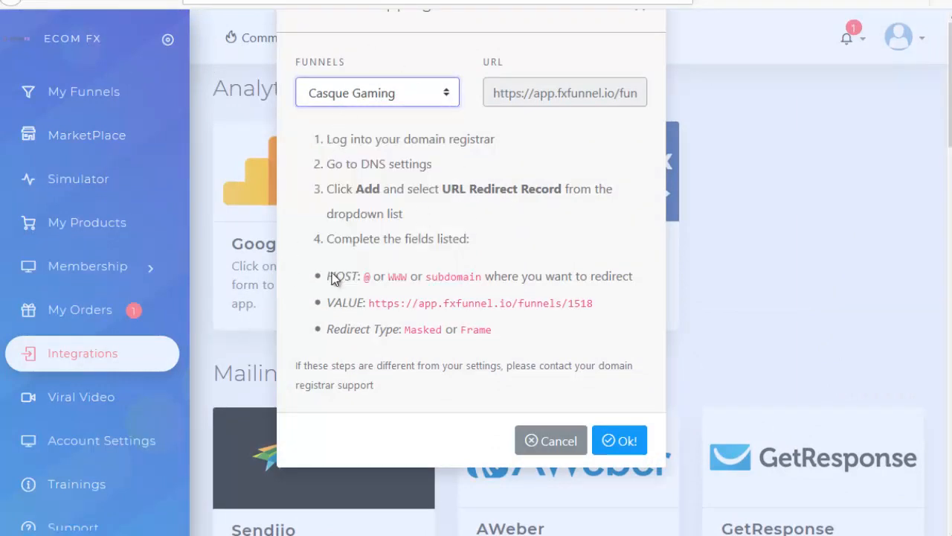
click(551, 440)
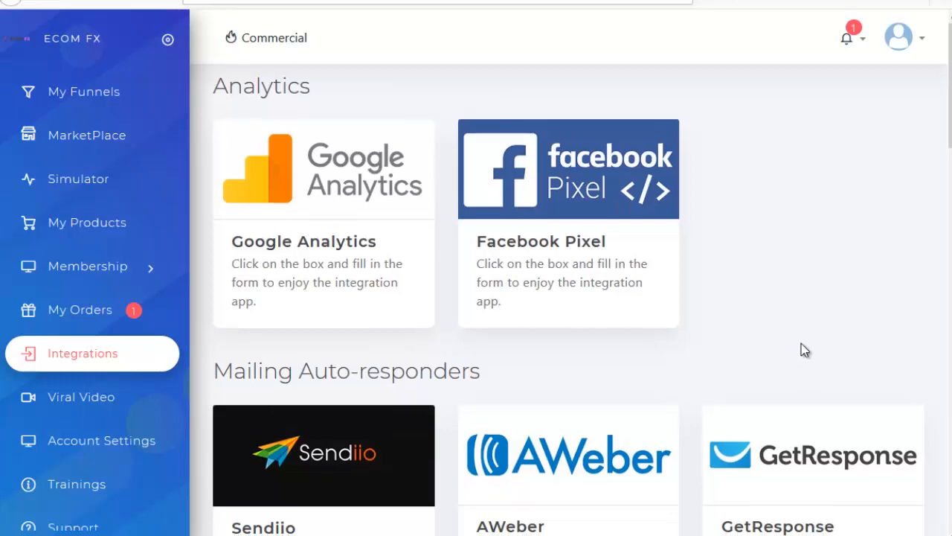
scroll(801, 343, down, 3)
scroll(707, 350, down, 3)
scroll(476, 387, up, 6)
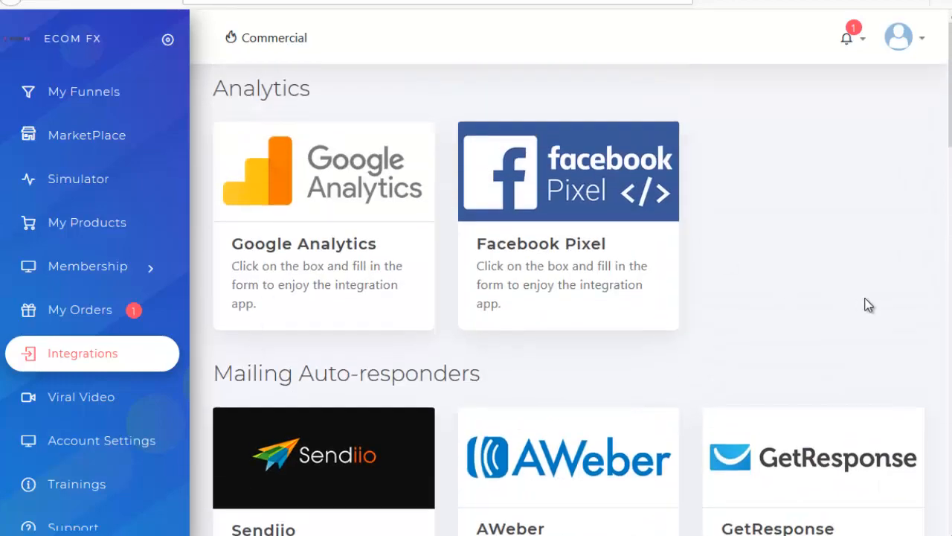